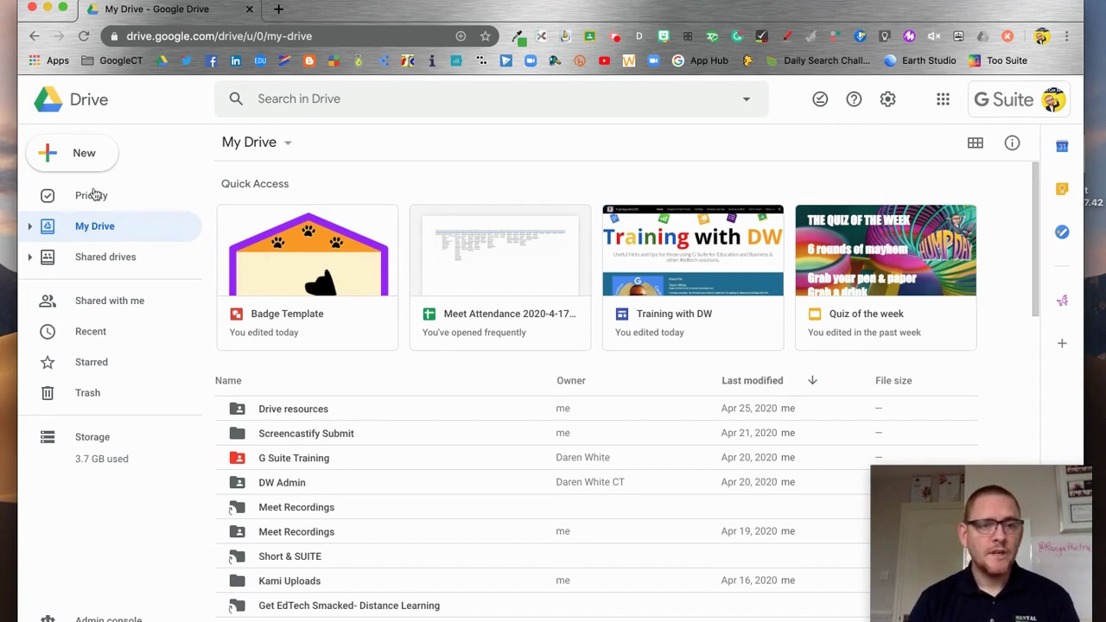
# Create a new blank Google Drawings file from Google Drive's New > More menu.
pyautogui.click(84, 153)
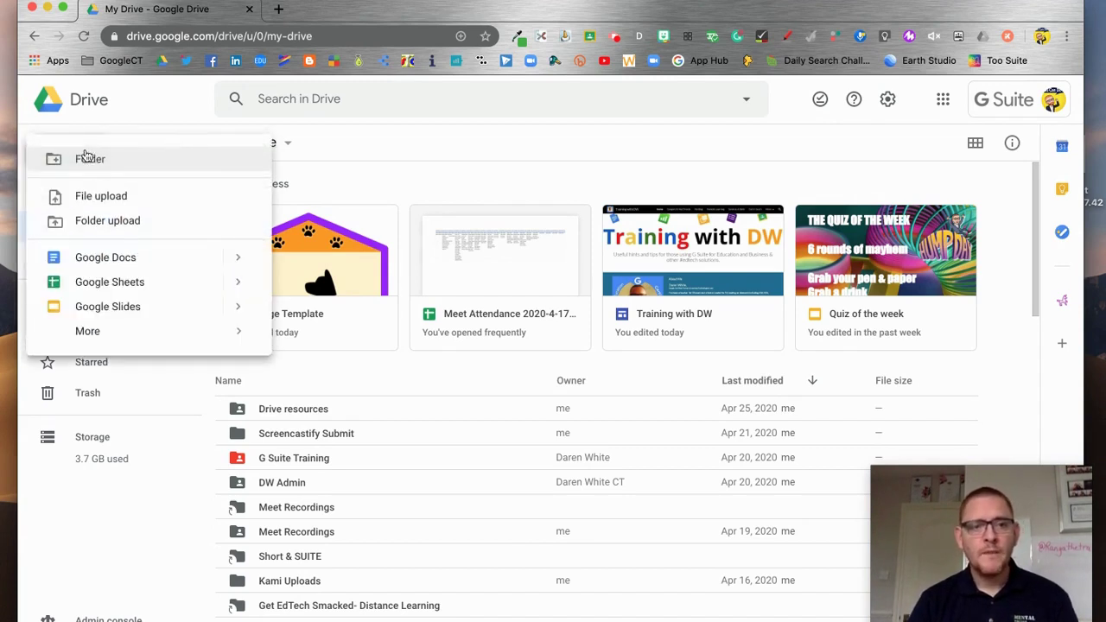
pyautogui.moveTo(143, 338)
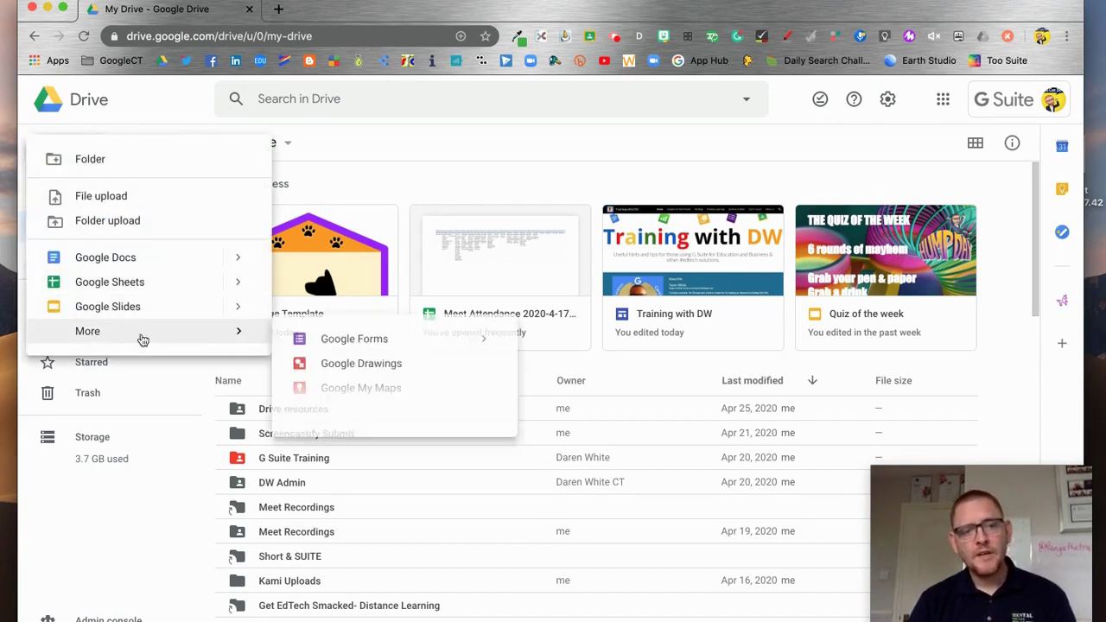
pyautogui.click(363, 369)
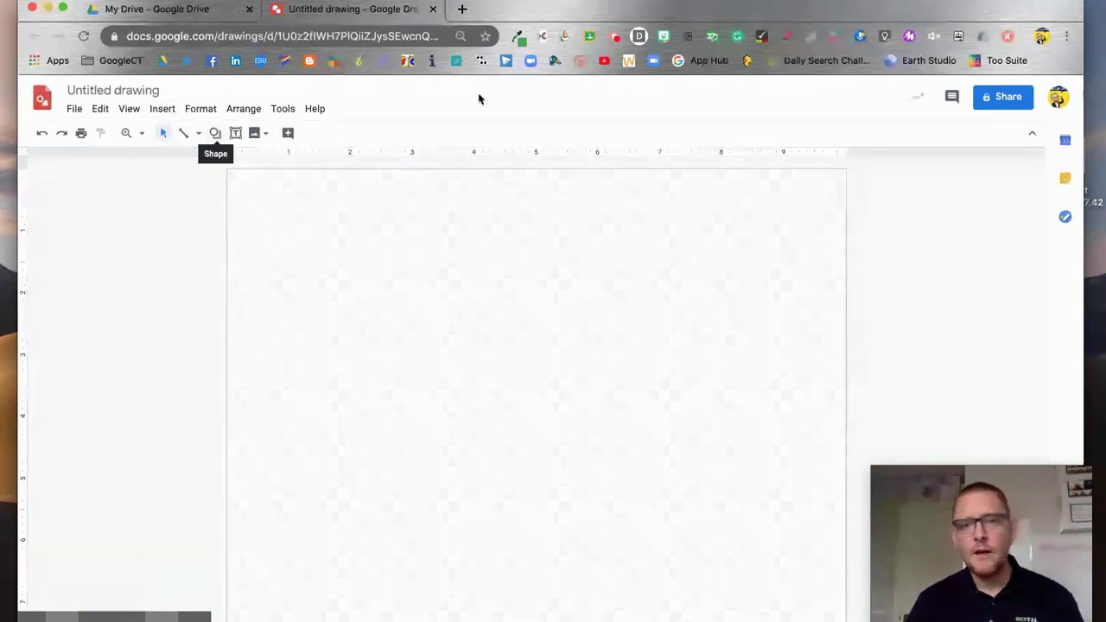
# Draw a Flowchart: Delay shape, rotate it 90° into a shield, and narrow the page around it.
pyautogui.click(215, 135)
pyautogui.moveTo(241, 163)
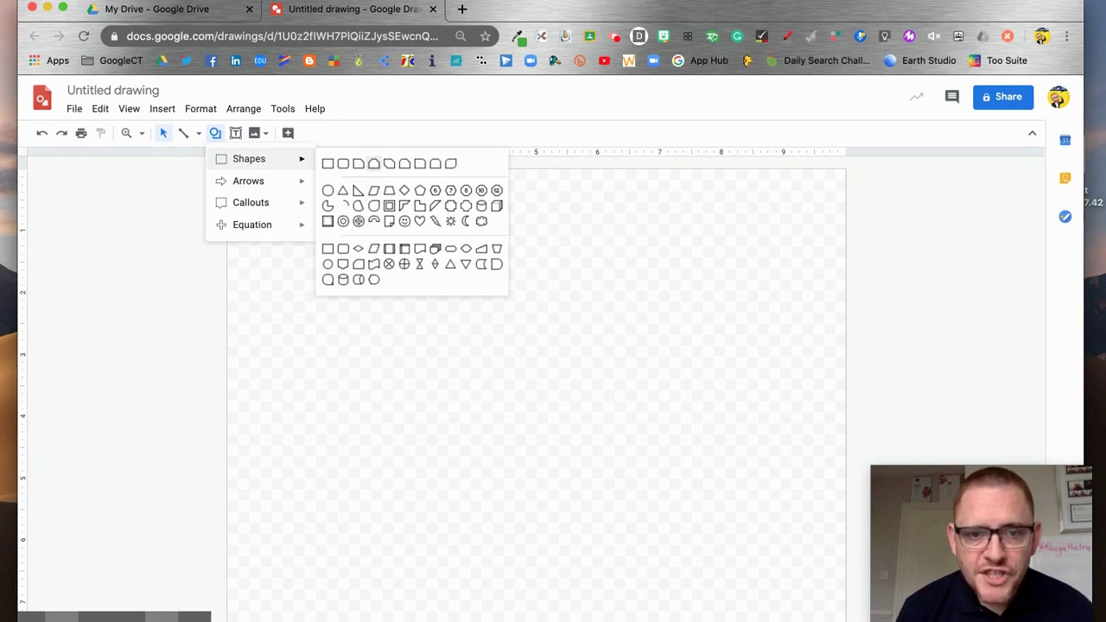
pyautogui.click(497, 267)
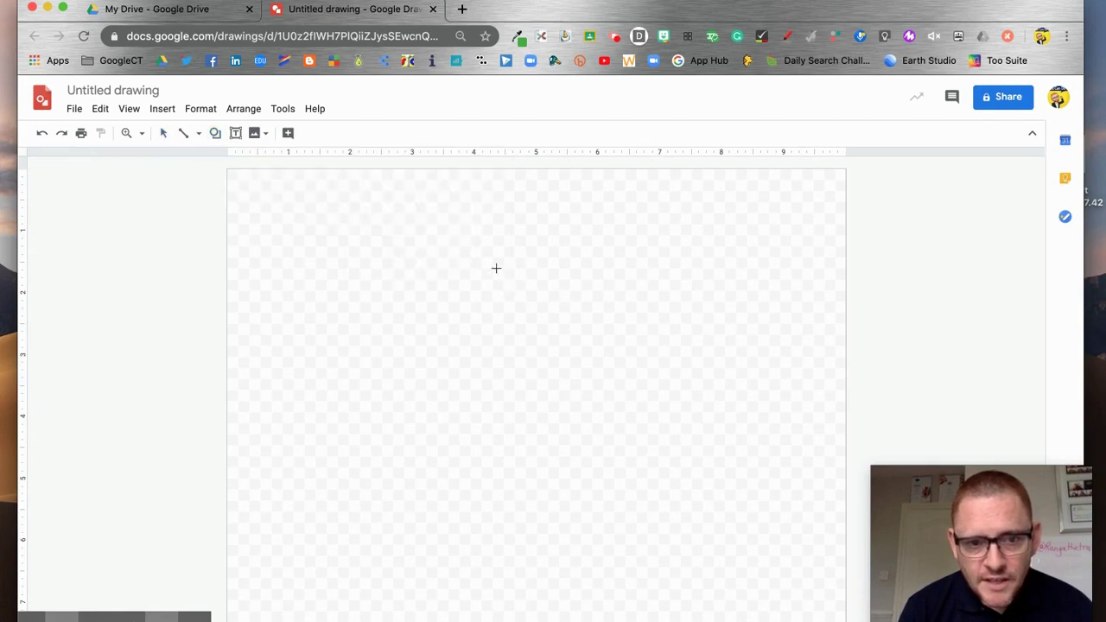
pyautogui.moveTo(302, 234); pyautogui.dragTo(702, 544)
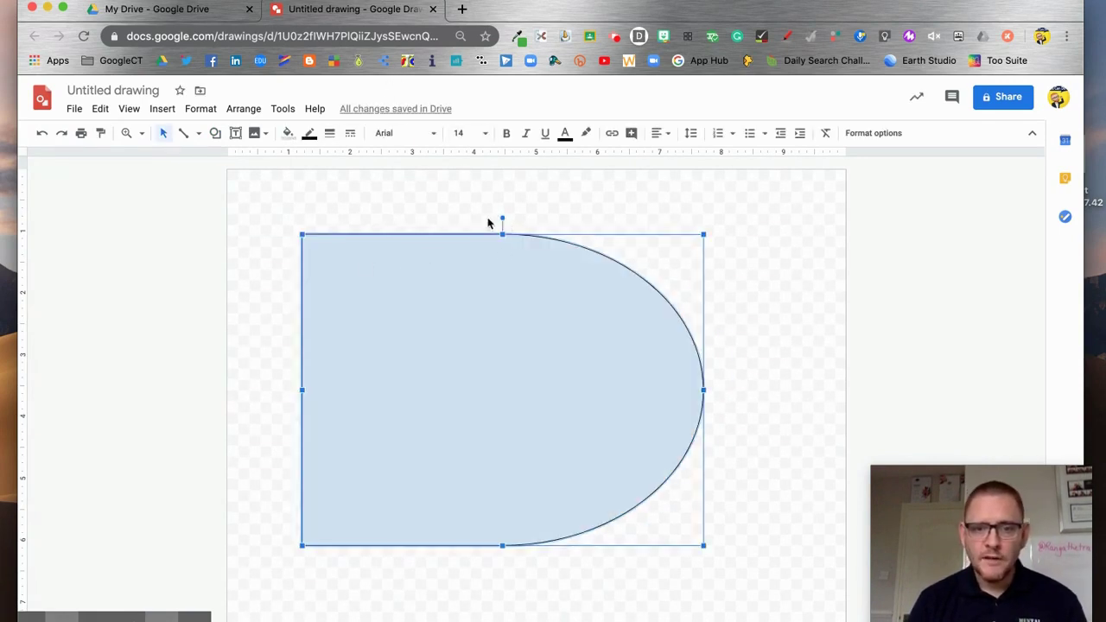
pyautogui.moveTo(500, 216); pyautogui.dragTo(472, 392)
pyautogui.click(783, 580)
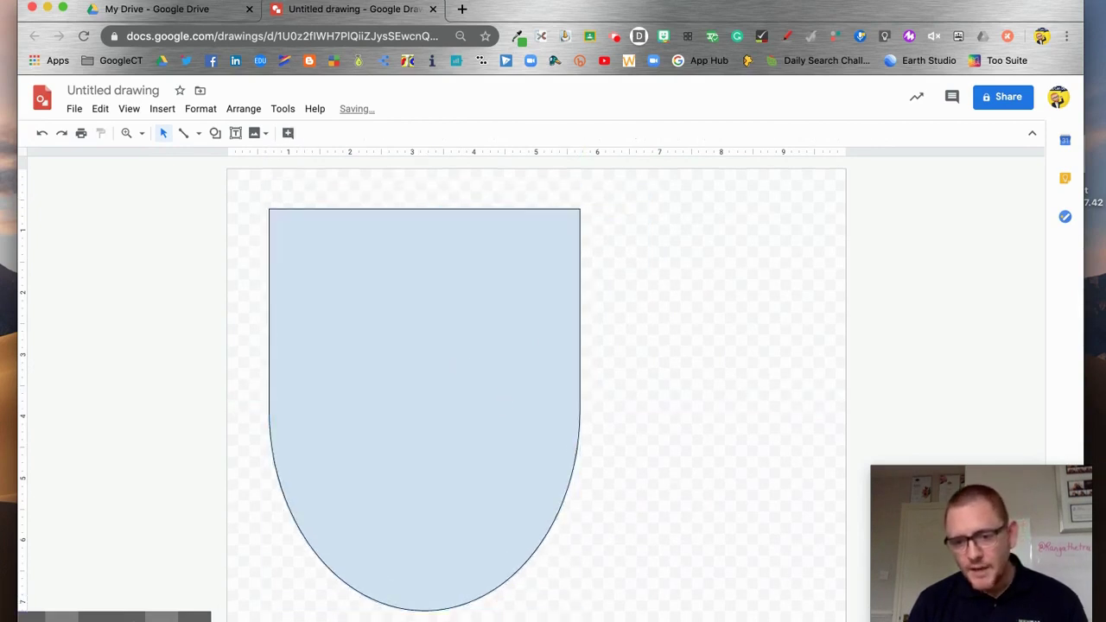
pyautogui.moveTo(845, 621); pyautogui.dragTo(618, 620)
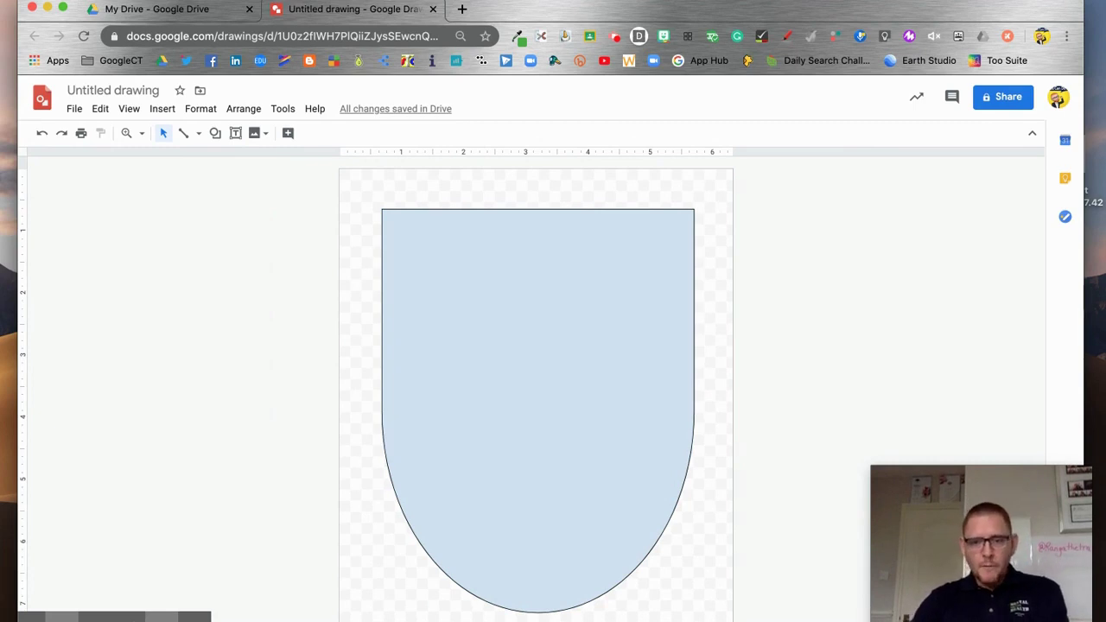
# Give the shield a transparent fill and a 24px border in custom gold #f1c232.
pyautogui.click(478, 282)
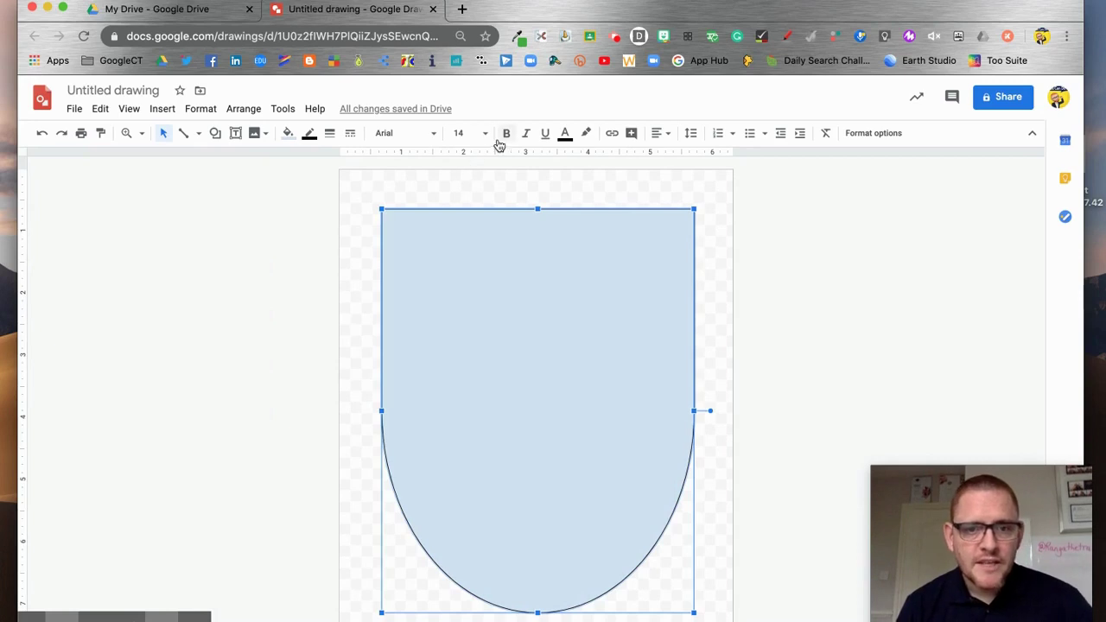
pyautogui.click(287, 134)
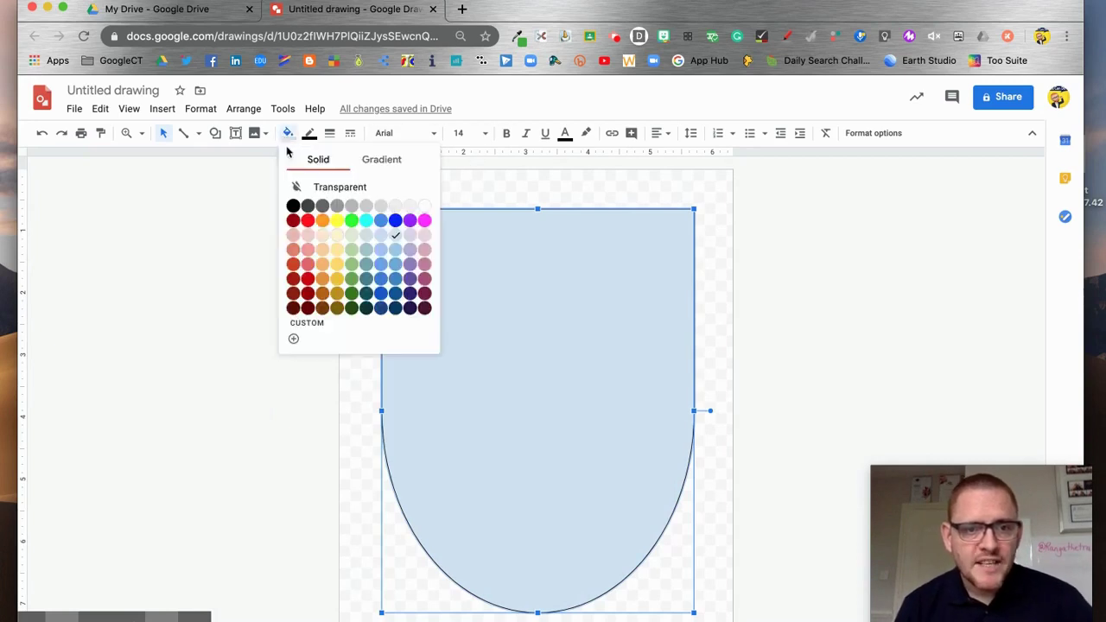
pyautogui.click(337, 187)
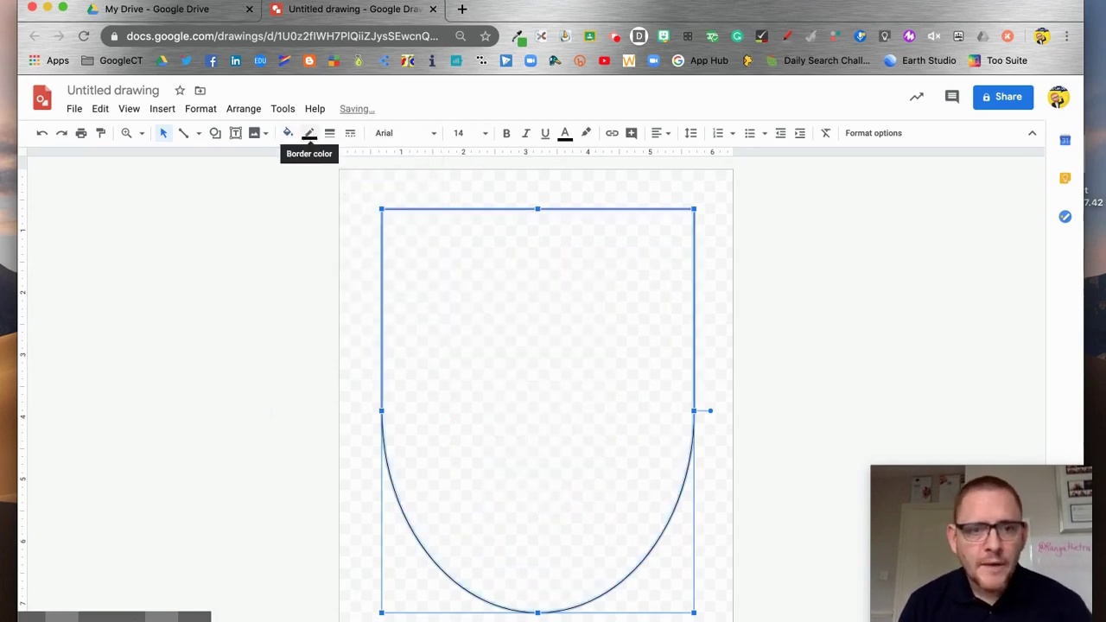
pyautogui.click(329, 133)
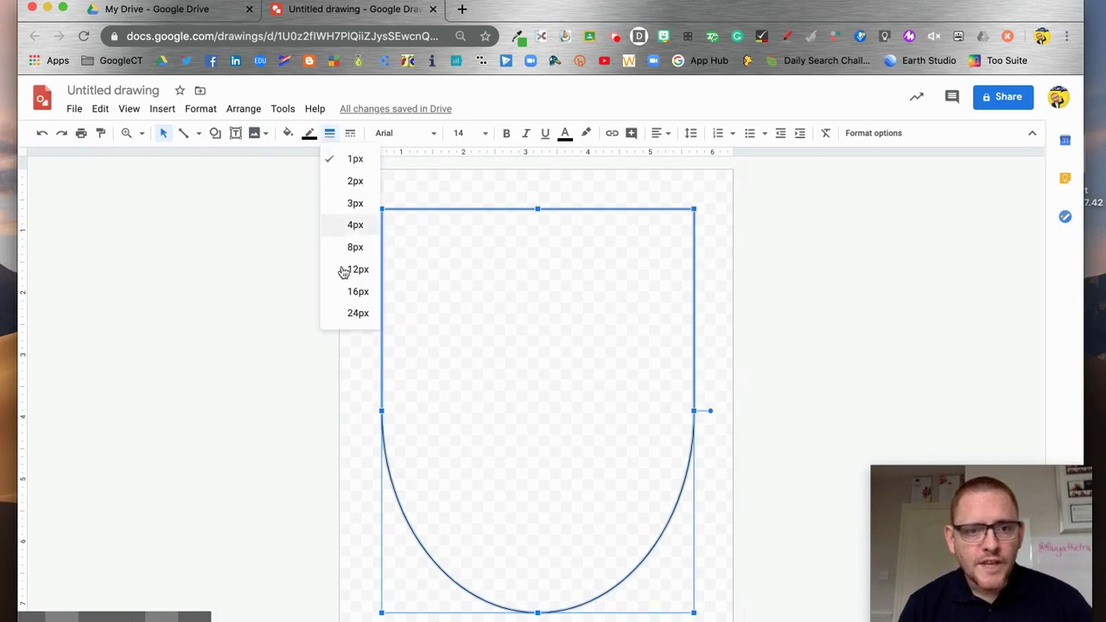
pyautogui.click(357, 315)
pyautogui.click(311, 133)
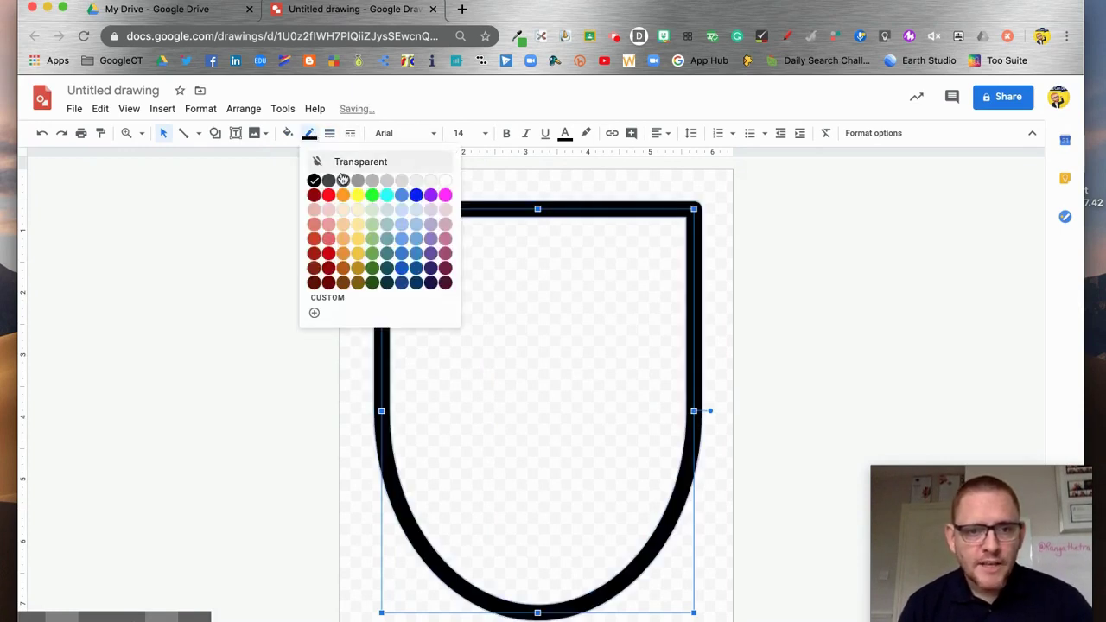
pyautogui.click(360, 255)
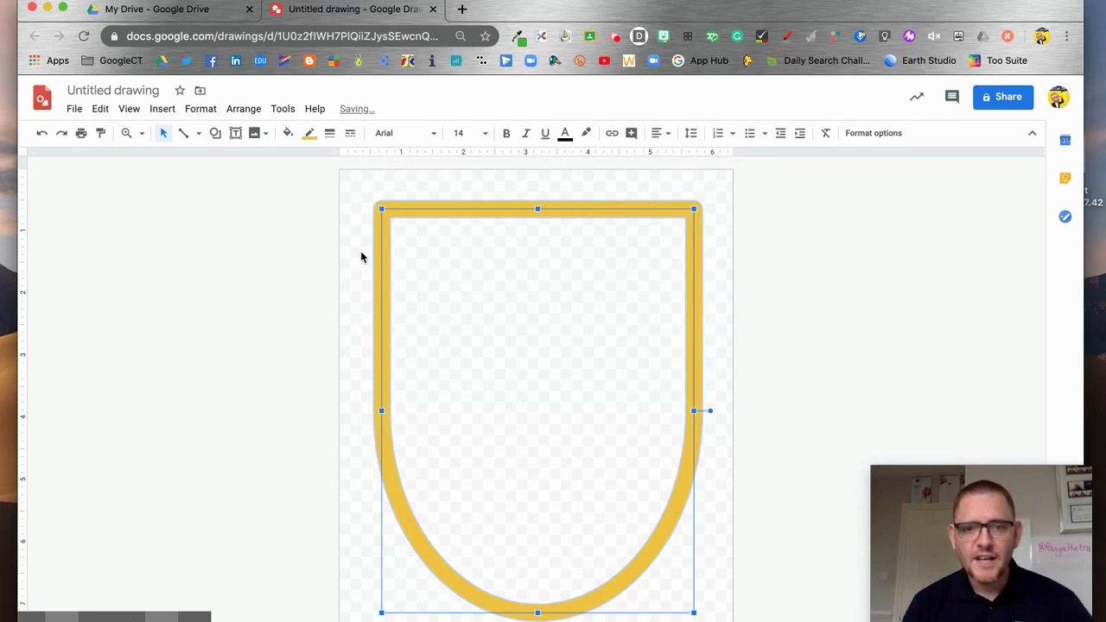
pyautogui.click(309, 134)
pyautogui.click(366, 298)
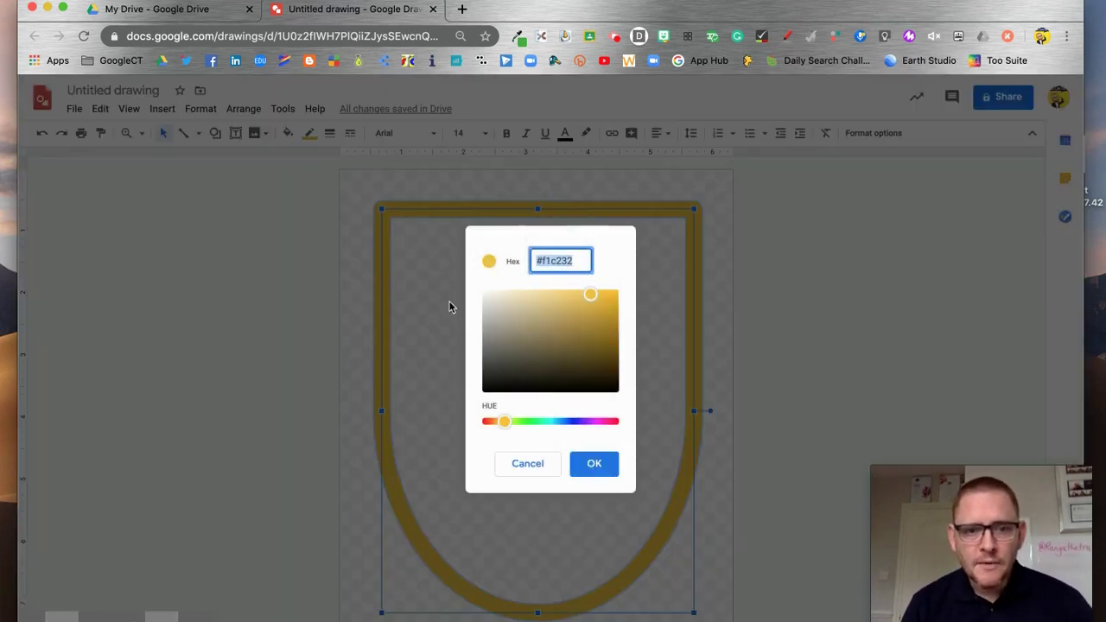
pyautogui.click(594, 464)
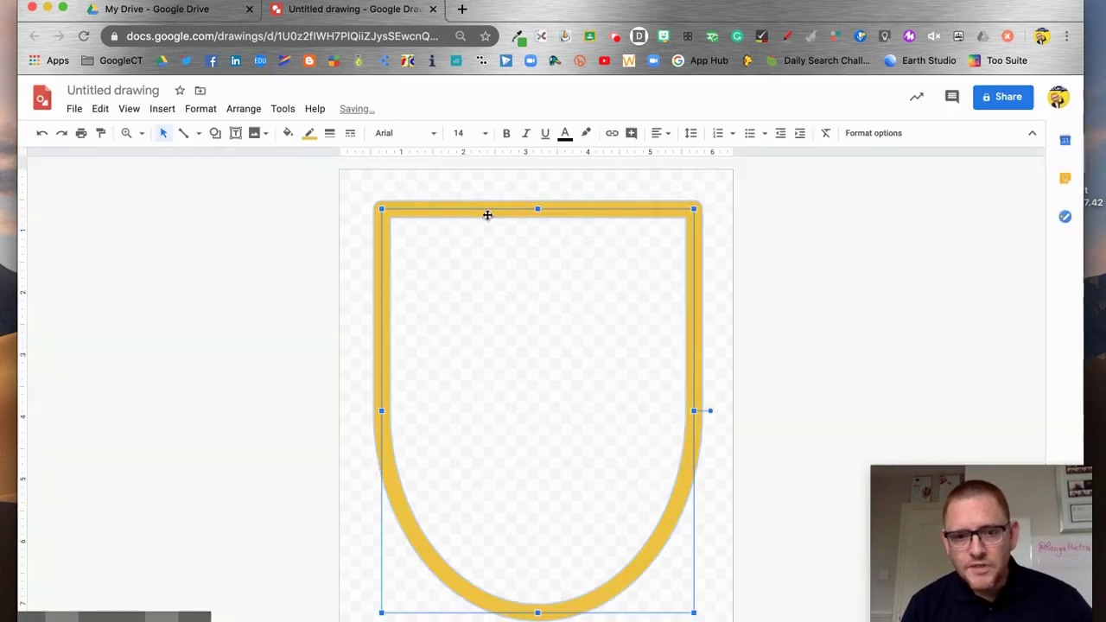
pyautogui.click(777, 397)
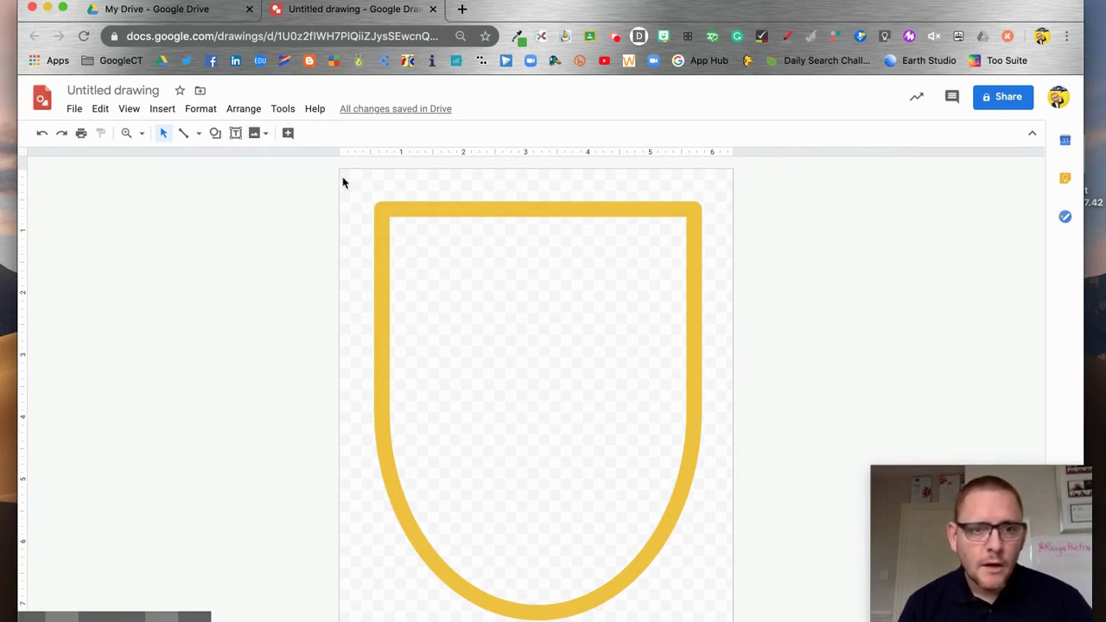
# Draw a rectangle along the shield's inner top edge, stretched to the outline on both sides.
pyautogui.click(216, 134)
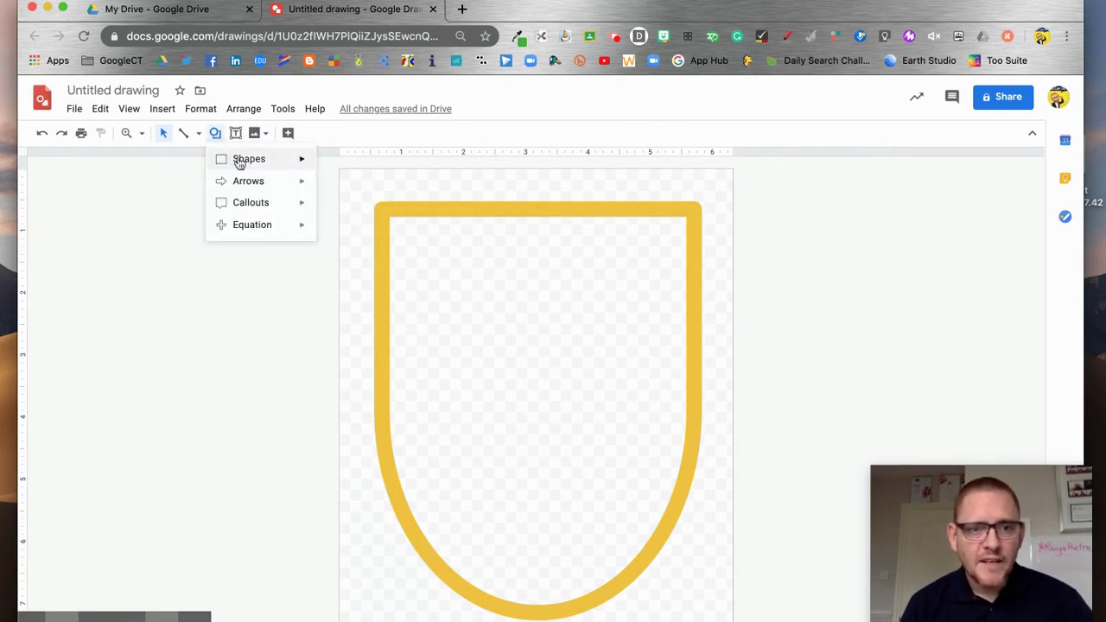
pyautogui.moveTo(241, 165)
pyautogui.click(324, 166)
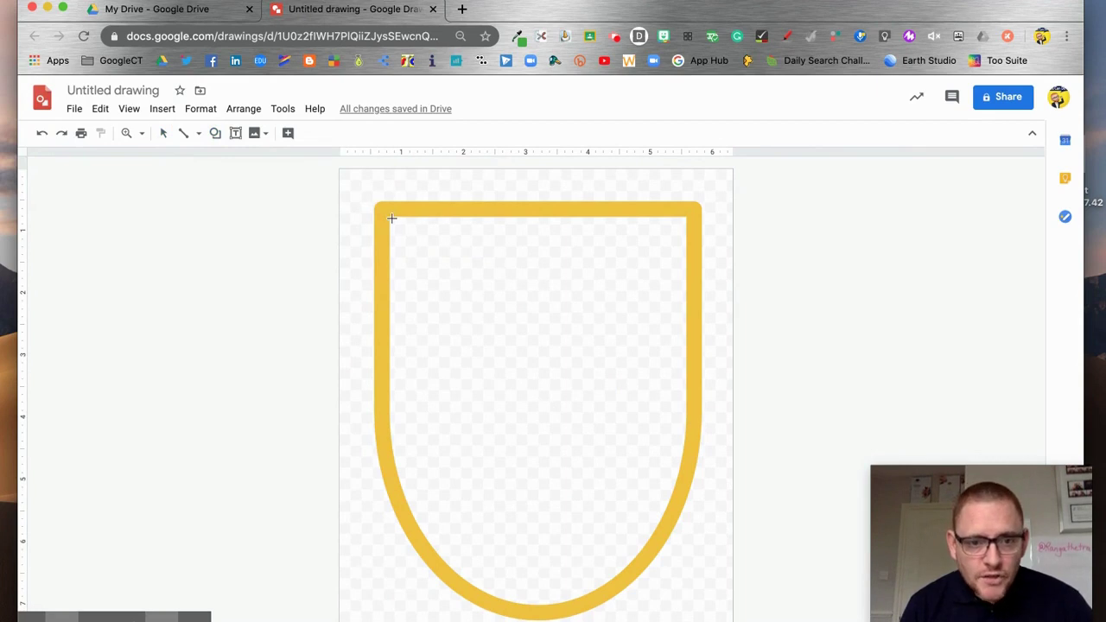
pyautogui.moveTo(405, 223); pyautogui.dragTo(683, 274)
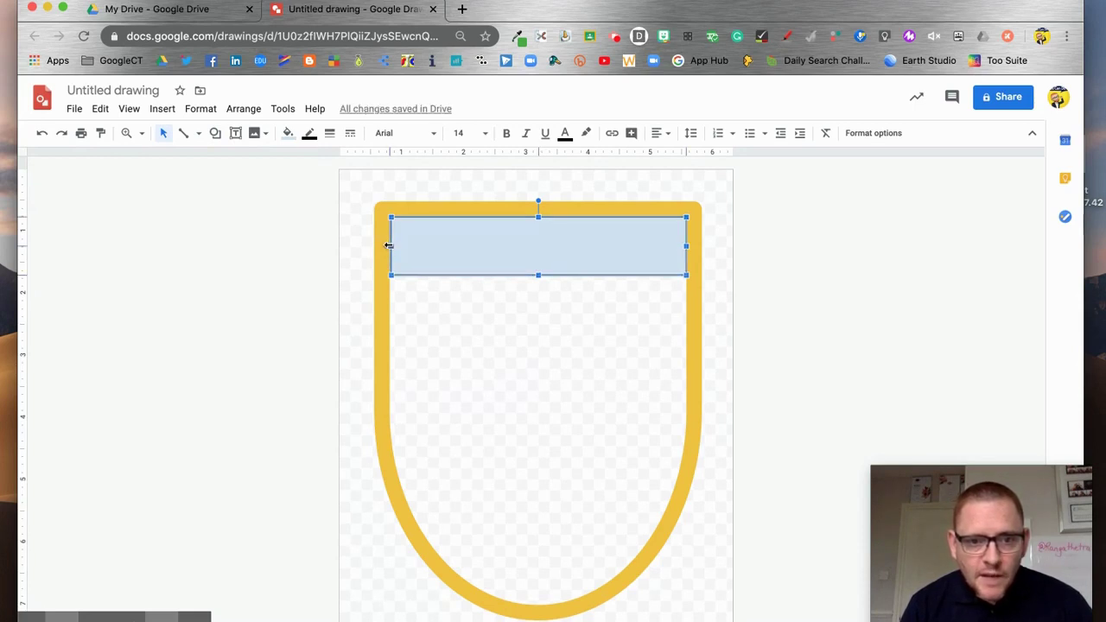
pyautogui.moveTo(387, 246); pyautogui.dragTo(381, 246)
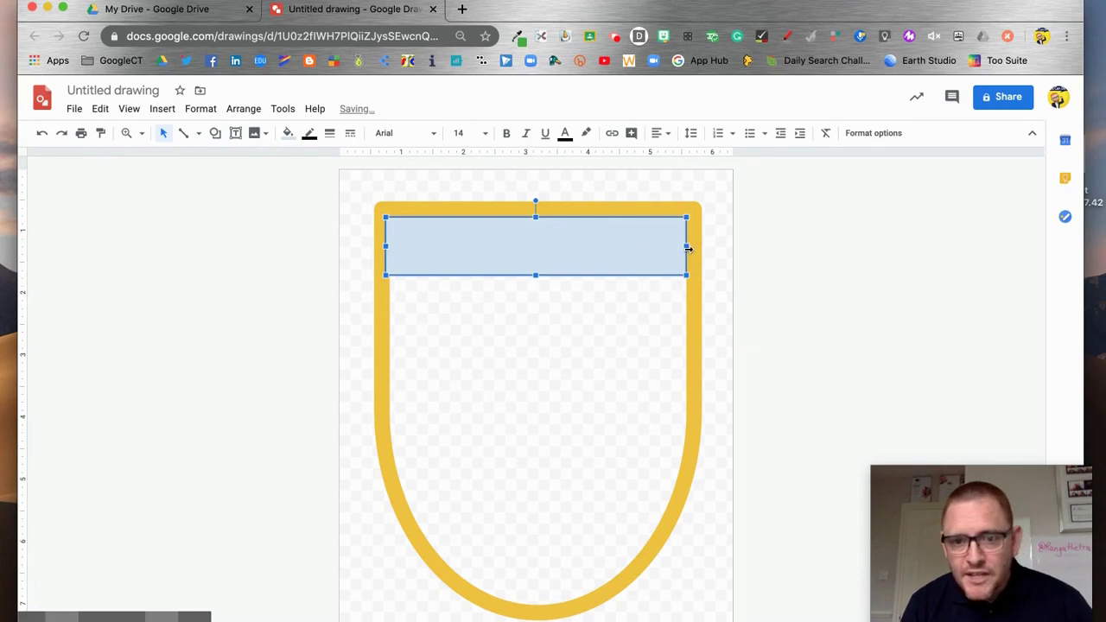
pyautogui.moveTo(688, 246); pyautogui.dragTo(693, 246)
# Remove the rectangle's border and fill it green.
pyautogui.click(310, 134)
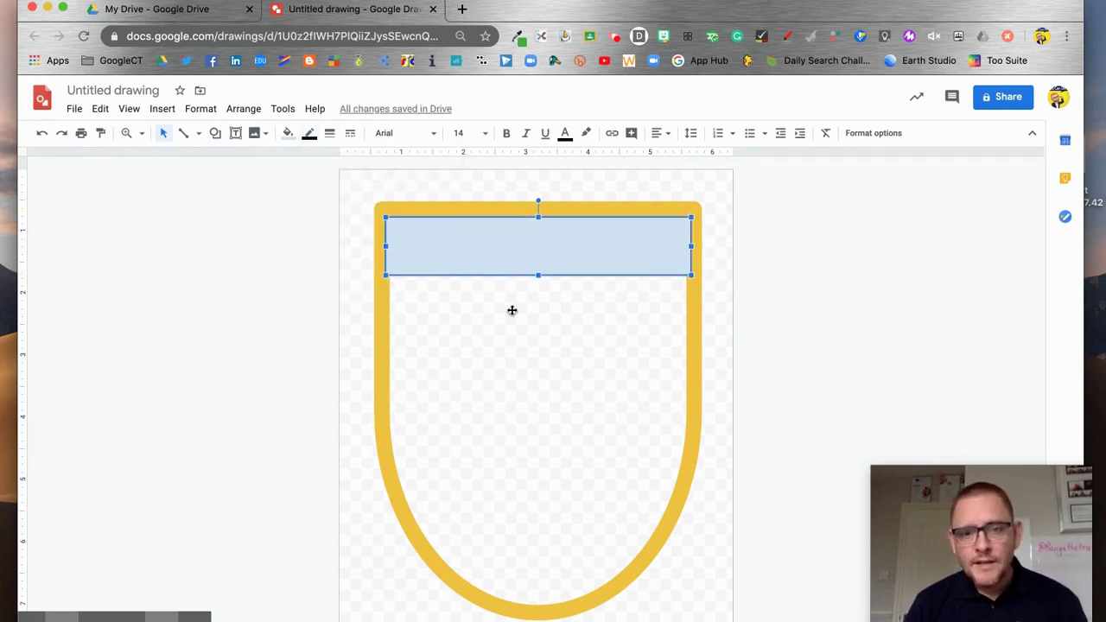
pyautogui.click(533, 361)
pyautogui.click(486, 241)
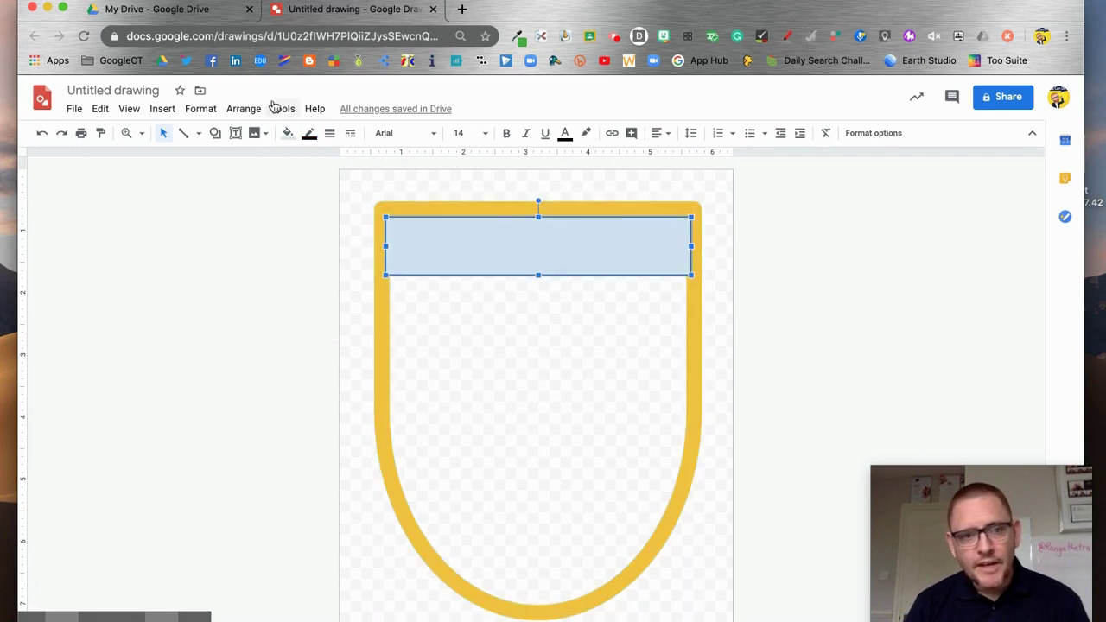
pyautogui.click(308, 135)
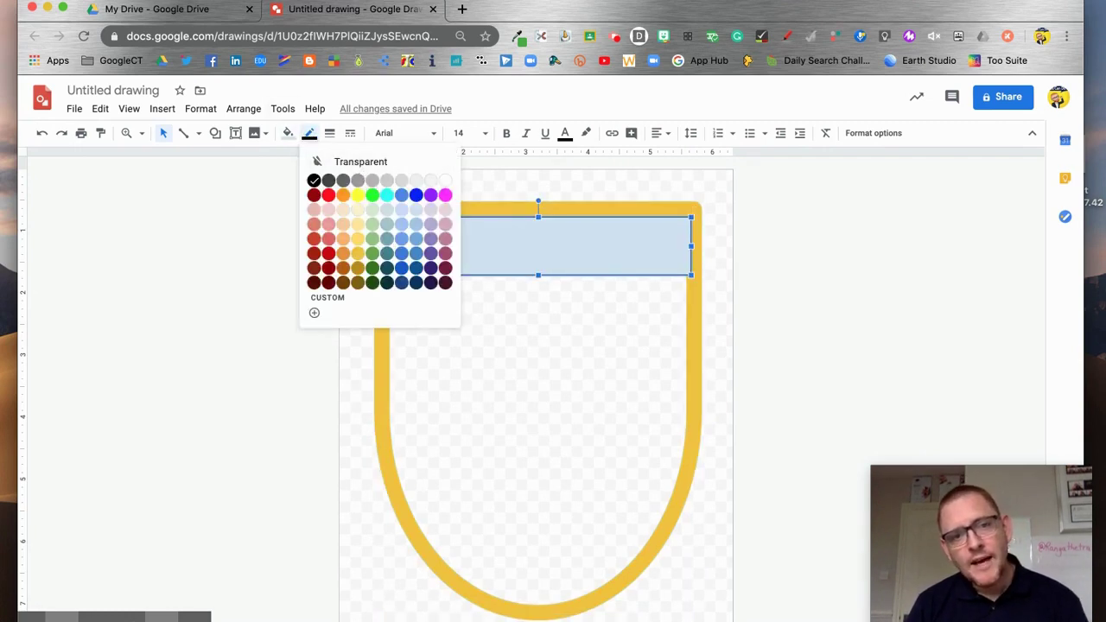
pyautogui.click(361, 160)
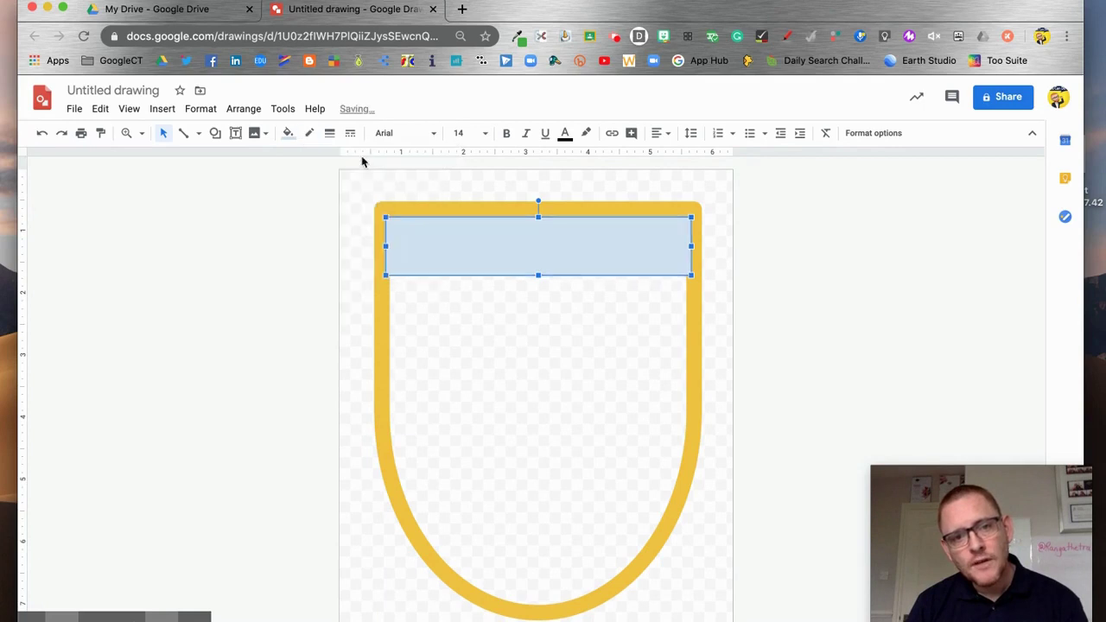
pyautogui.click(289, 135)
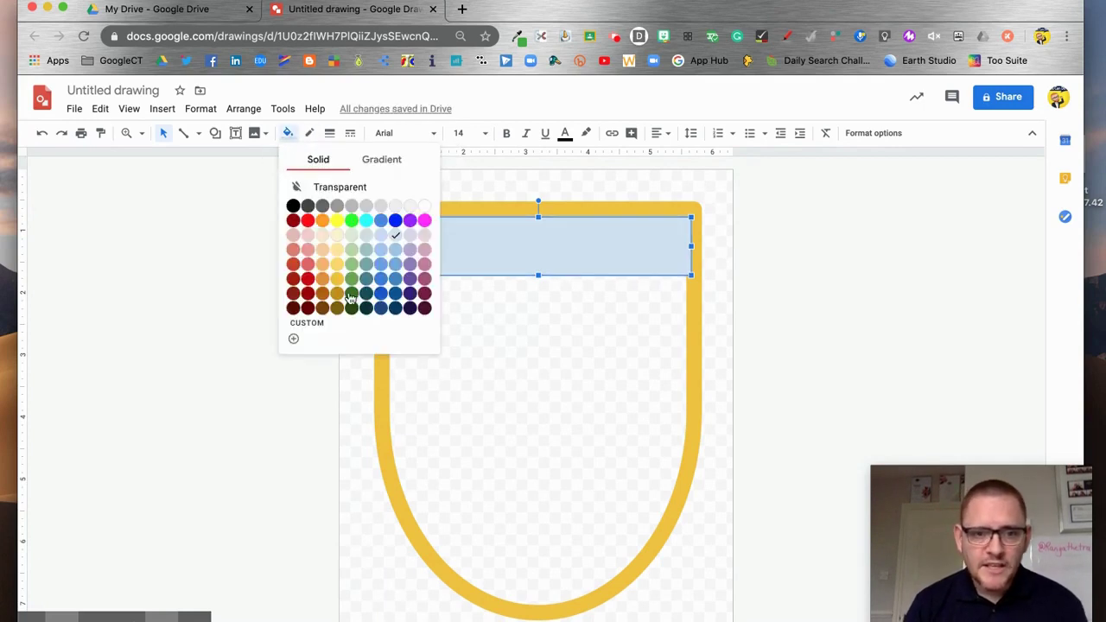
pyautogui.click(352, 278)
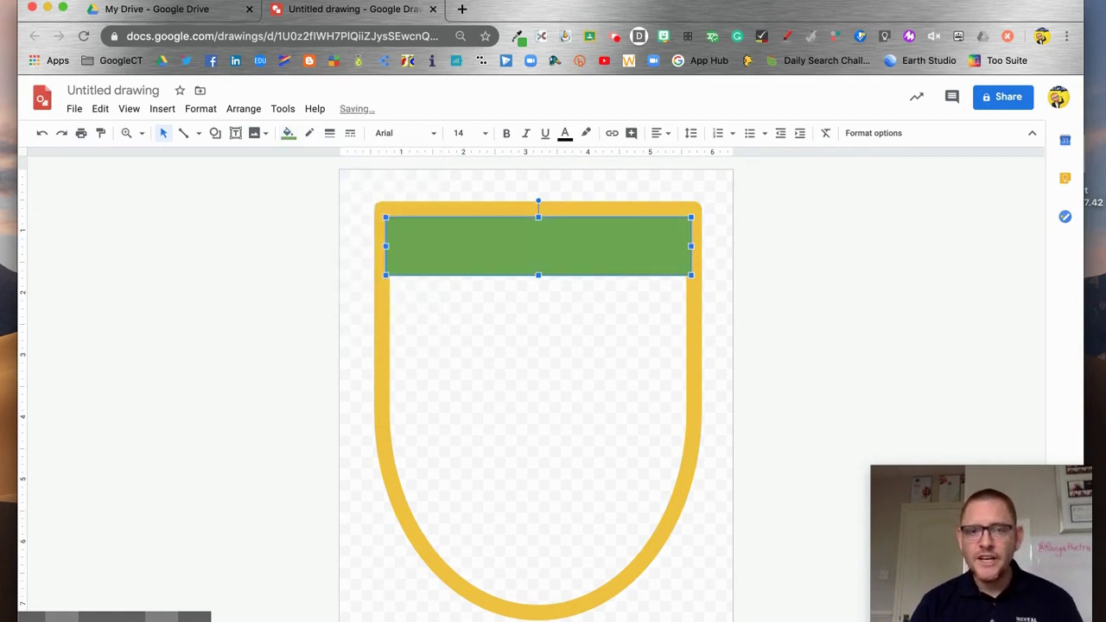
# Send the green rectangle backward so it sits behind the gold outline.
pyautogui.rightClick(434, 258)
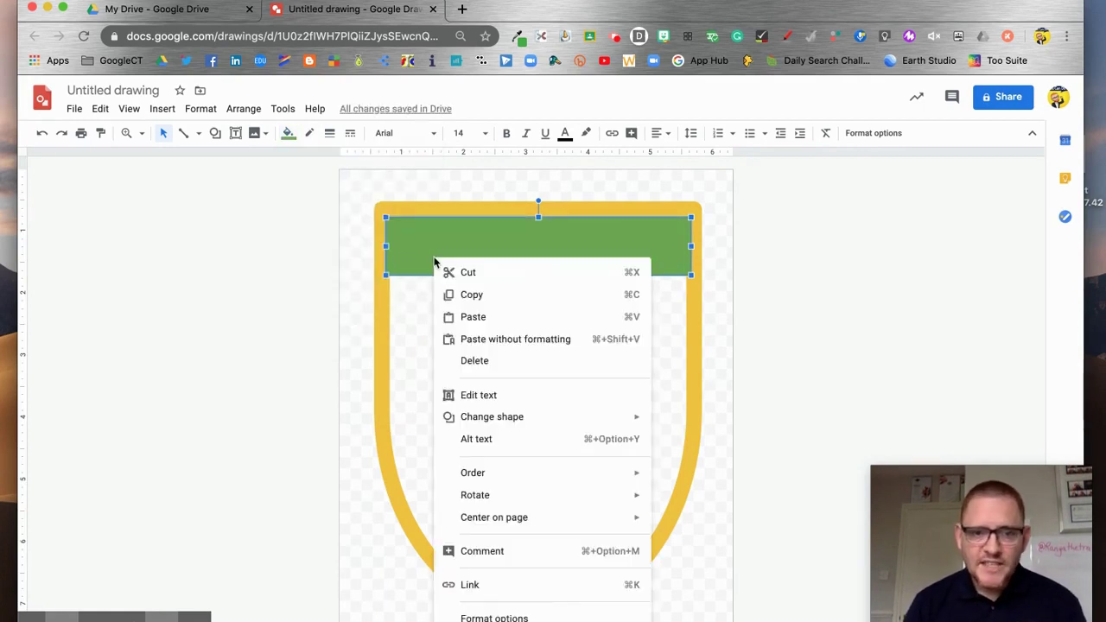
pyautogui.moveTo(541, 476)
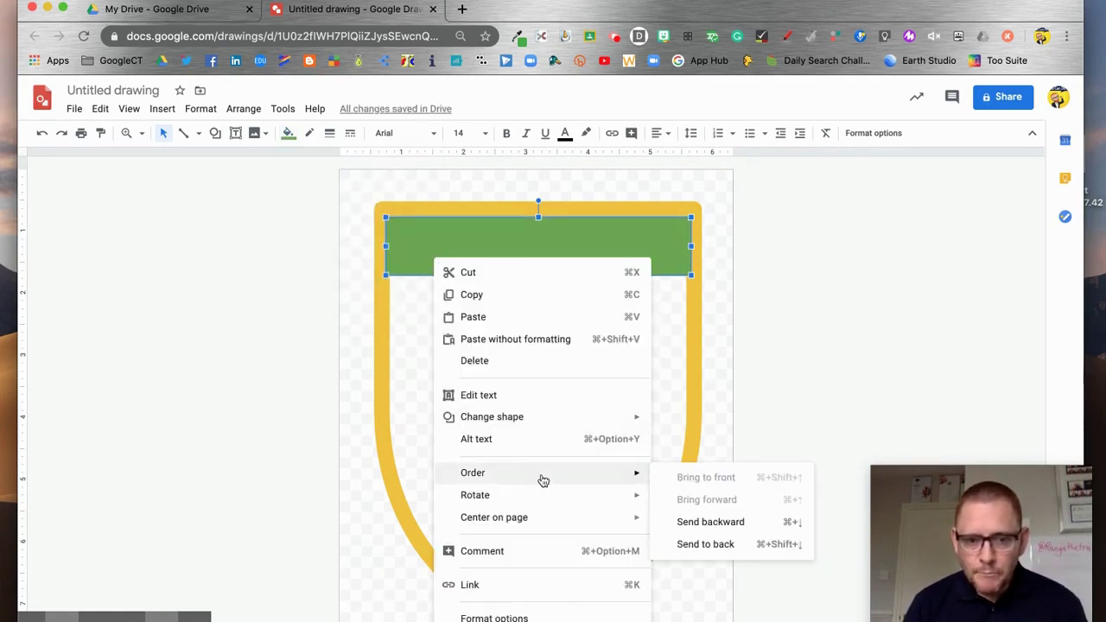
pyautogui.click(723, 523)
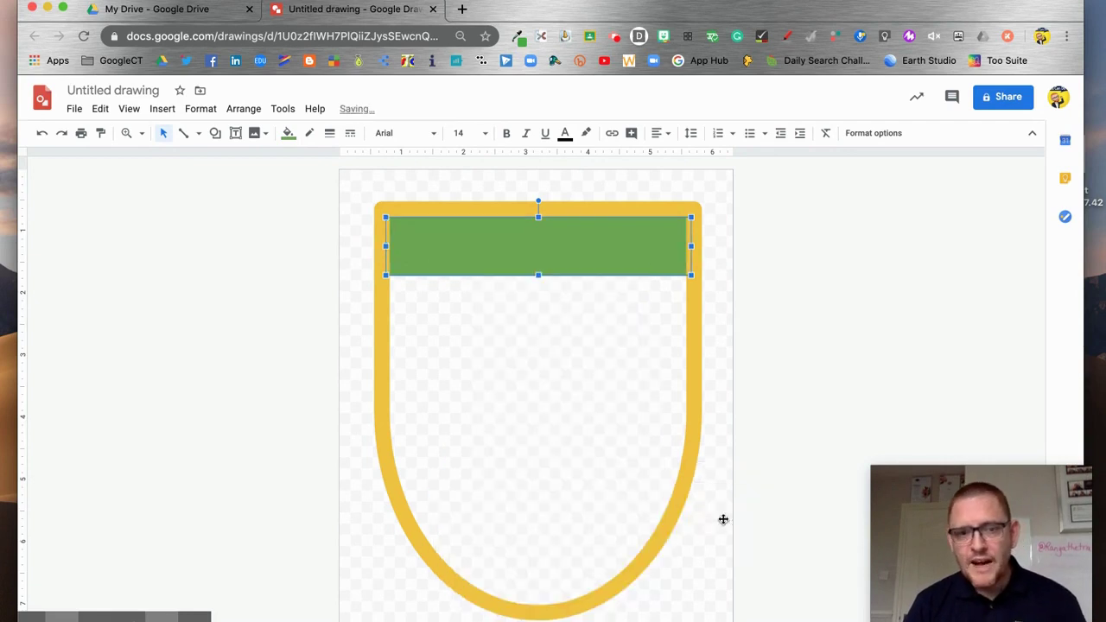
pyautogui.click(728, 313)
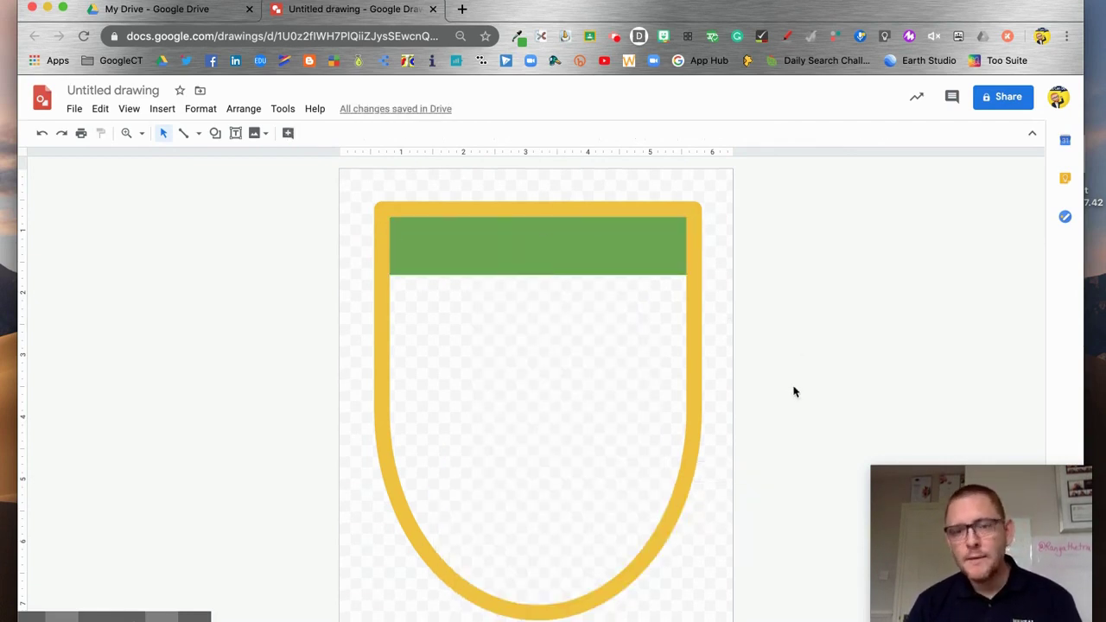
# Draw a rectangle below the green band and stretch its bottom edge further down.
pyautogui.click(215, 133)
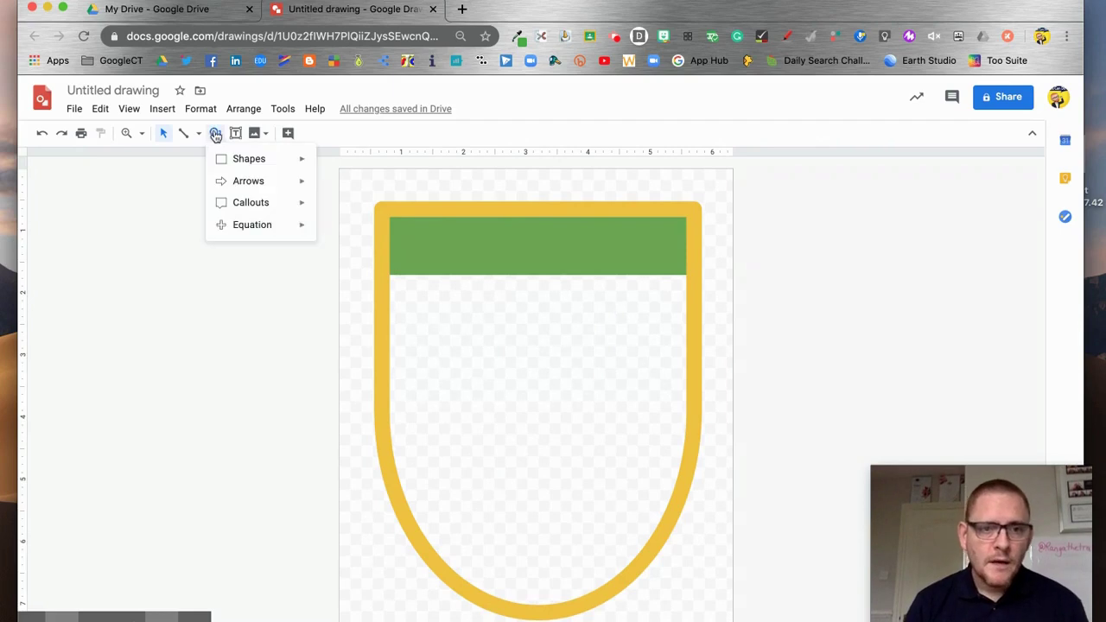
pyautogui.moveTo(245, 163)
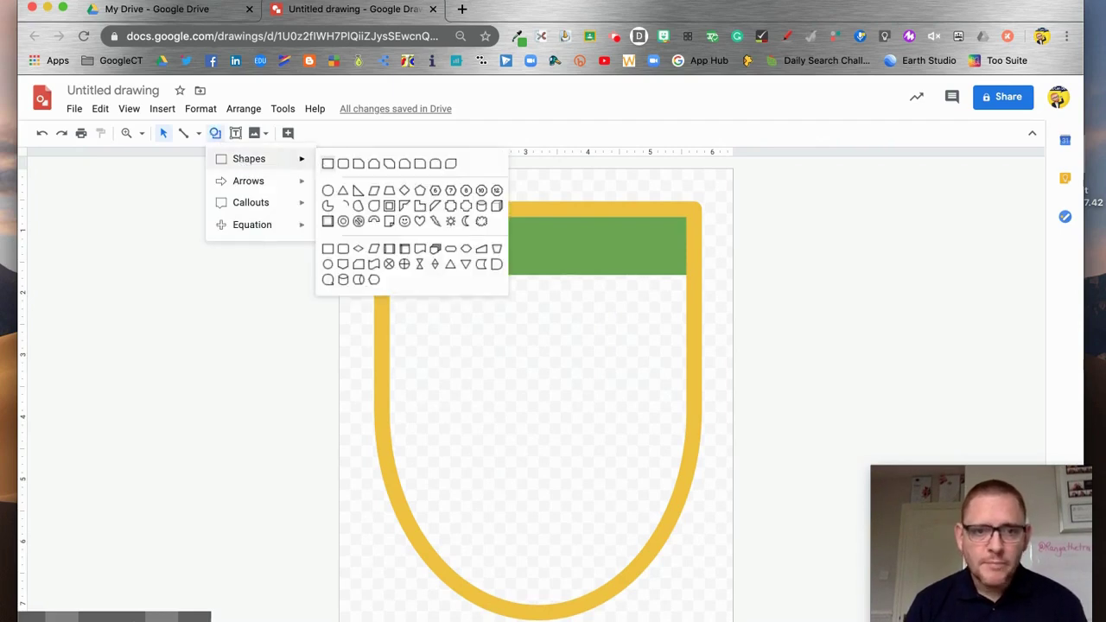
pyautogui.click(327, 164)
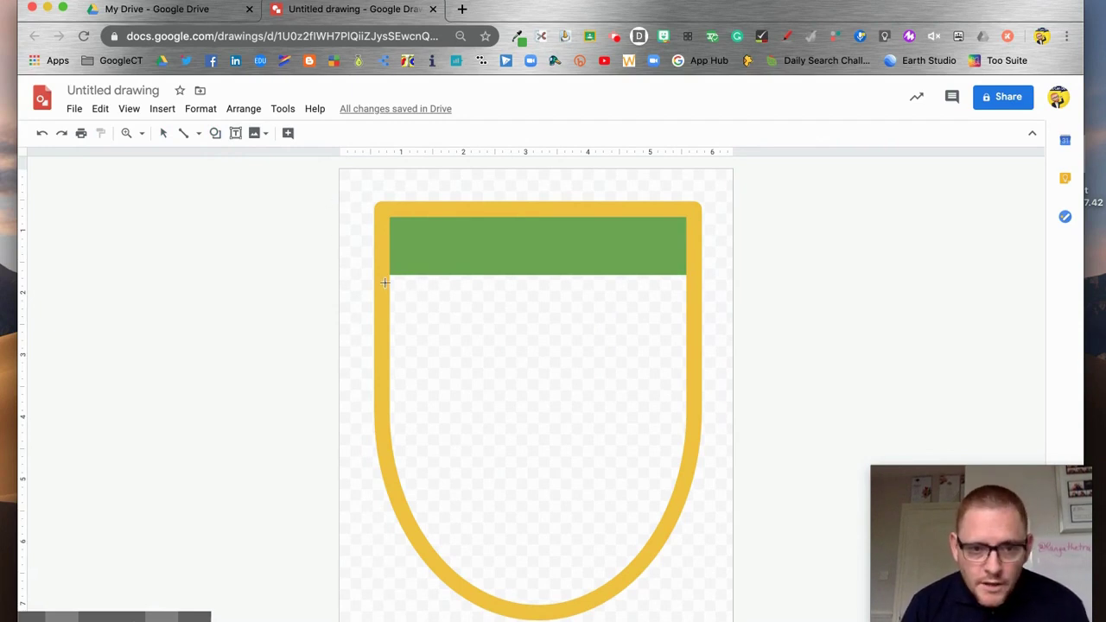
pyautogui.moveTo(481, 337); pyautogui.dragTo(691, 454)
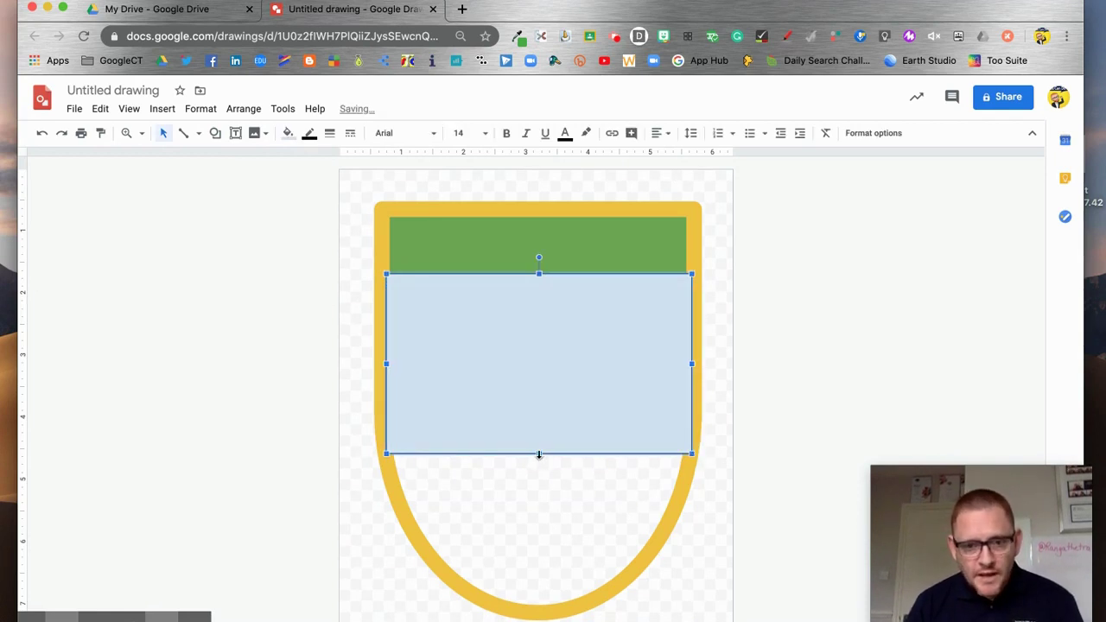
pyautogui.moveTo(539, 456); pyautogui.dragTo(538, 480)
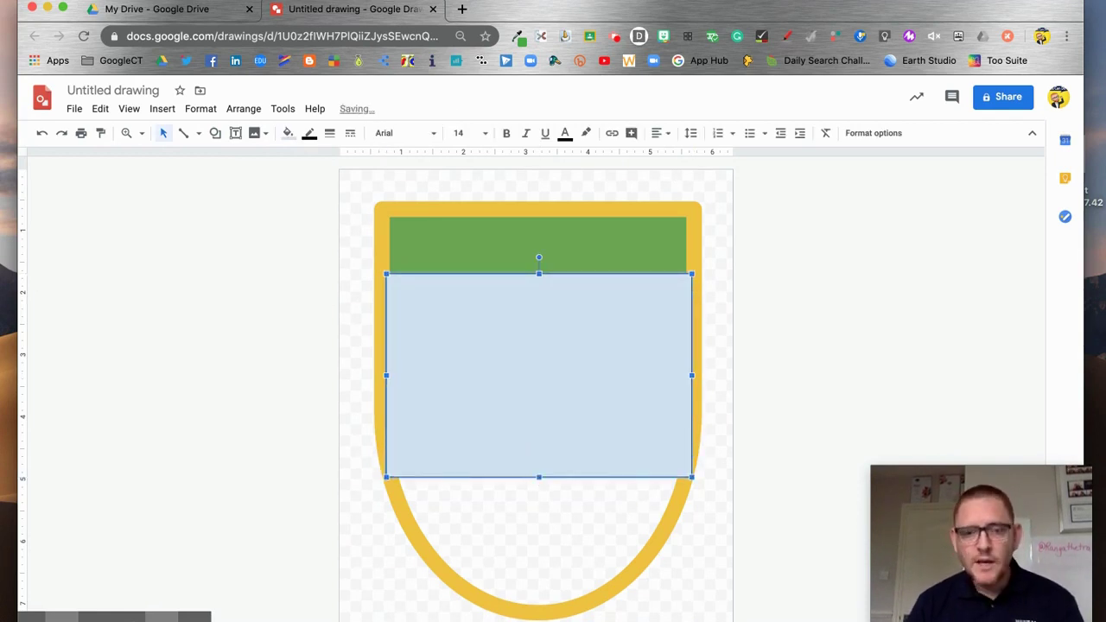
# Make the rectangle borderless with a light-yellow fill and send it one layer back.
pyautogui.click(310, 134)
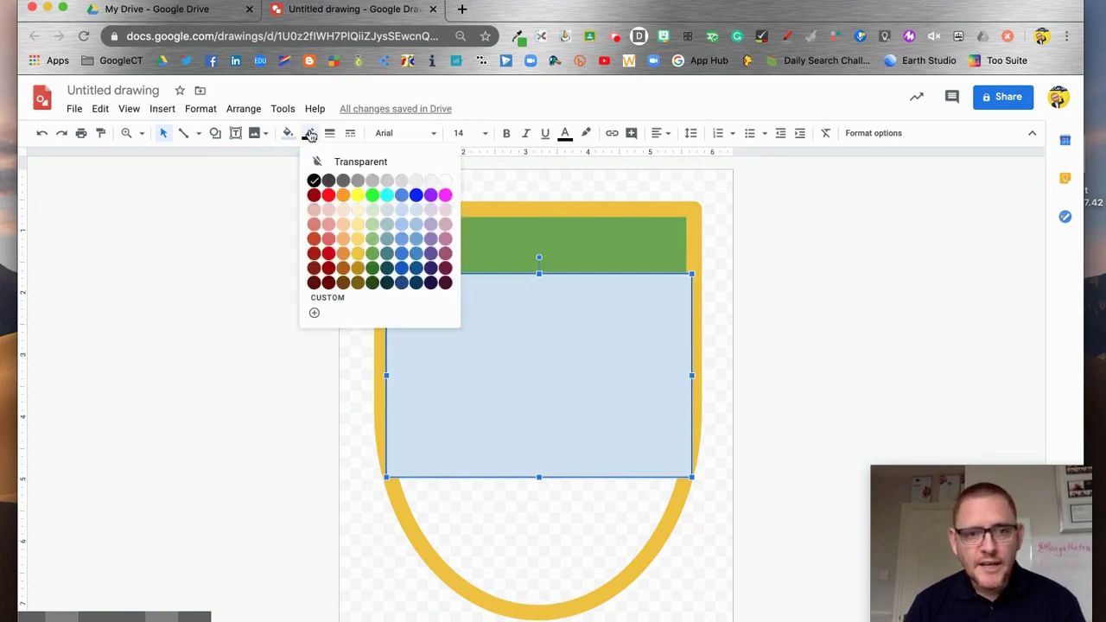
pyautogui.click(355, 164)
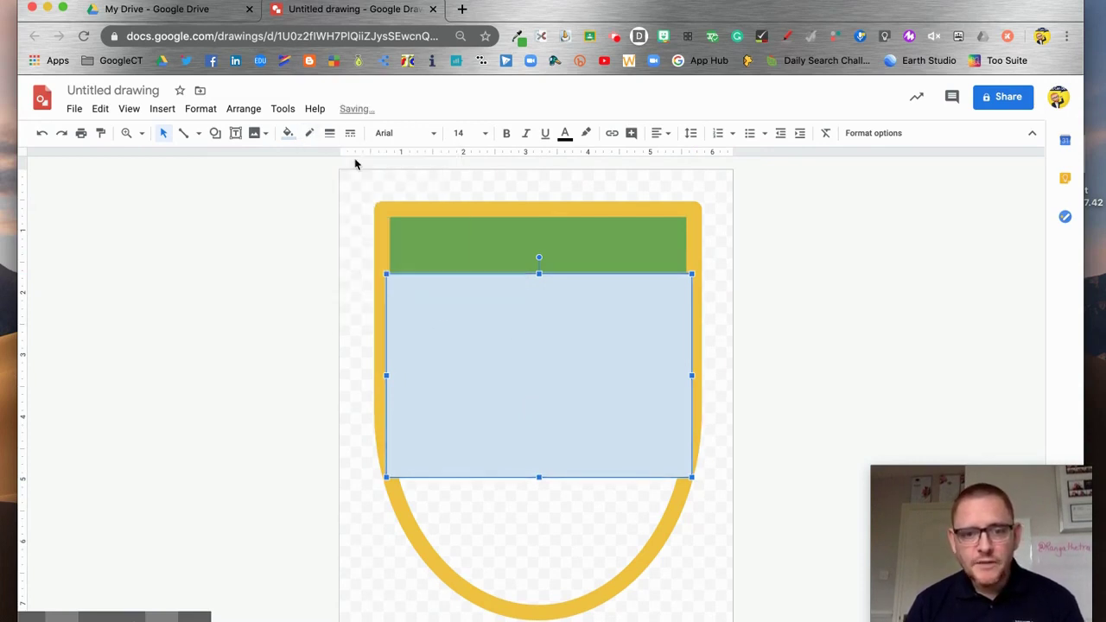
pyautogui.click(287, 133)
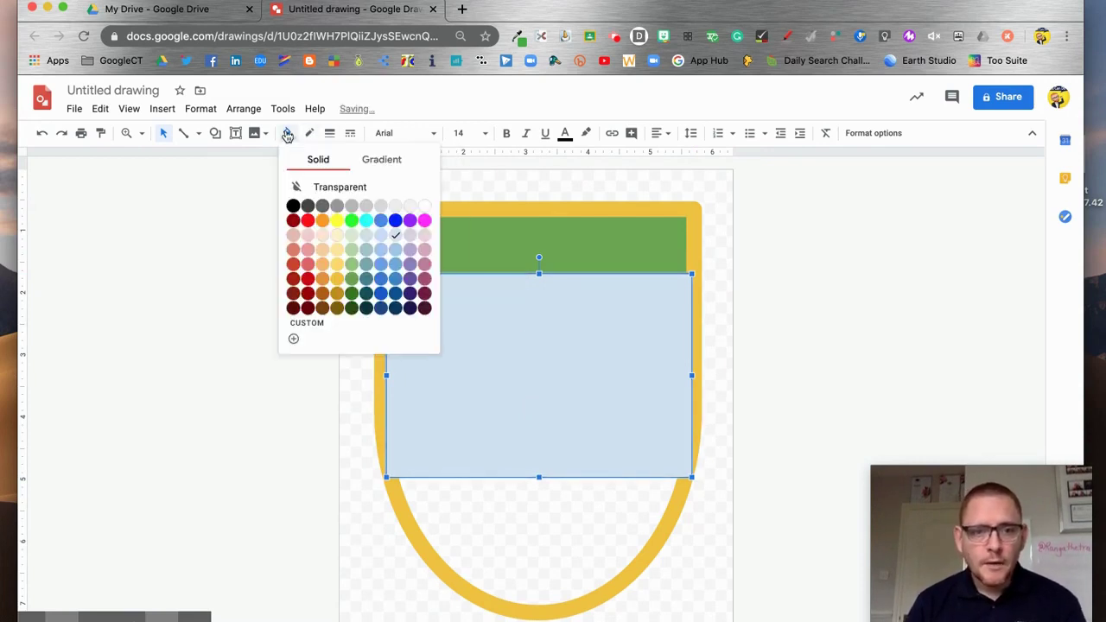
pyautogui.click(337, 236)
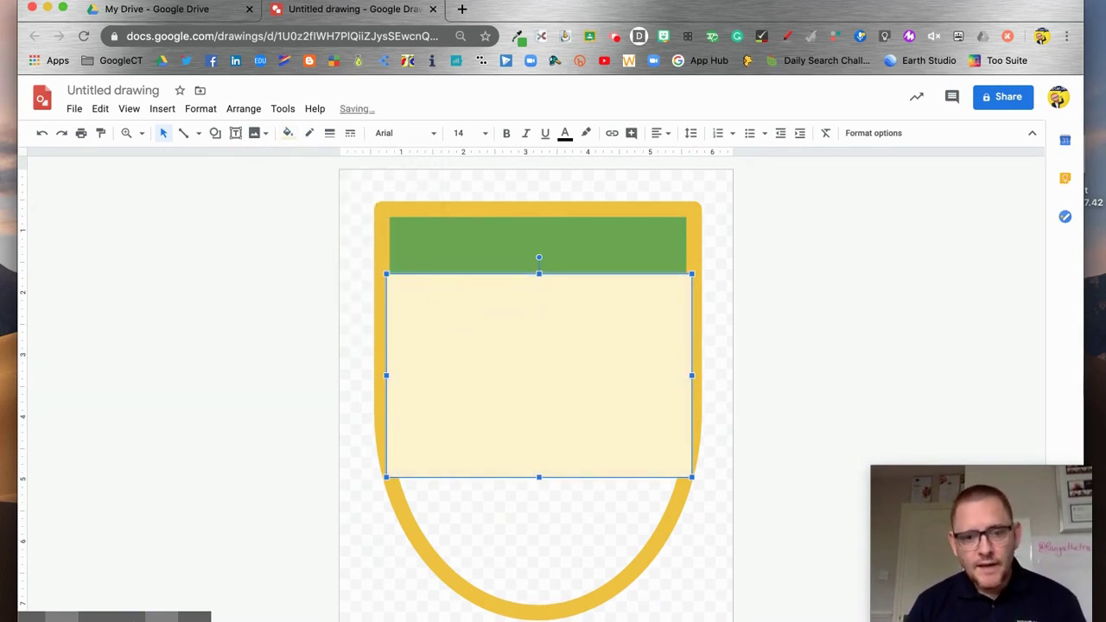
pyautogui.rightClick(465, 329)
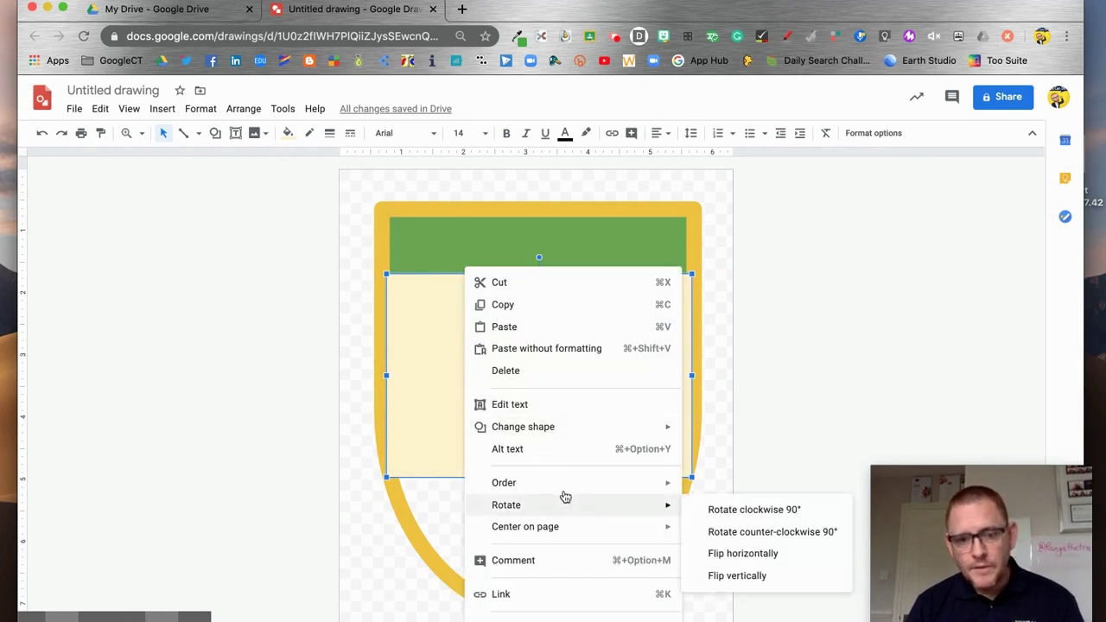
pyautogui.moveTo(569, 490)
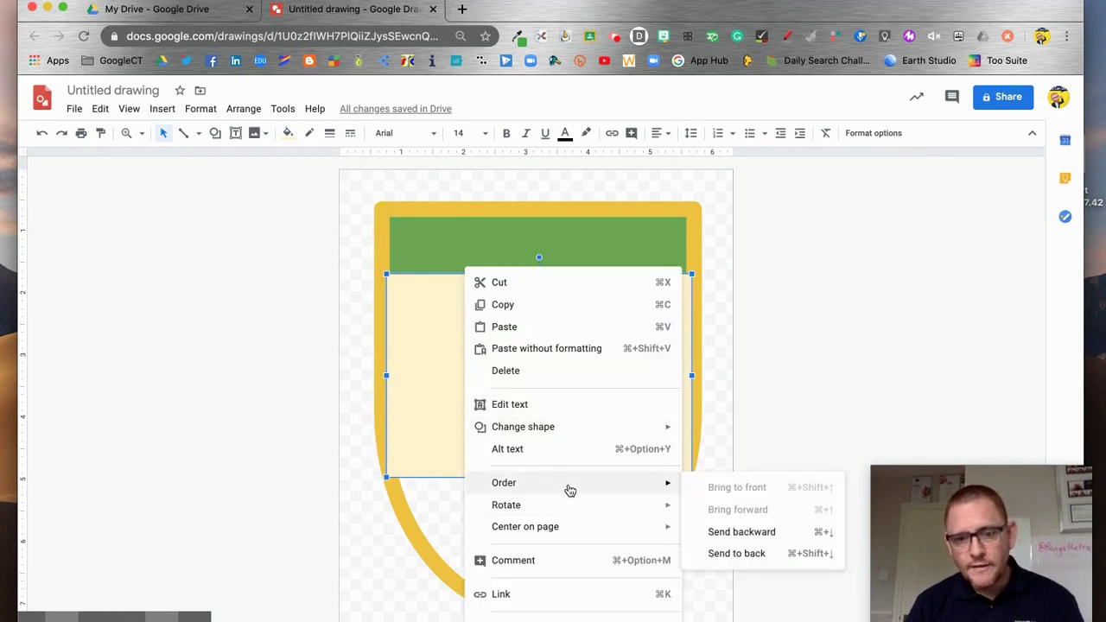
pyautogui.click(749, 532)
# Select the shield shape and check its fill colour and the shape options.
pyautogui.click(531, 546)
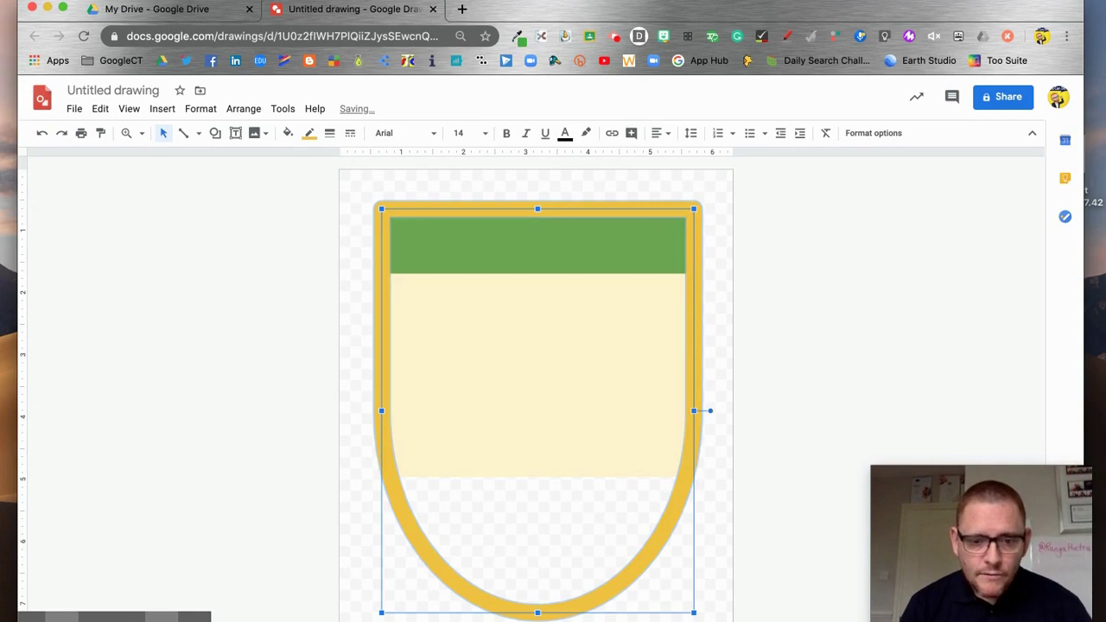
pyautogui.click(287, 133)
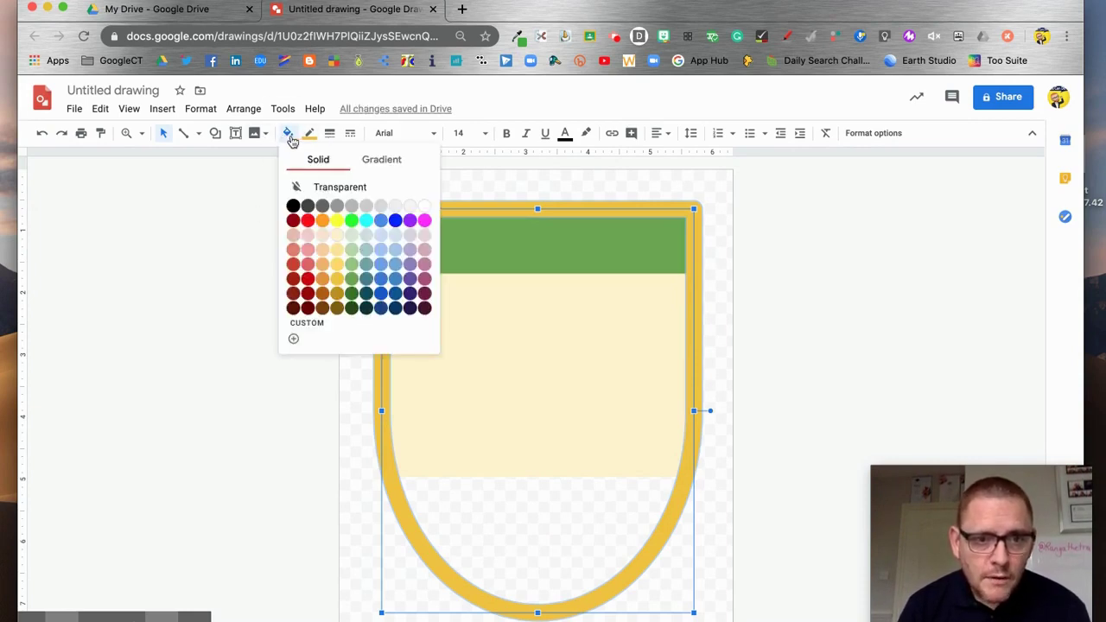
pyautogui.click(216, 133)
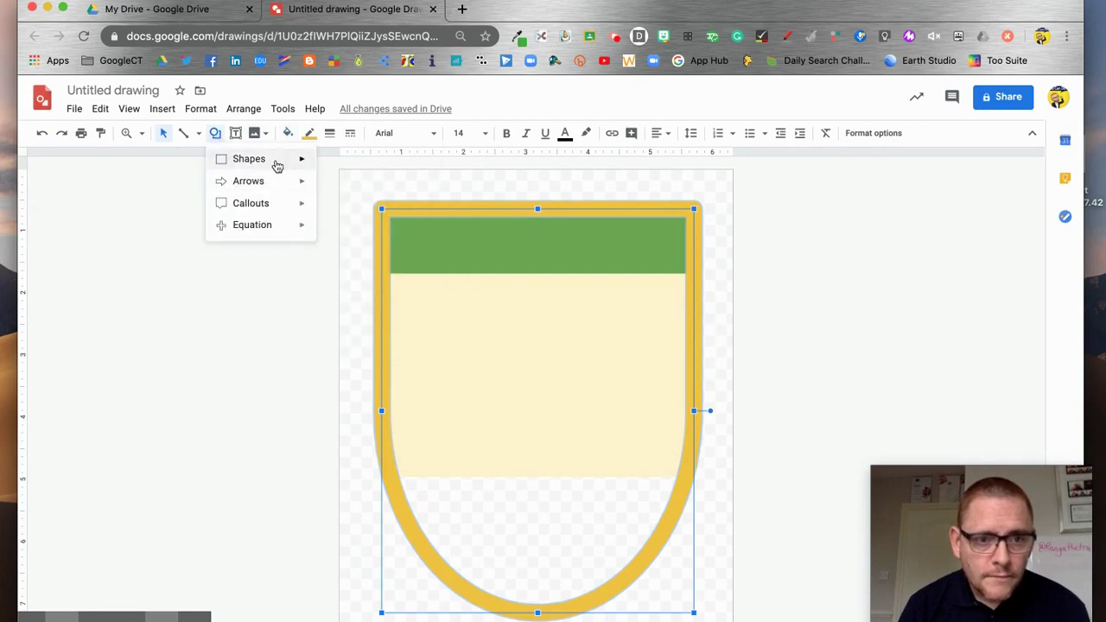
pyautogui.moveTo(302, 163)
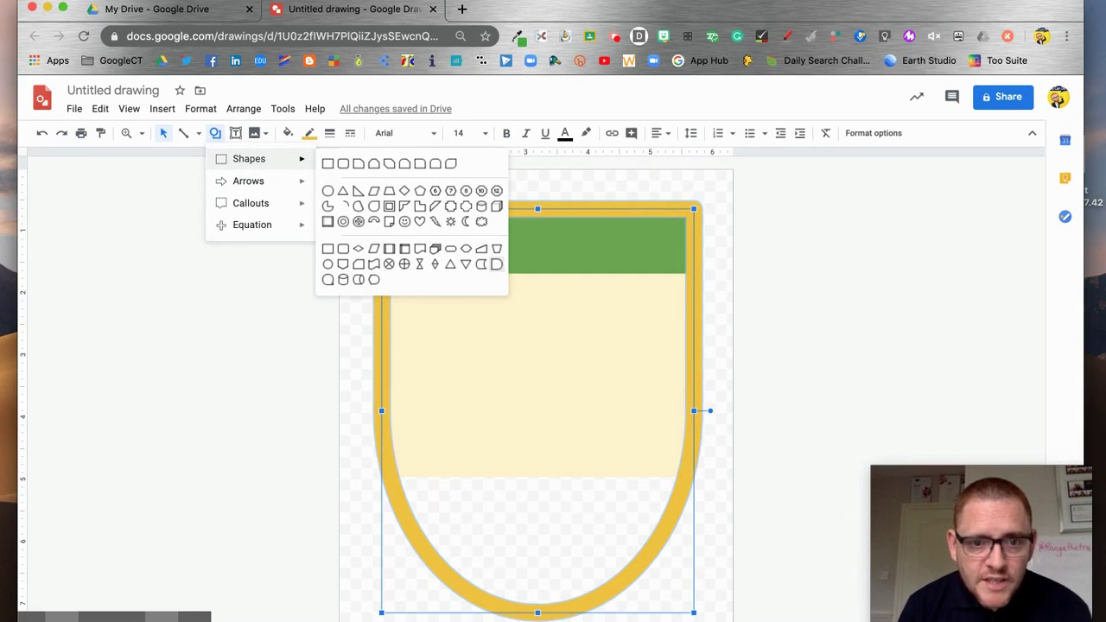
# Draw a Flowchart: Delay shape, rotate it into a U, and centre it at the shield's bottom.
pyautogui.click(497, 264)
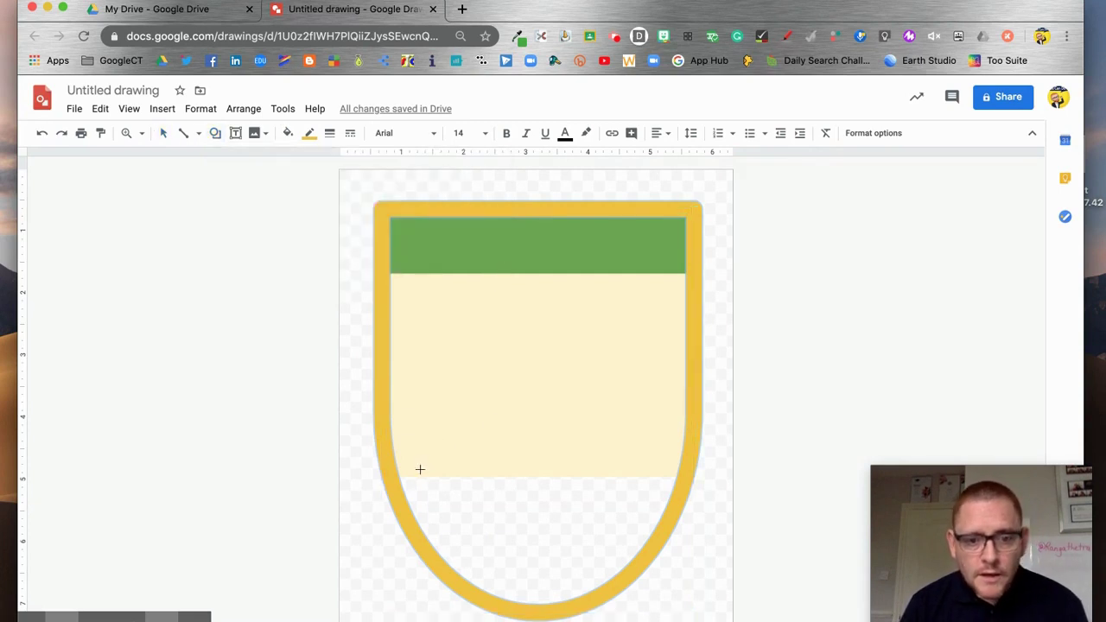
pyautogui.moveTo(420, 469); pyautogui.dragTo(516, 589)
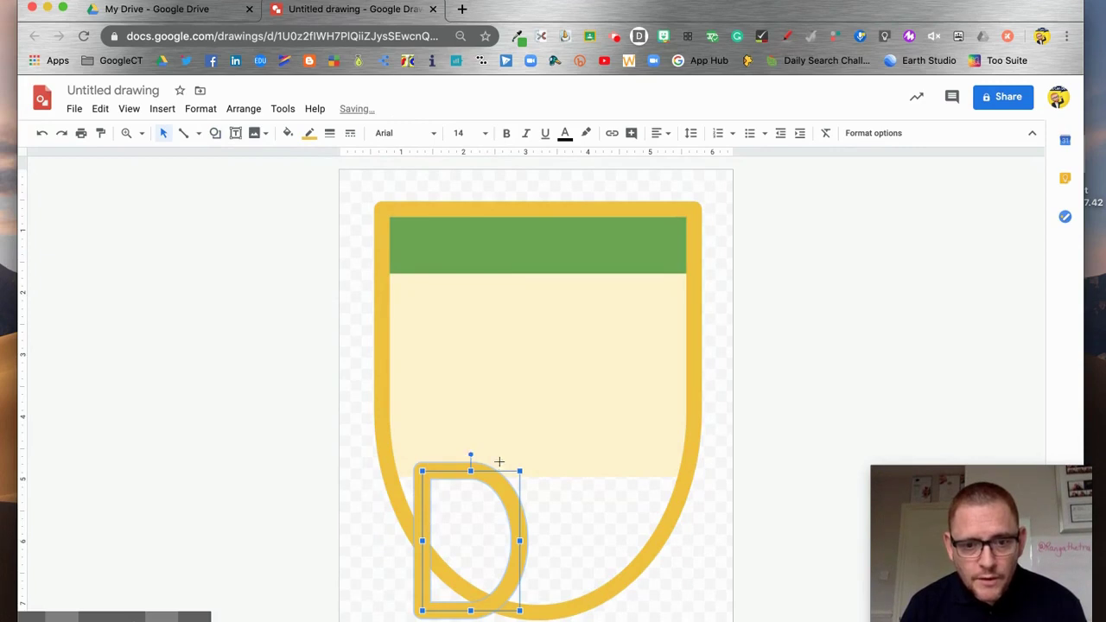
pyautogui.moveTo(516, 470); pyautogui.dragTo(556, 541)
pyautogui.moveTo(469, 533); pyautogui.dragTo(534, 540)
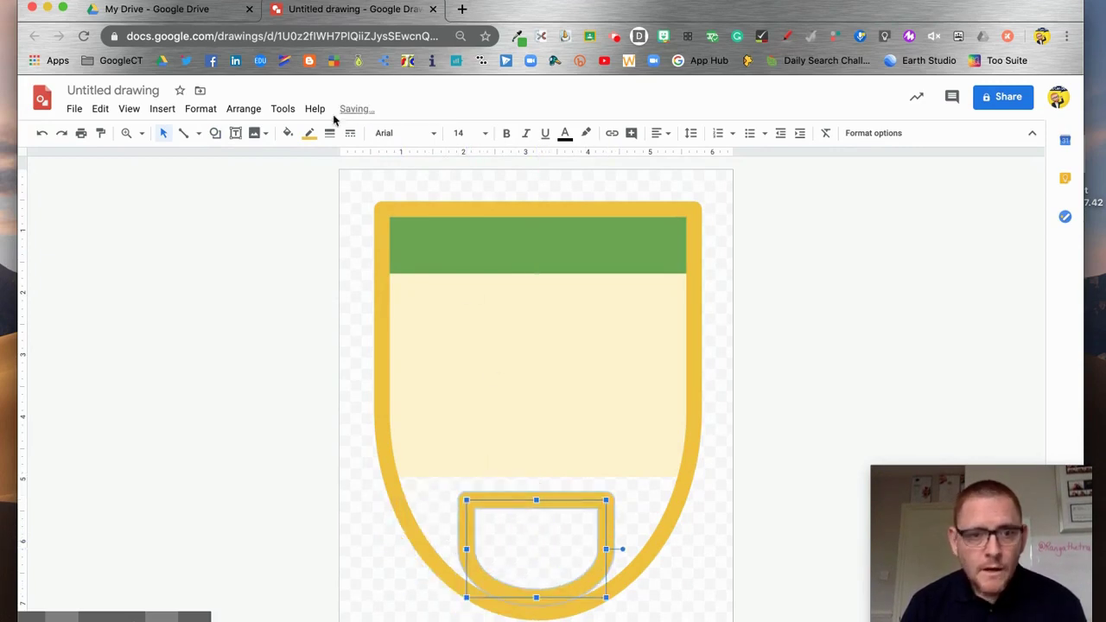
# Remove the U shape's outline and resize it to fill the rounded bottom up into the cream area.
pyautogui.click(309, 134)
pyautogui.click(350, 162)
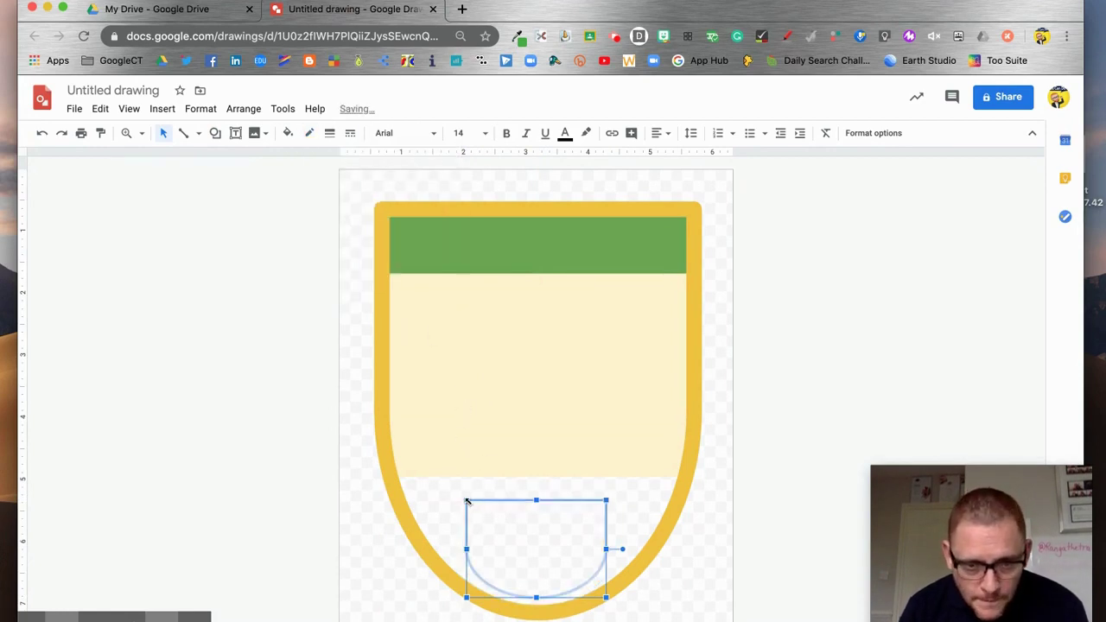
pyautogui.moveTo(466, 500); pyautogui.dragTo(398, 474)
pyautogui.moveTo(621, 533); pyautogui.dragTo(681, 536)
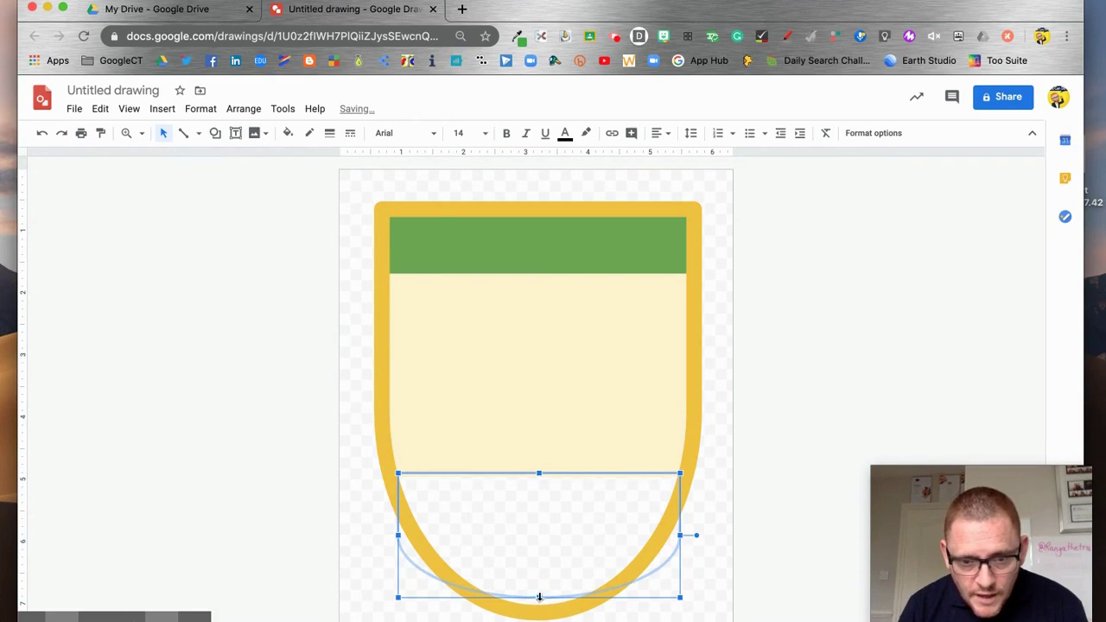
pyautogui.moveTo(540, 596); pyautogui.dragTo(539, 612)
pyautogui.moveTo(538, 472); pyautogui.dragTo(531, 328)
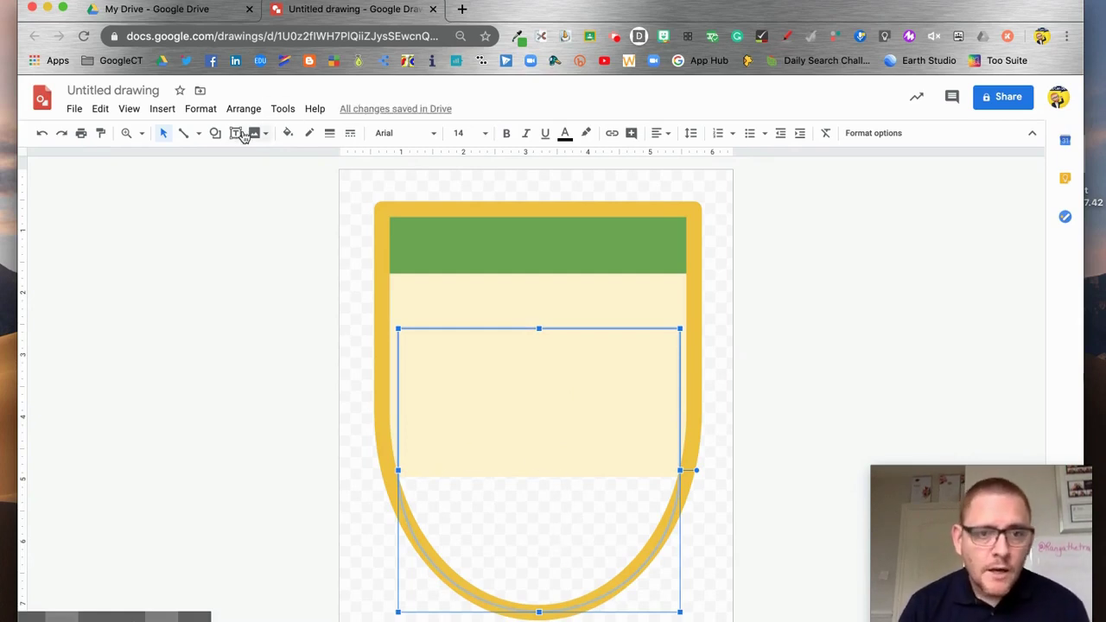
# Fill the U shape green and send it backward behind the gold border.
pyautogui.click(289, 134)
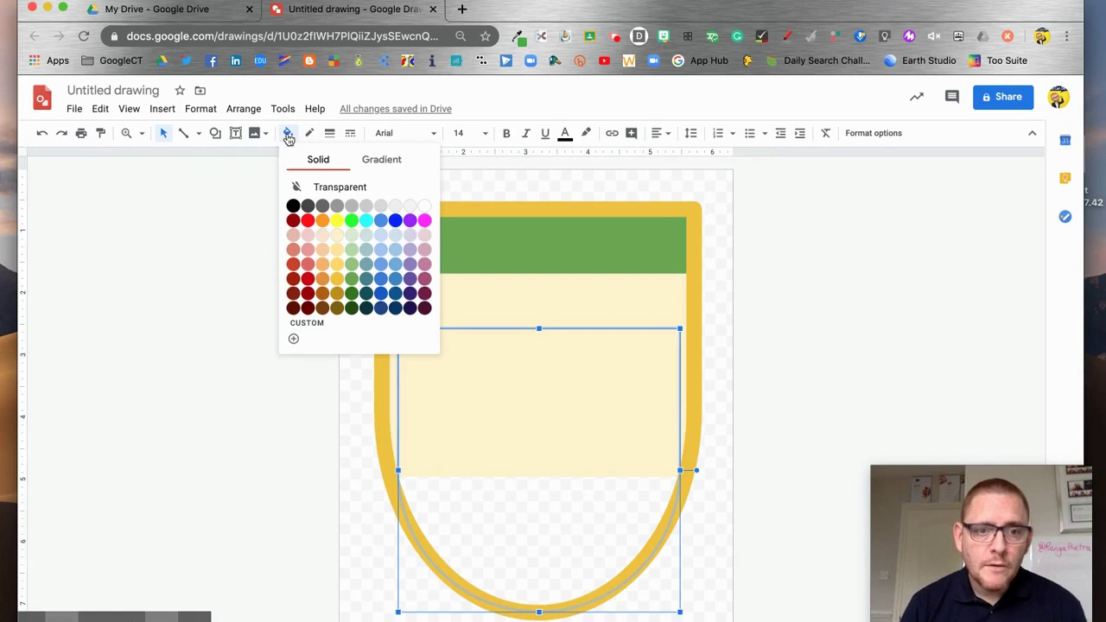
pyautogui.click(351, 279)
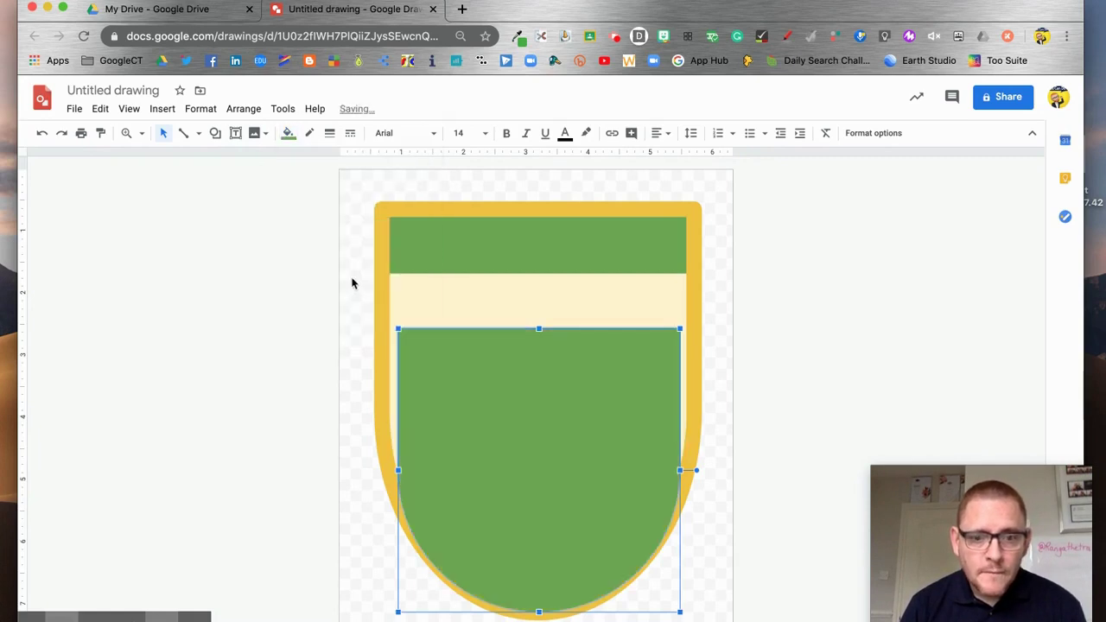
pyautogui.rightClick(531, 389)
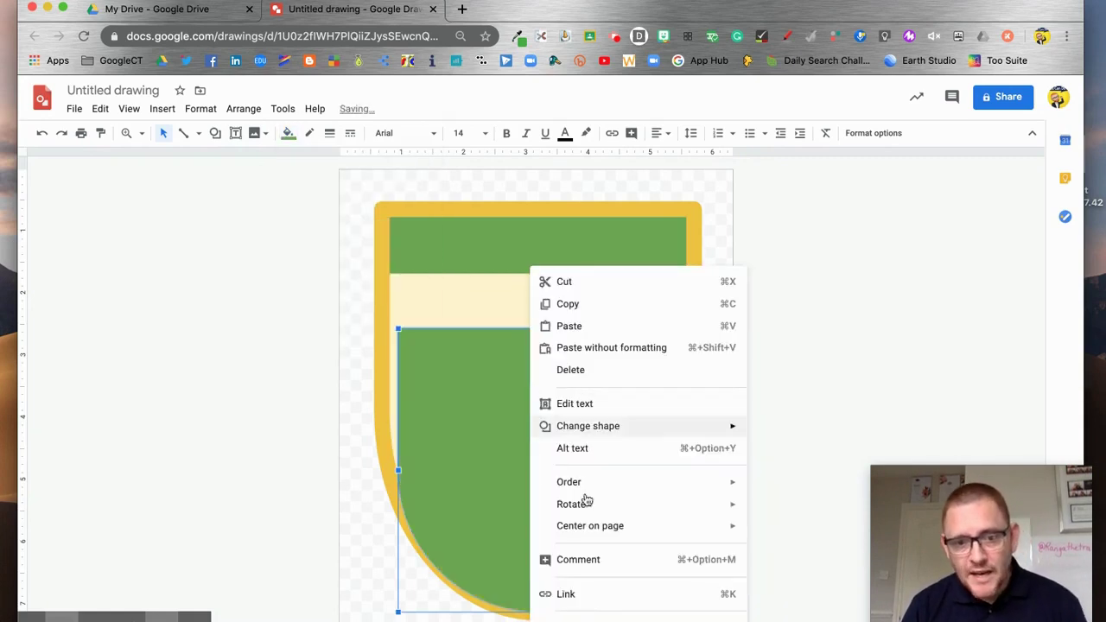
pyautogui.moveTo(632, 490)
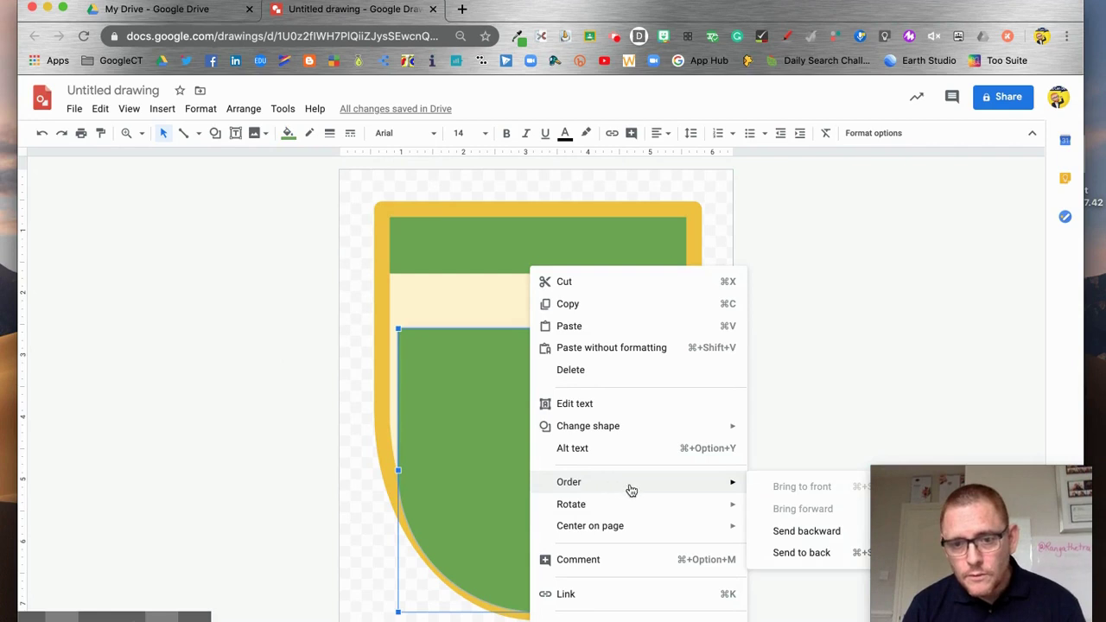
pyautogui.click(803, 533)
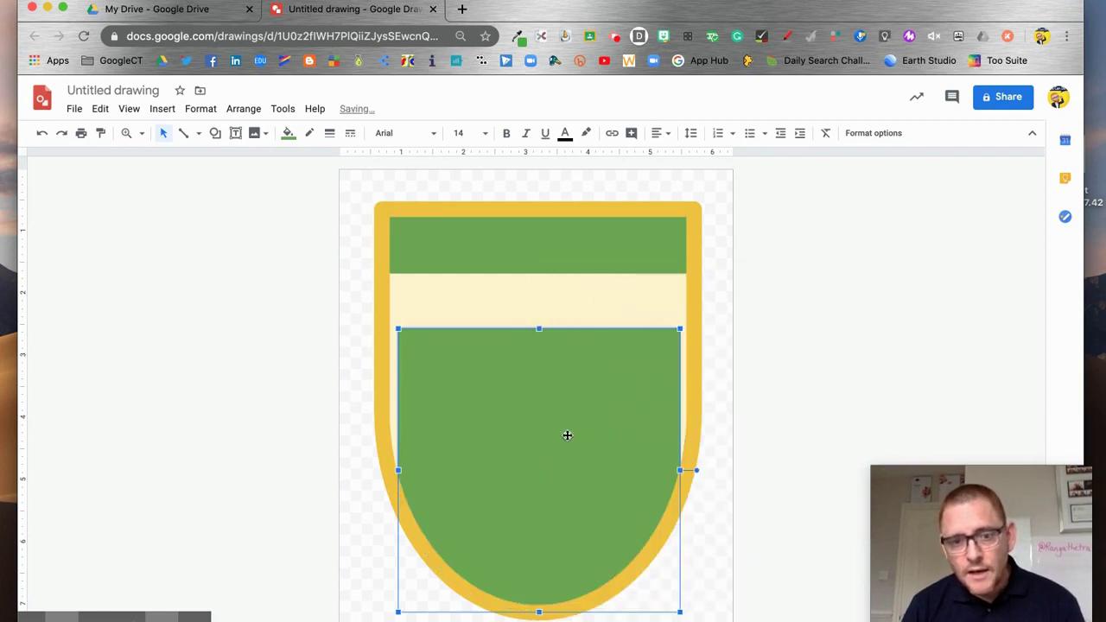
# Move the gold border back one layer and send the green shape to the back, behind the cream band.
pyautogui.rightClick(568, 444)
pyautogui.moveTo(768, 484)
pyautogui.click(819, 530)
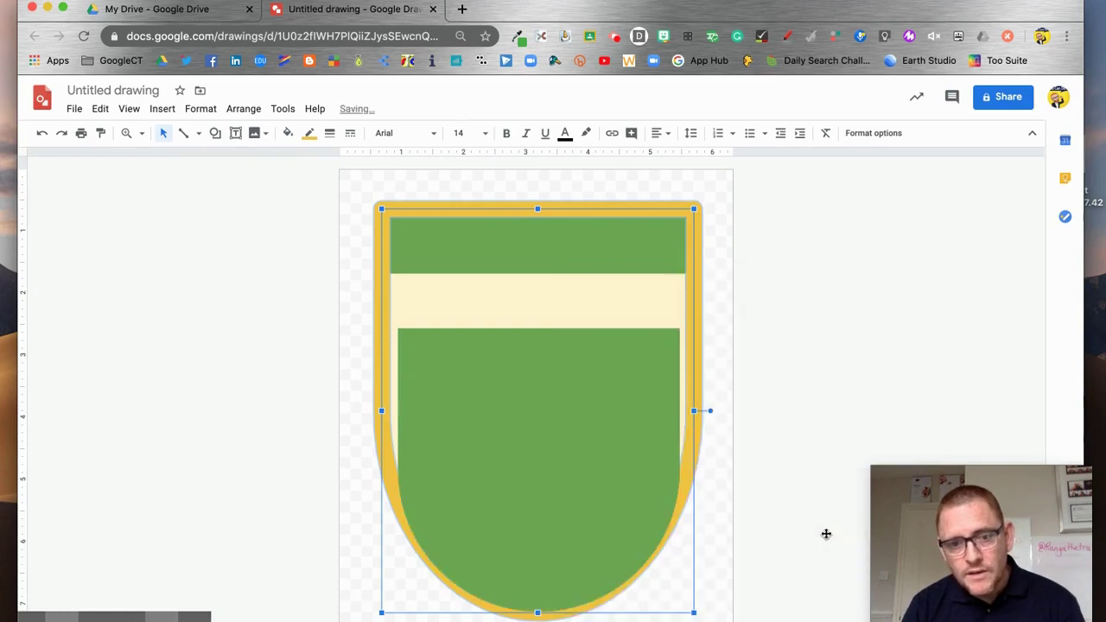
pyautogui.rightClick(523, 405)
pyautogui.moveTo(612, 481)
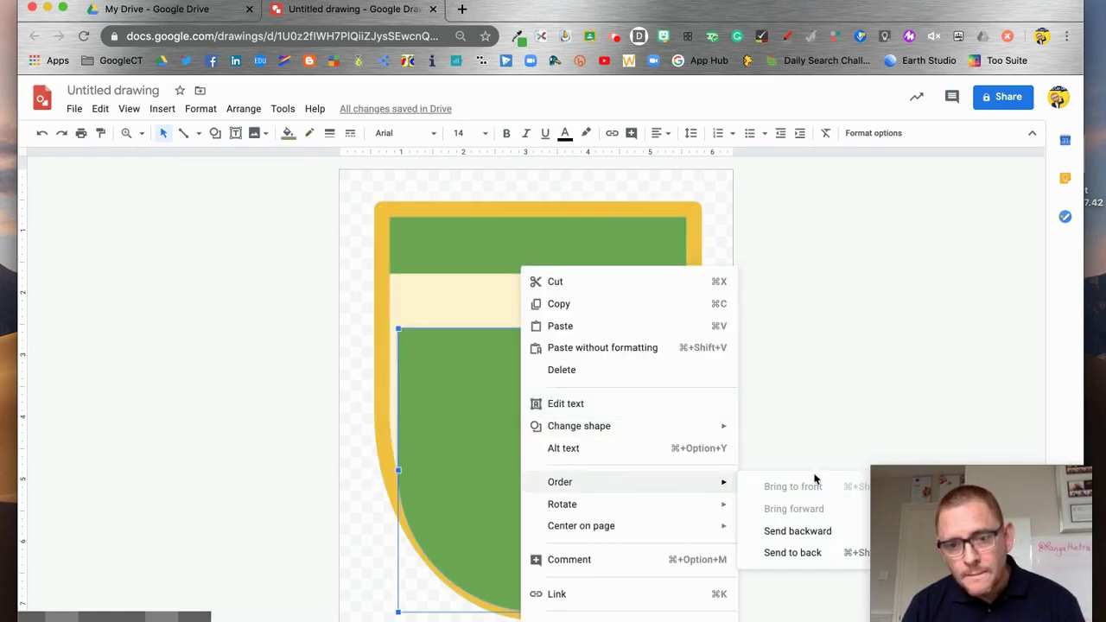
pyautogui.click(804, 553)
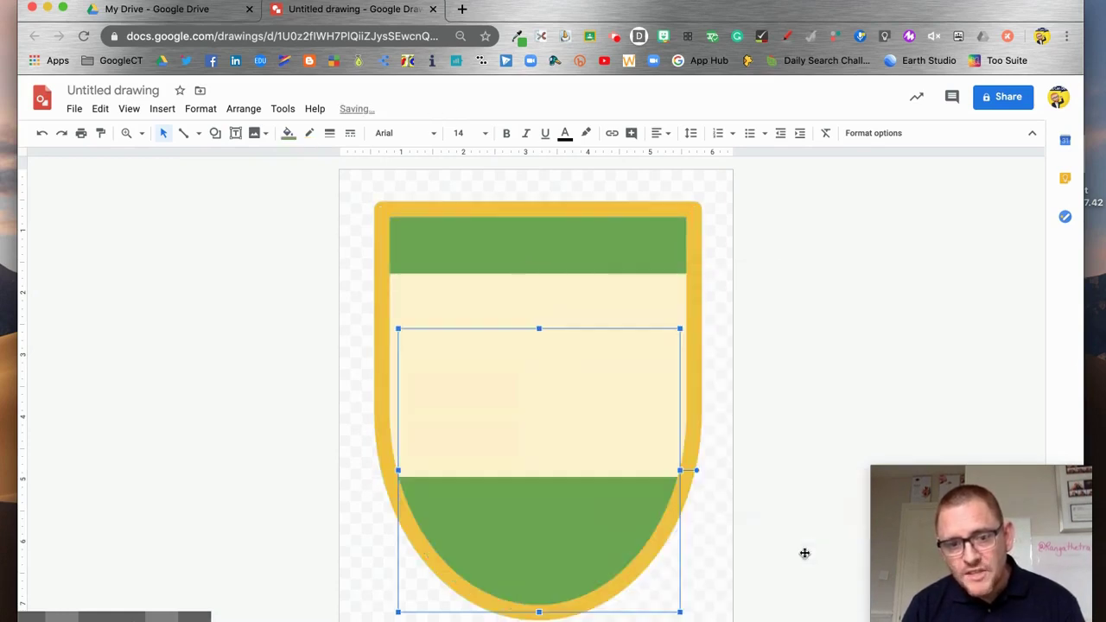
pyautogui.click(725, 466)
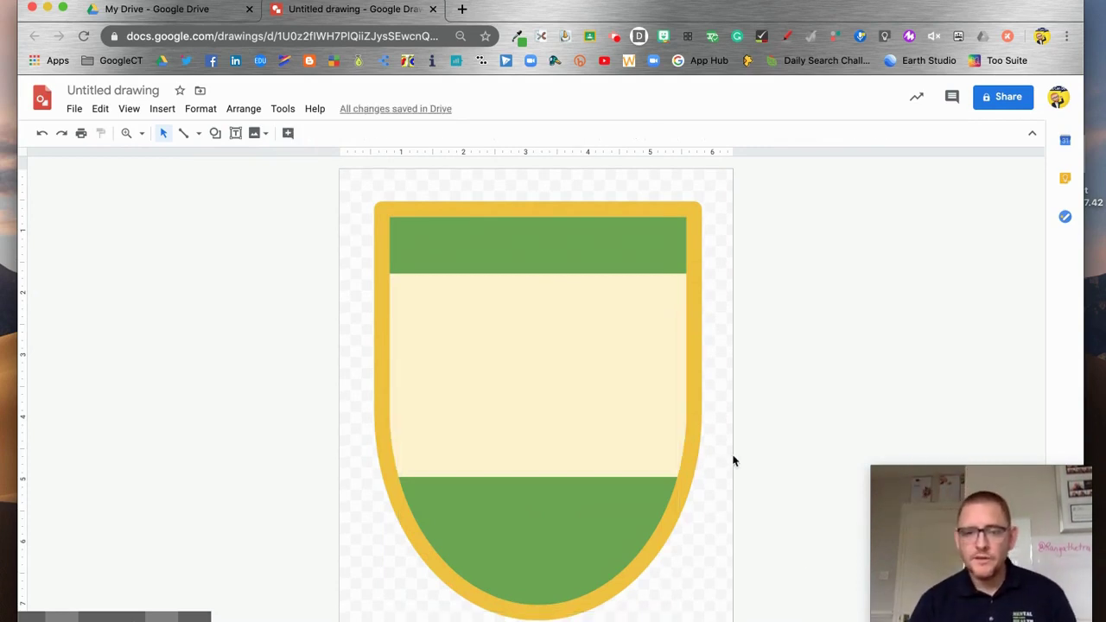
# Draw a small star at the left of the top green band with a grey border and gold fill.
pyautogui.click(216, 136)
pyautogui.moveTo(259, 163)
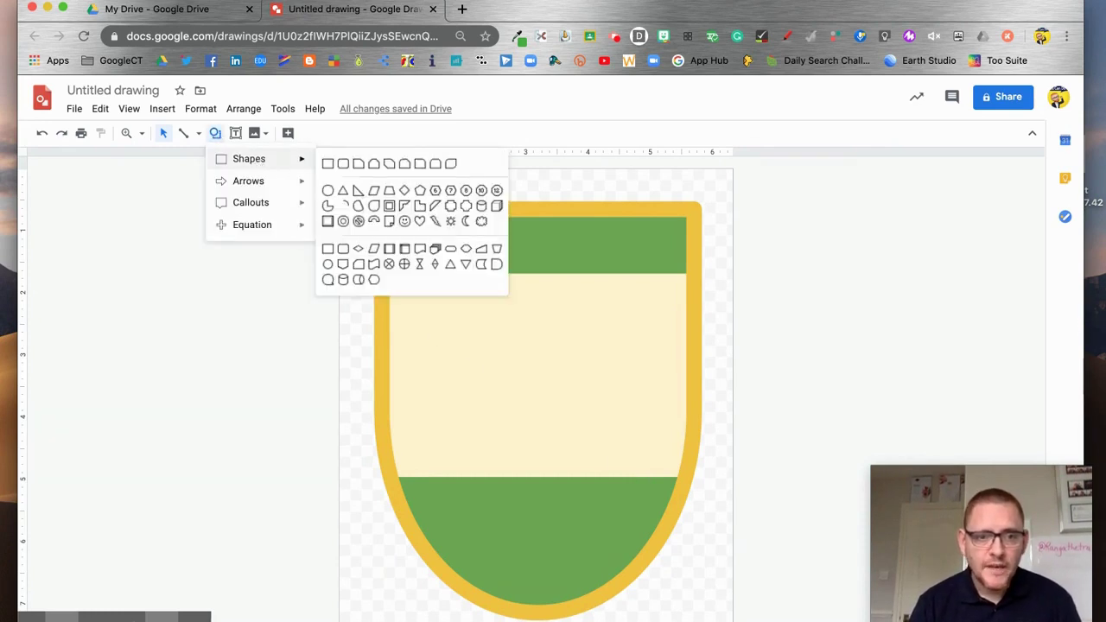
pyautogui.moveTo(259, 207)
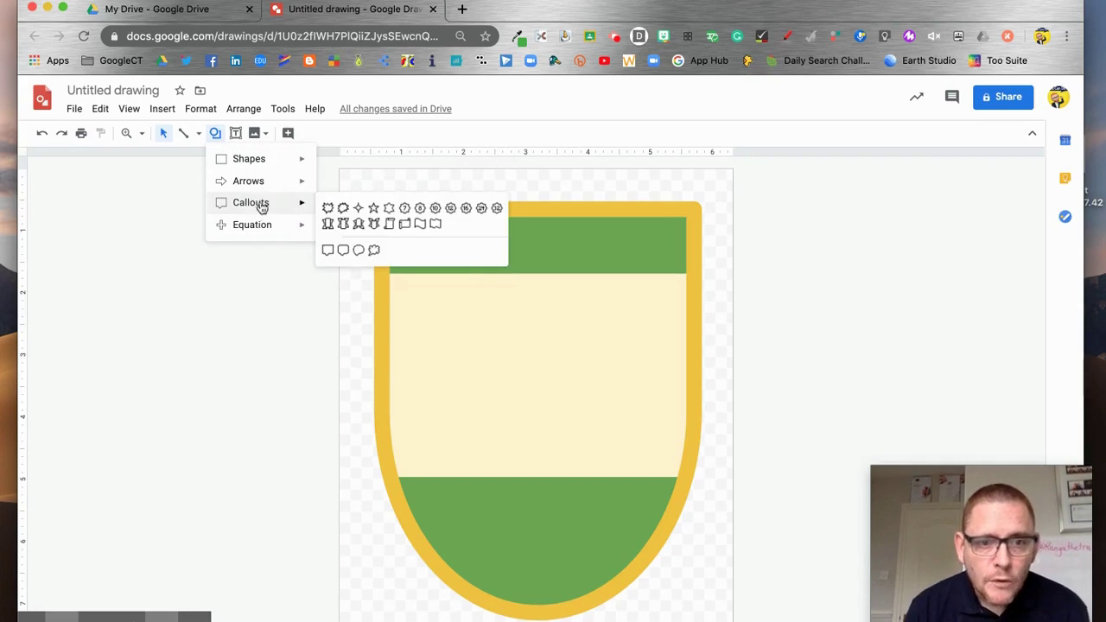
pyautogui.click(375, 211)
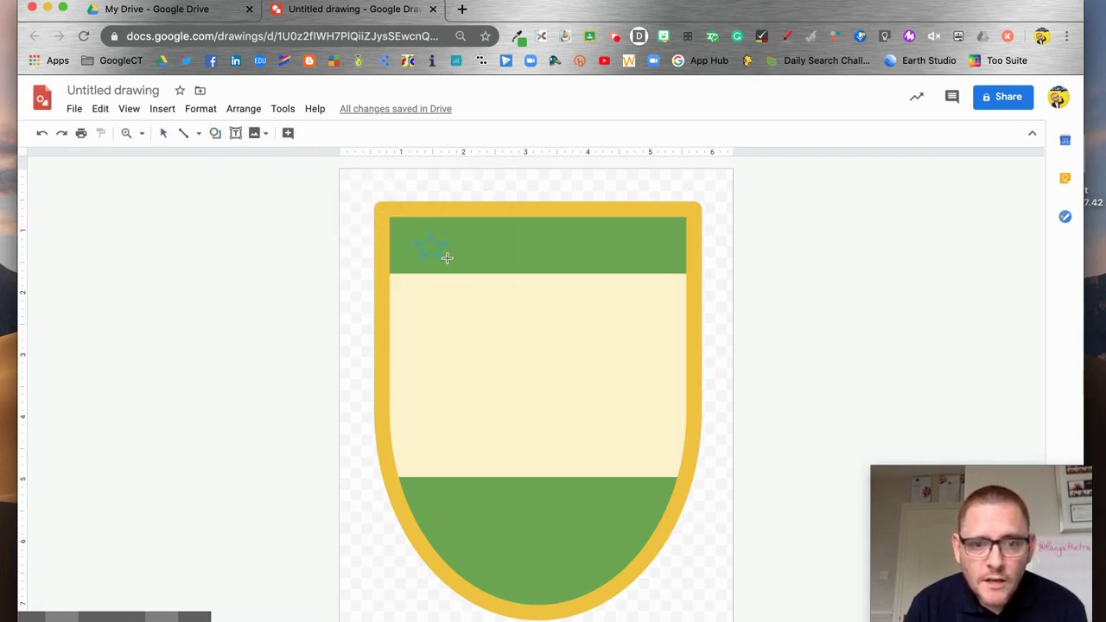
pyautogui.moveTo(436, 254); pyautogui.dragTo(444, 255)
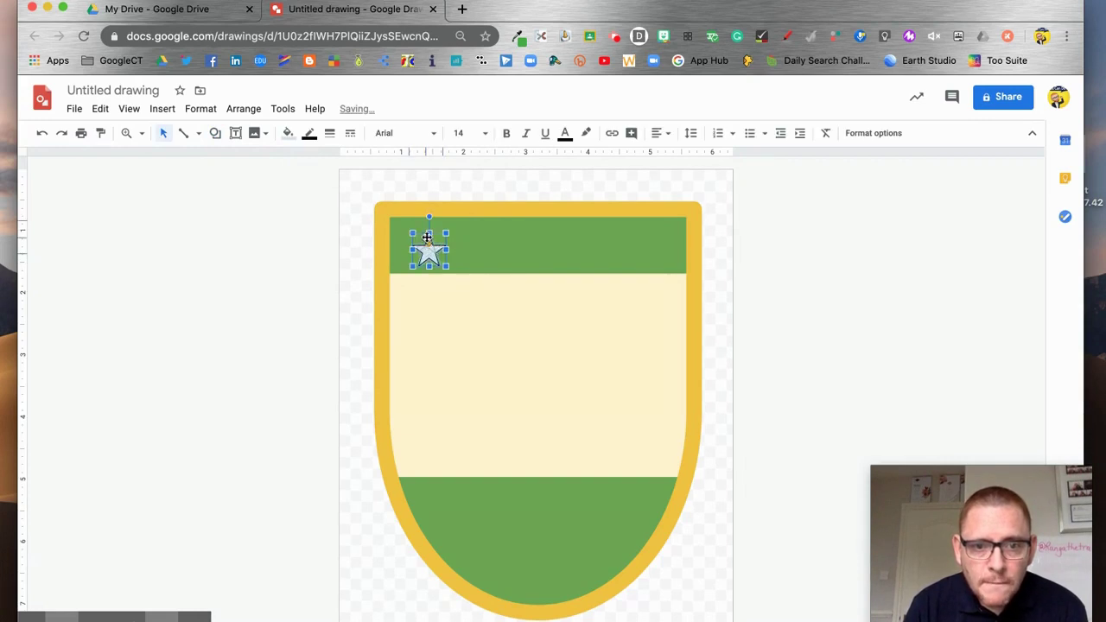
pyautogui.click(310, 134)
pyautogui.click(357, 179)
pyautogui.click(288, 134)
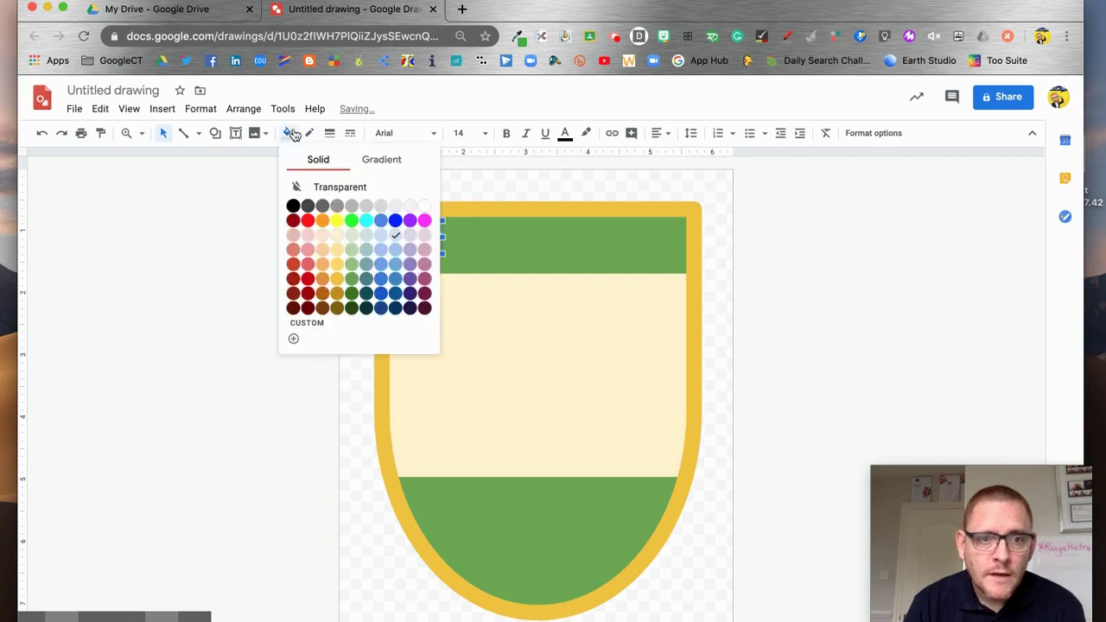
pyautogui.click(340, 283)
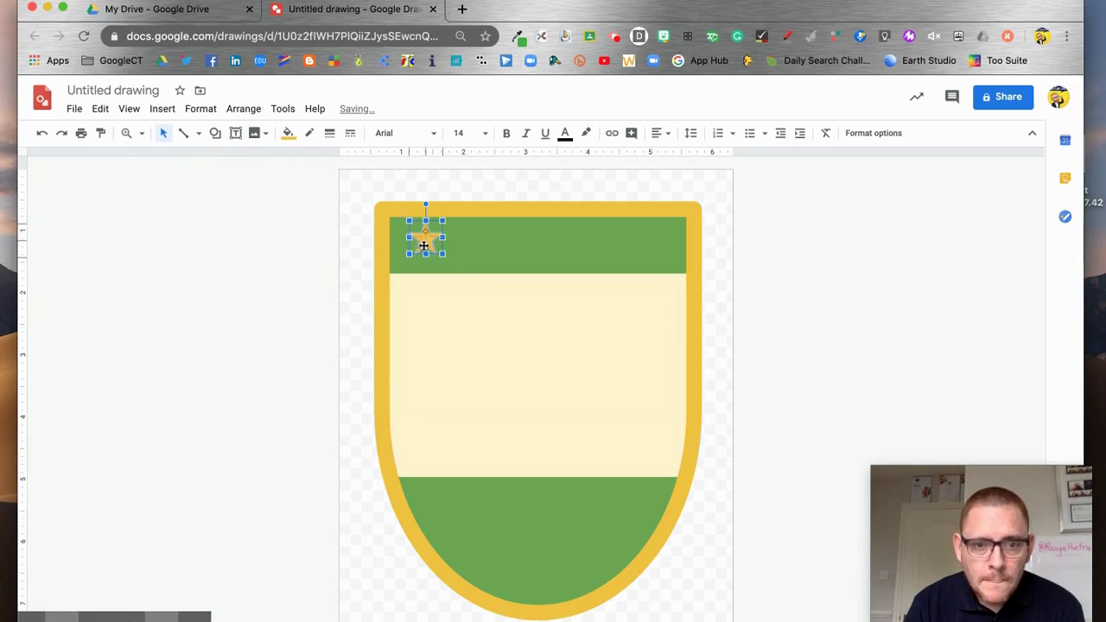
pyautogui.moveTo(424, 246); pyautogui.dragTo(424, 250)
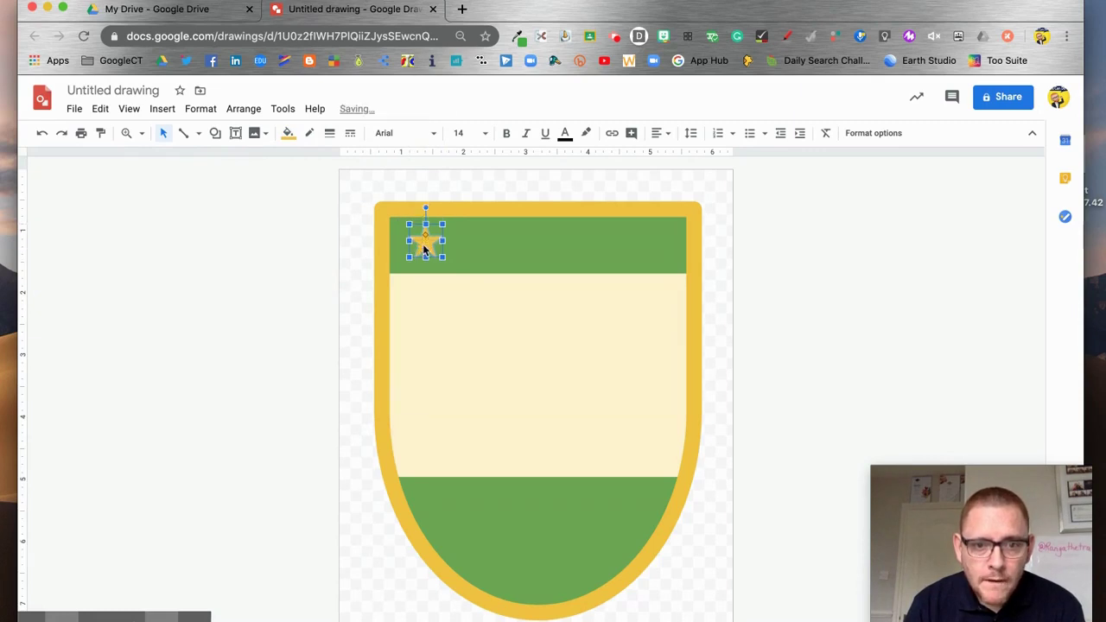
# Give the star a drop shadow at 0% transparency.
pyautogui.click(893, 134)
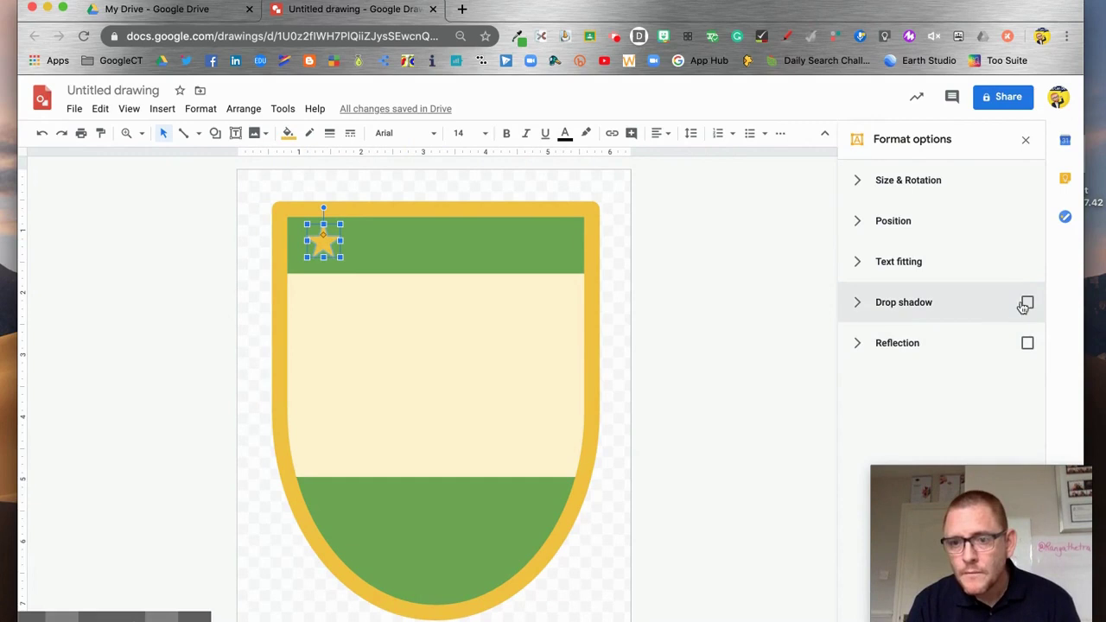
pyautogui.click(1027, 303)
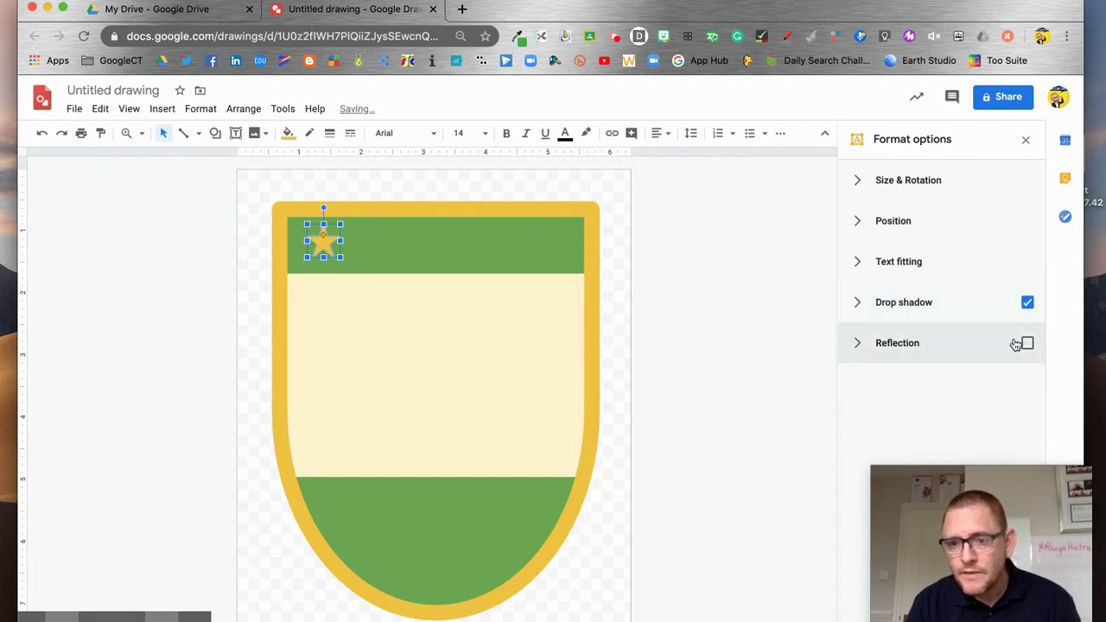
pyautogui.click(858, 305)
pyautogui.moveTo(946, 376); pyautogui.dragTo(851, 376)
pyautogui.moveTo(855, 439); pyautogui.dragTo(858, 440)
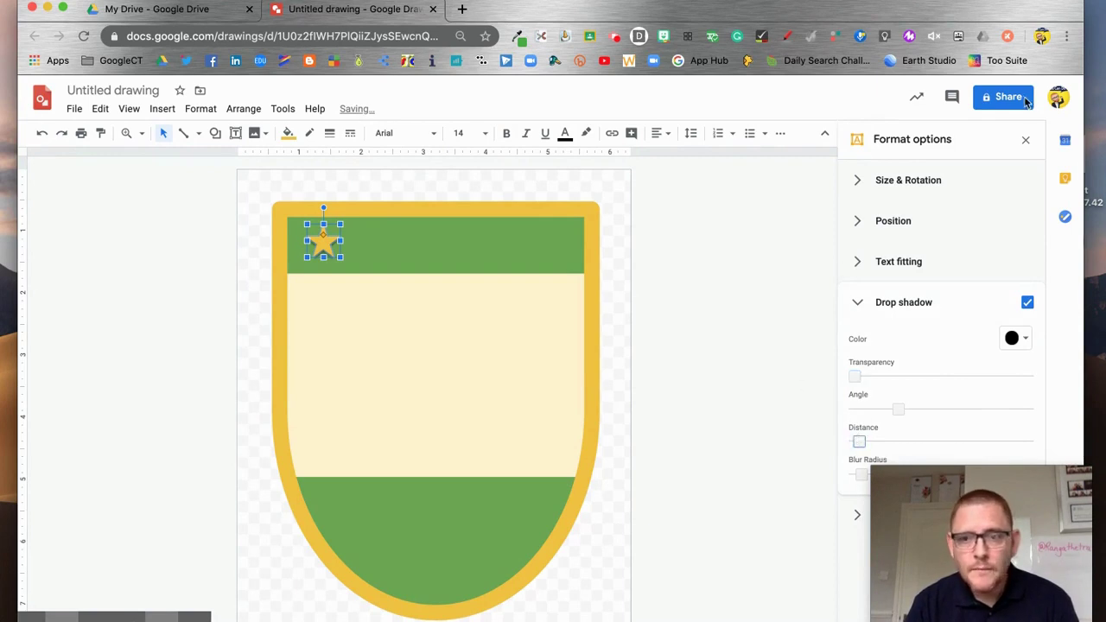
pyautogui.click(1026, 139)
# Duplicate the star with Ctrl+D and align the stars at the band's left, centre and right.
pyautogui.click(427, 242)
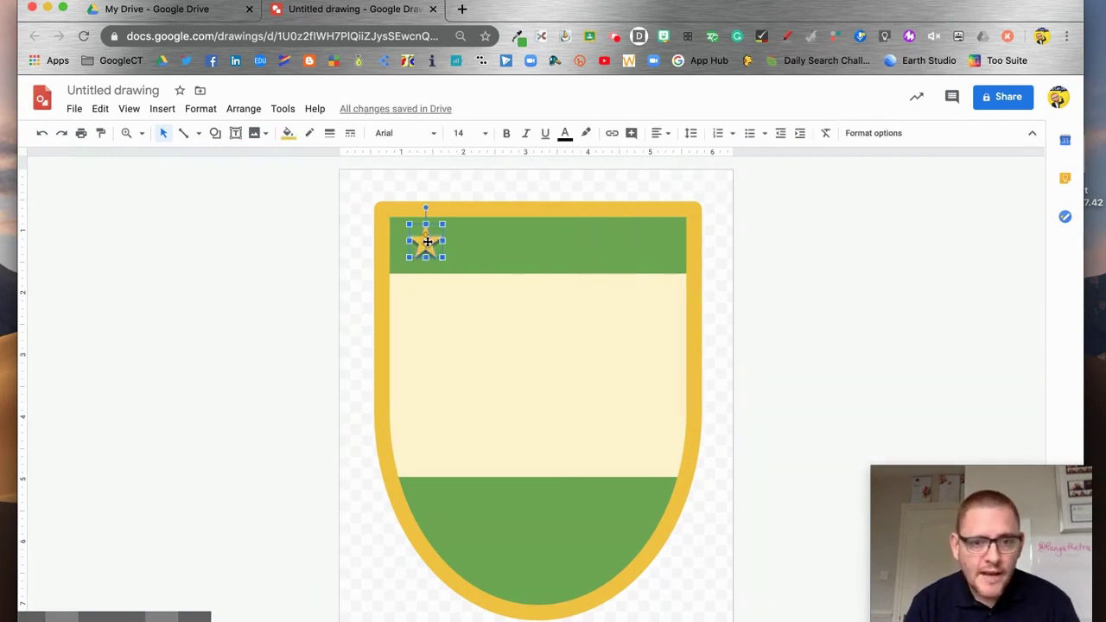
pyautogui.click(520, 247)
pyautogui.moveTo(425, 242); pyautogui.dragTo(649, 252)
pyautogui.hotkey('ctrl', 'd')
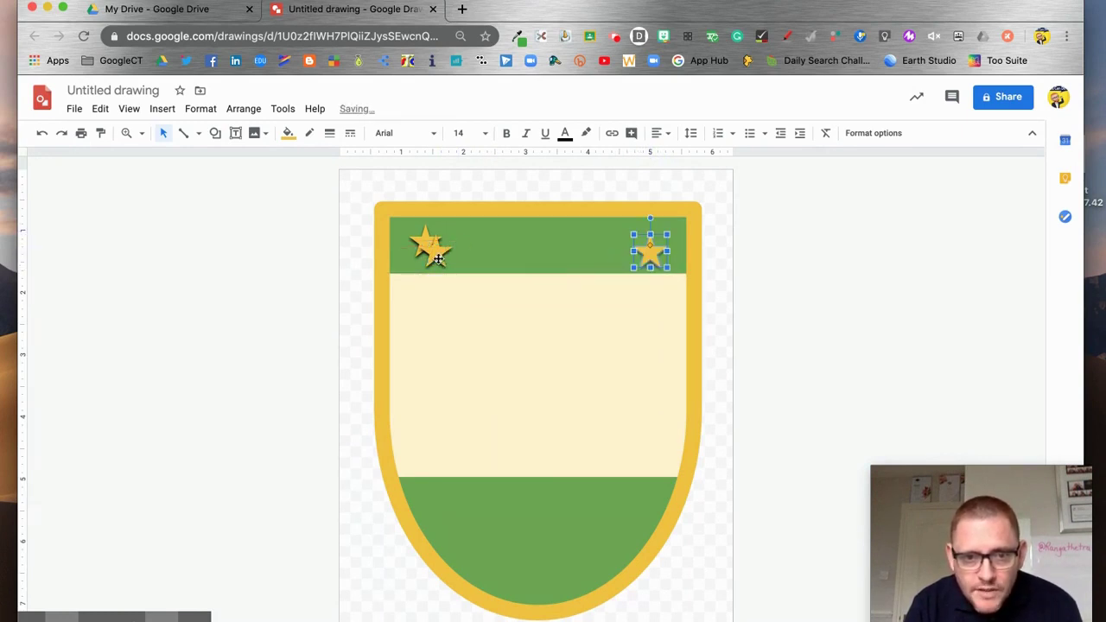
pyautogui.moveTo(439, 257); pyautogui.dragTo(544, 248)
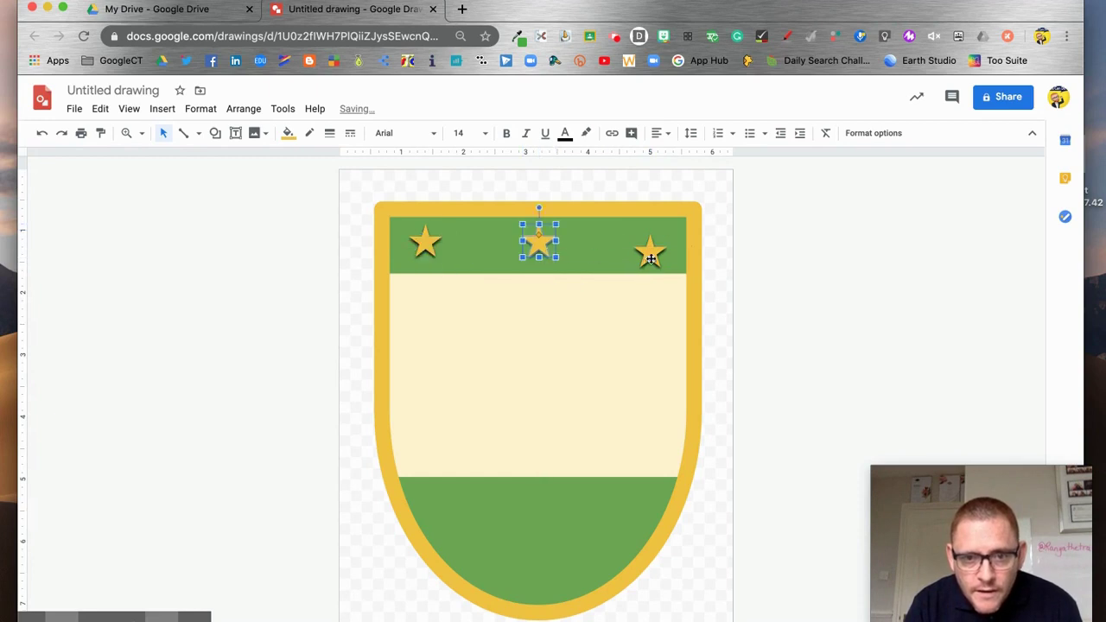
pyautogui.moveTo(651, 259)
pyautogui.mouseDown()
pyautogui.moveTo(643, 250)
pyautogui.moveTo(654, 246)
pyautogui.mouseUp()
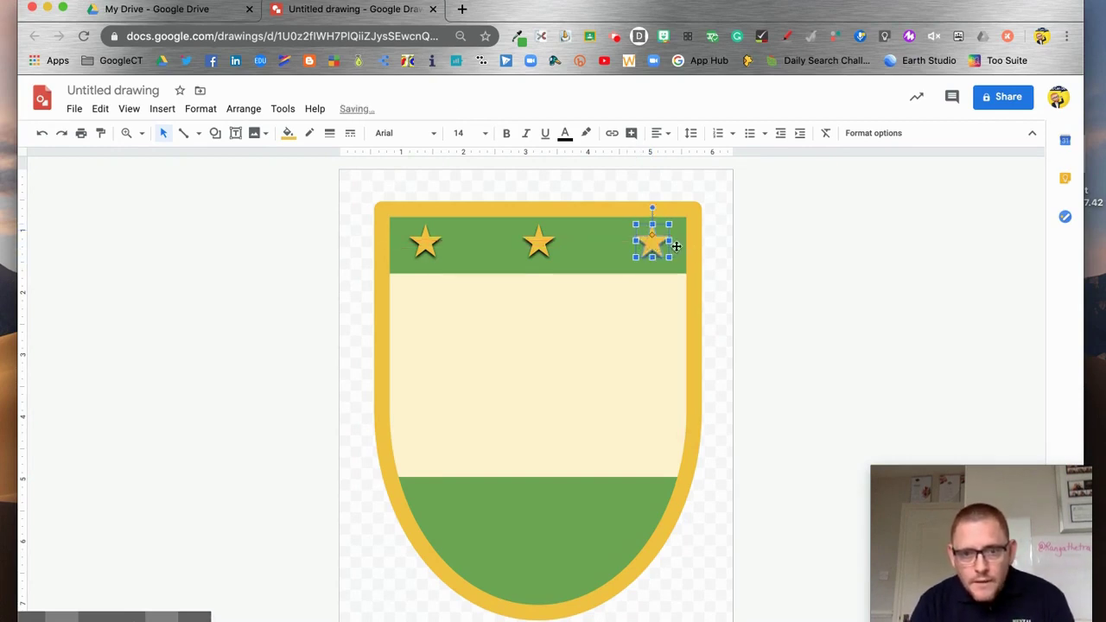
pyautogui.click(721, 260)
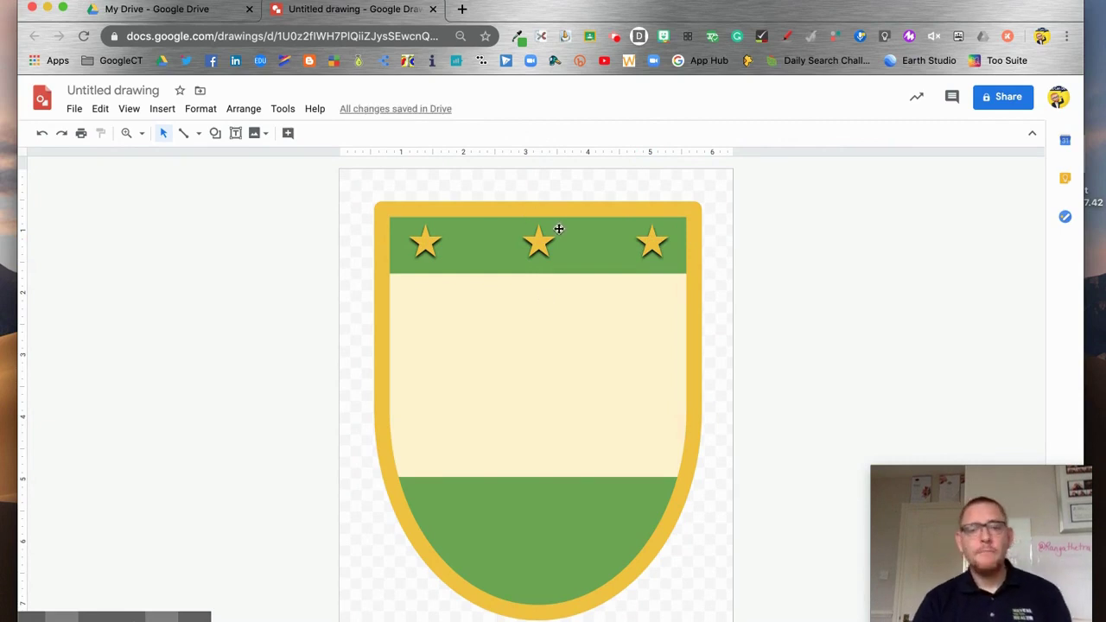
# Add centred 'Digital Superstar' text in bold Roboto 30 in the bottom green band.
pyautogui.click(235, 133)
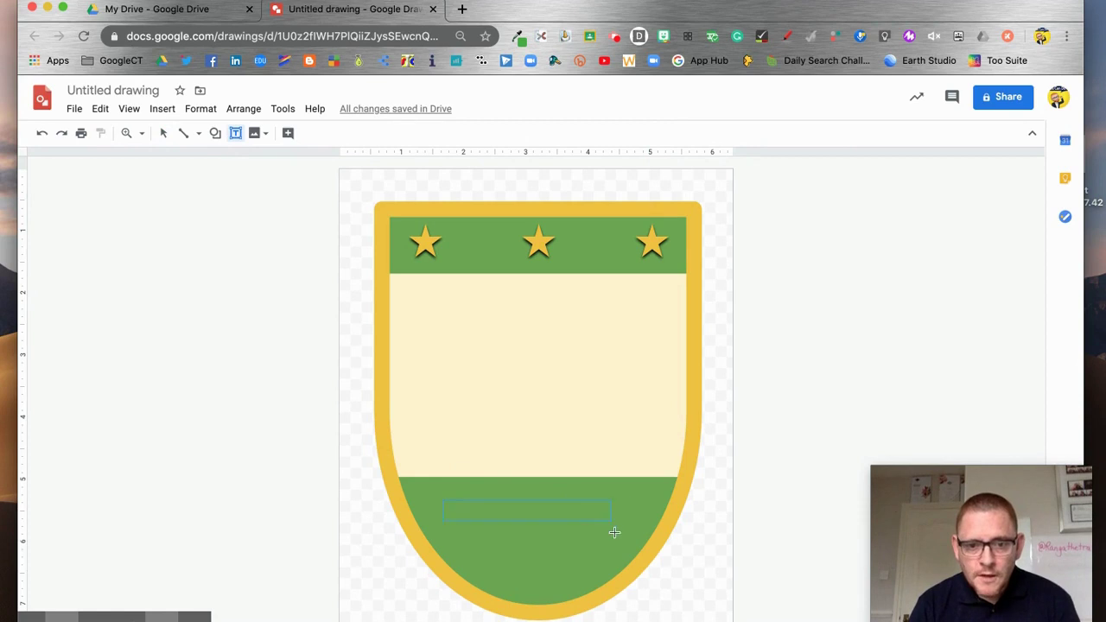
pyautogui.moveTo(626, 552); pyautogui.dragTo(626, 552)
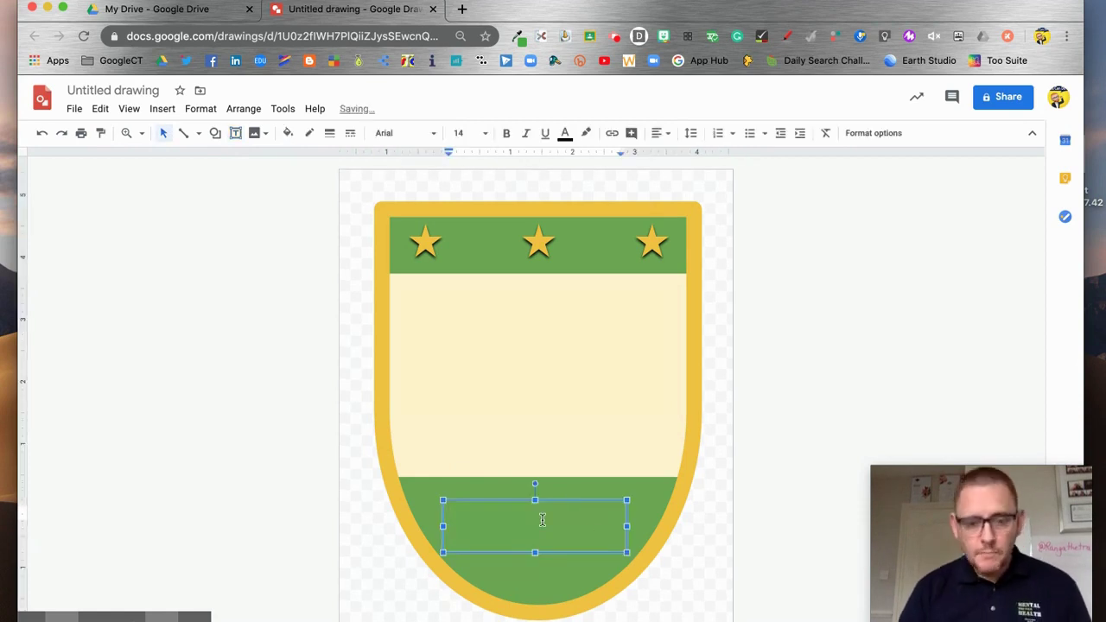
pyautogui.write('Digital')
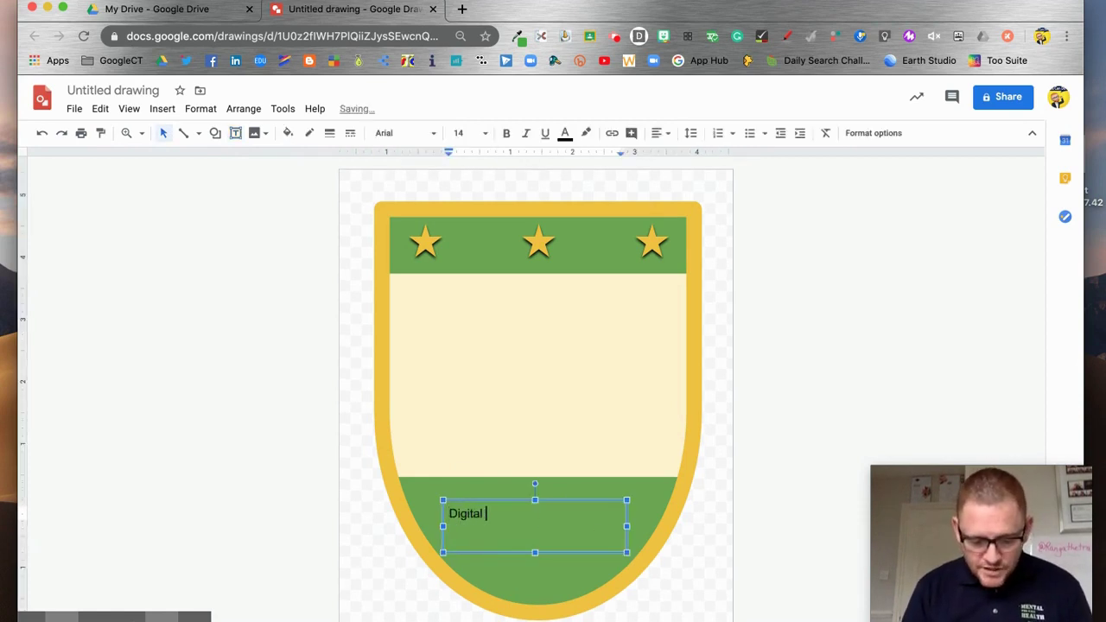
pyautogui.write(' Superstar')
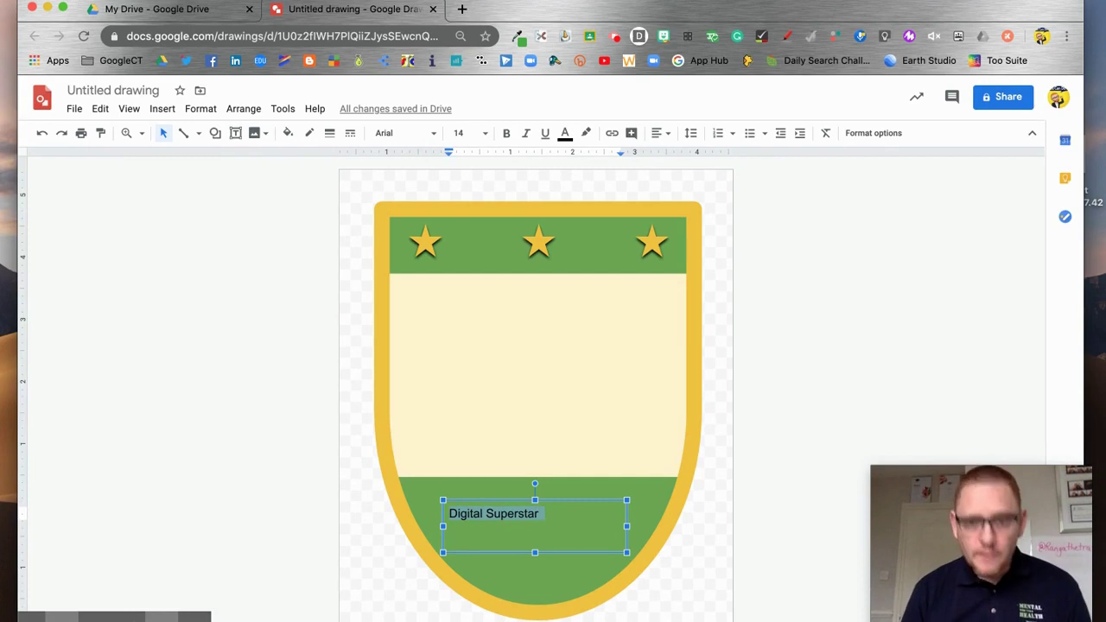
pyautogui.click(435, 134)
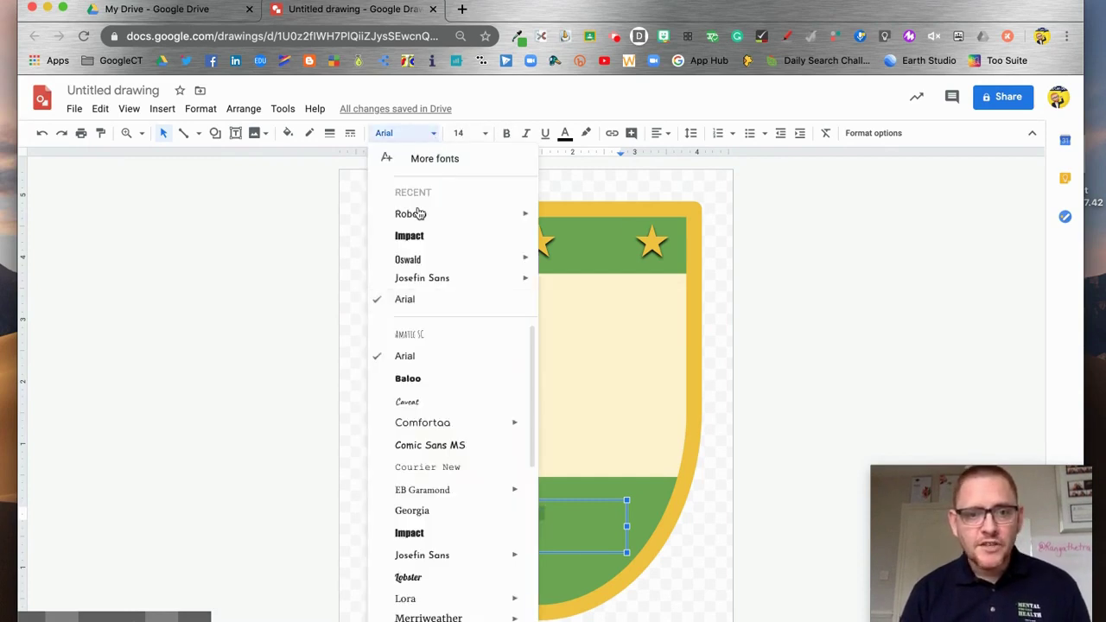
pyautogui.click(427, 219)
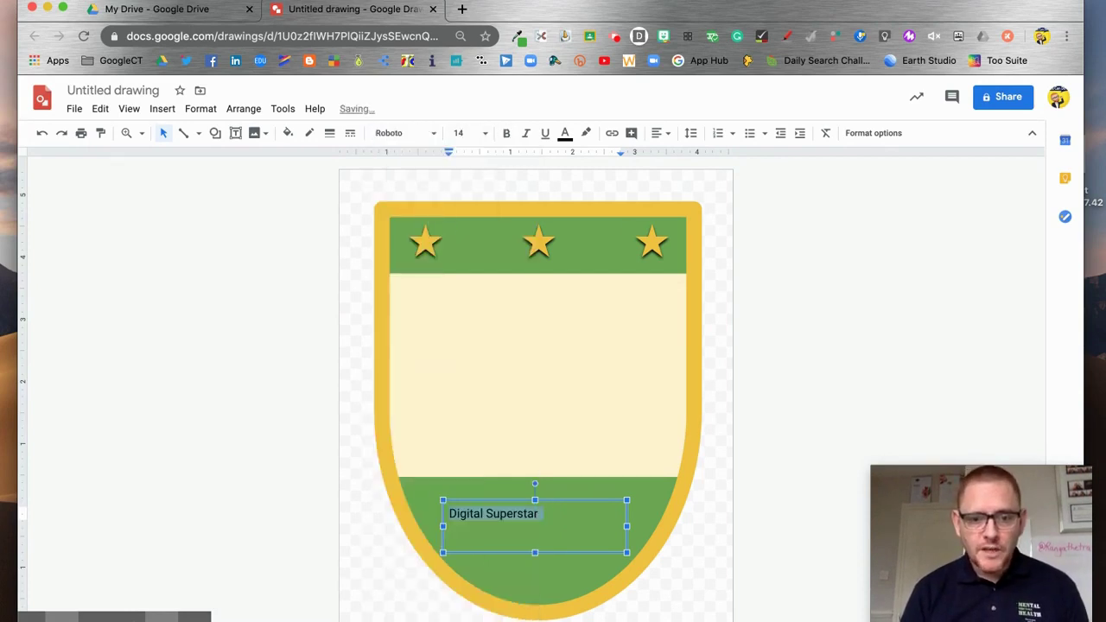
pyautogui.click(507, 135)
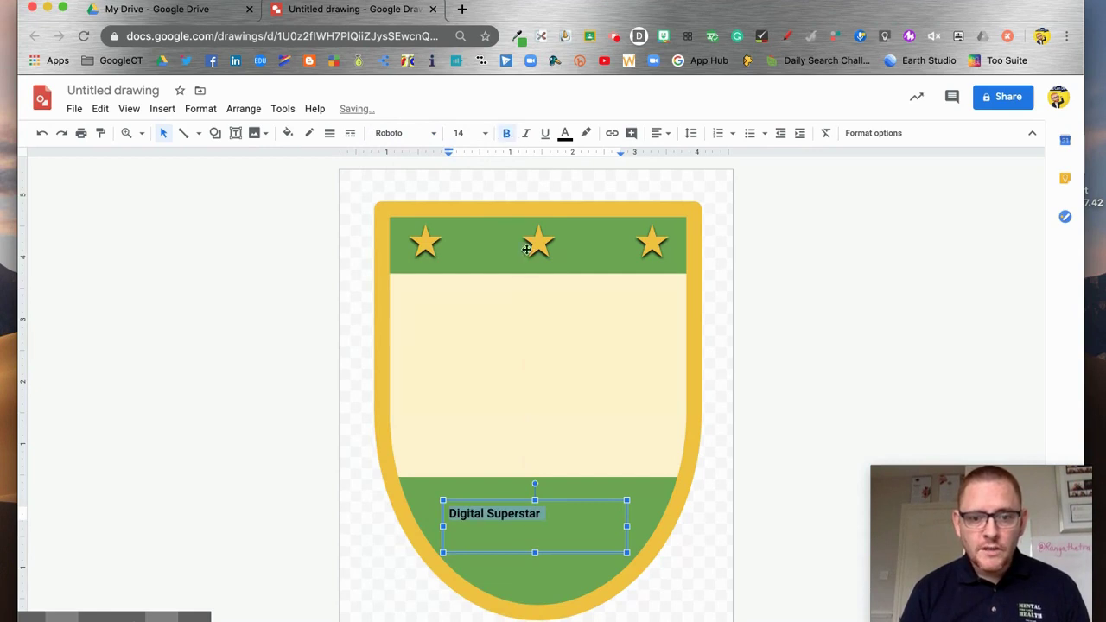
pyautogui.click(485, 134)
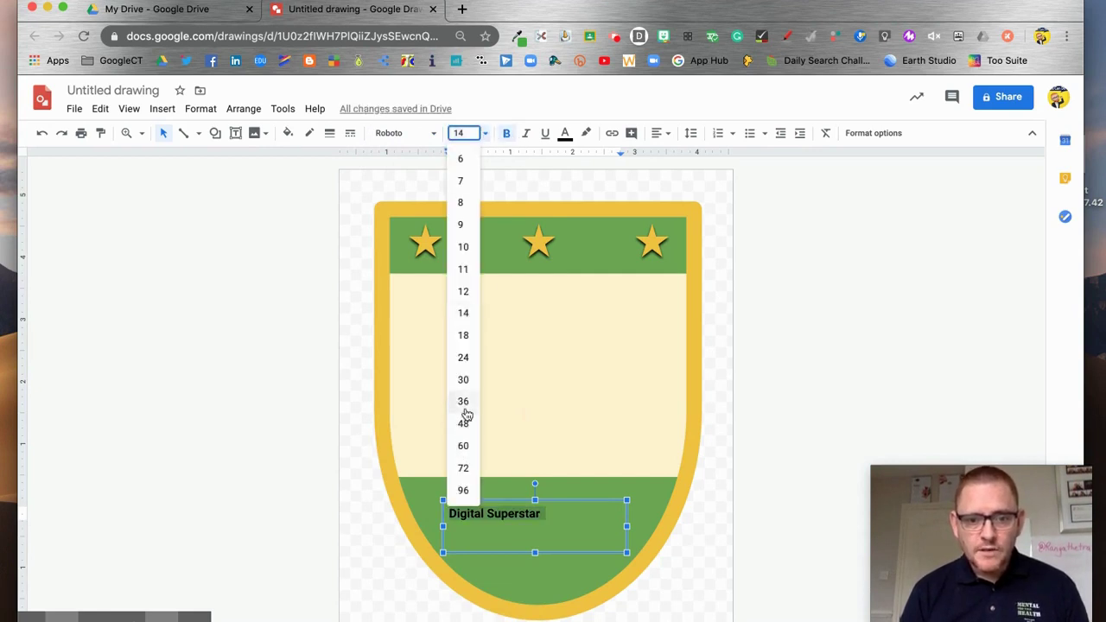
pyautogui.click(464, 381)
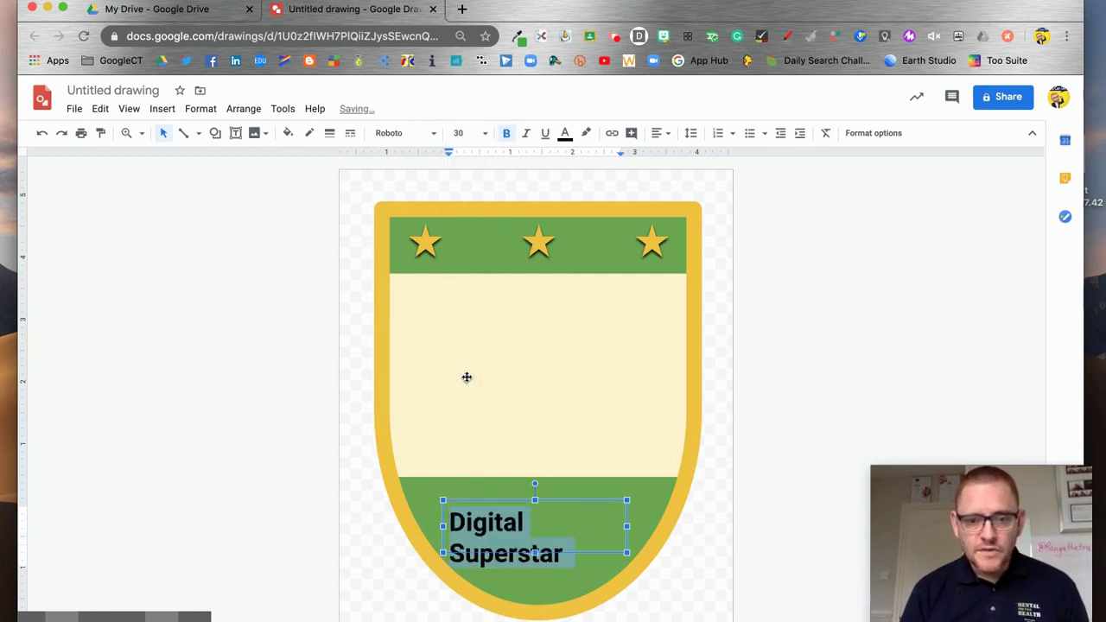
pyautogui.click(662, 133)
pyautogui.click(680, 161)
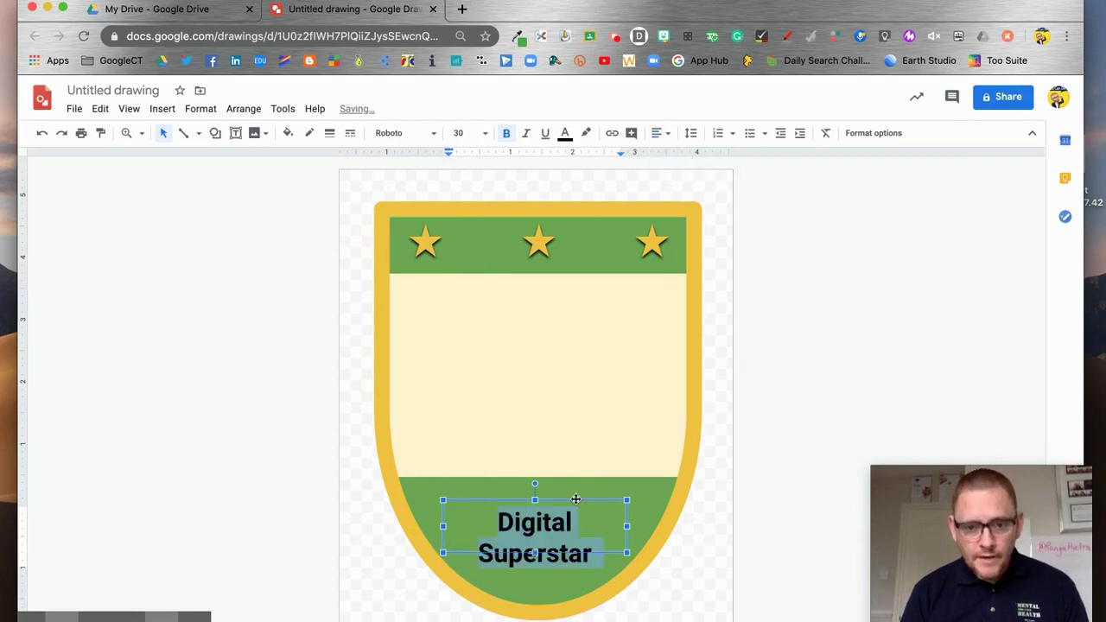
pyautogui.moveTo(574, 505); pyautogui.dragTo(574, 490)
# Colour the Digital Superstar text white, undoing an accidental cream box fill.
pyautogui.tripleClick(527, 537)
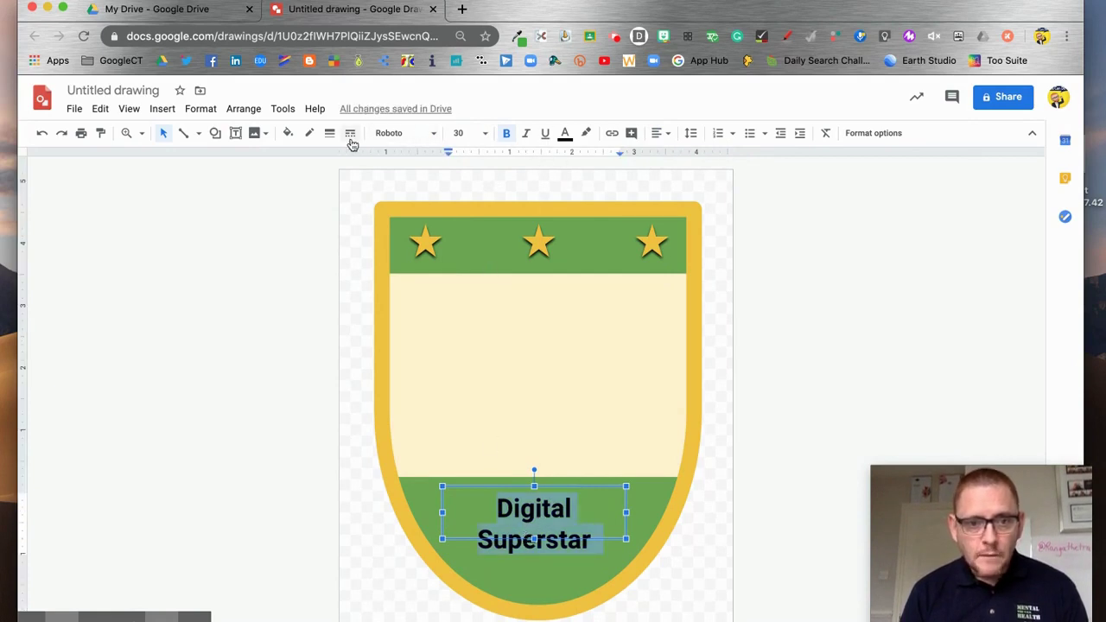
pyautogui.click(291, 135)
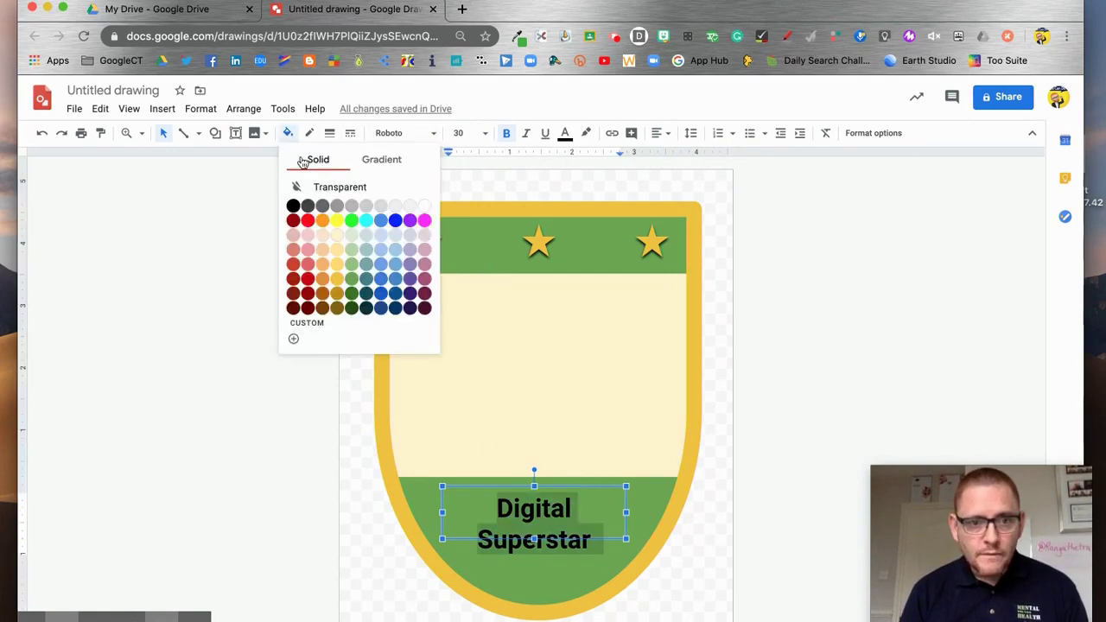
pyautogui.click(338, 236)
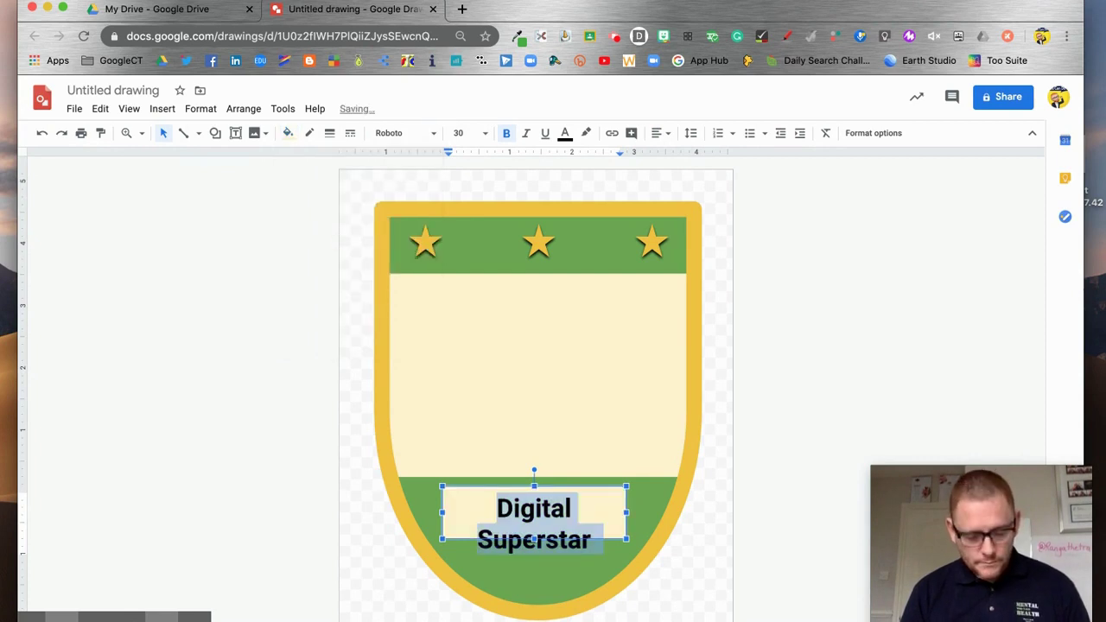
pyautogui.press('super+z')
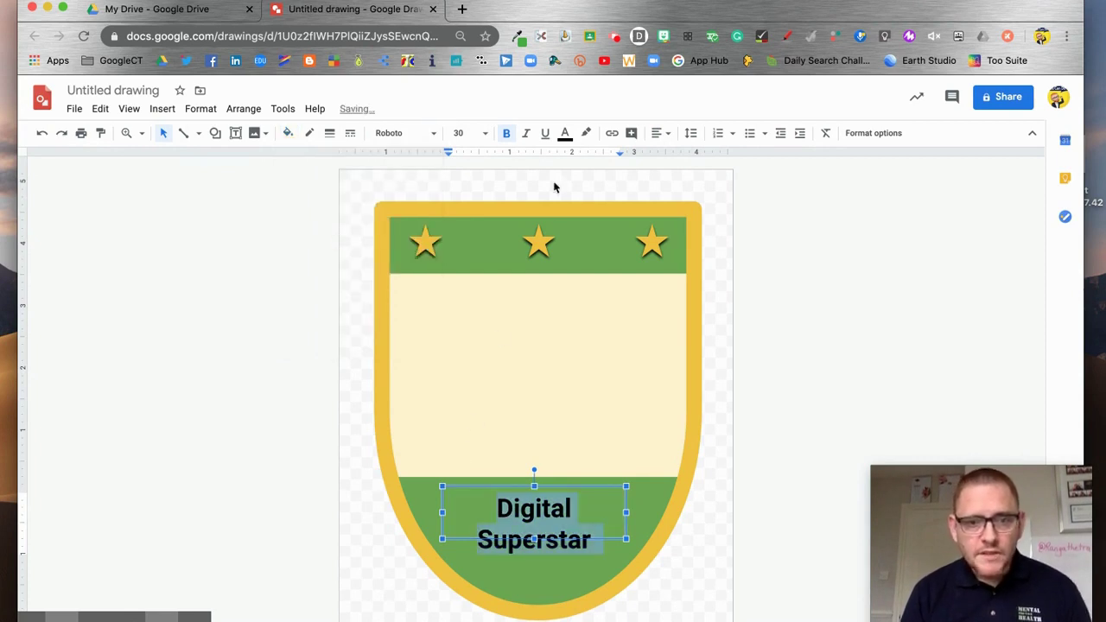
pyautogui.click(566, 134)
pyautogui.click(616, 190)
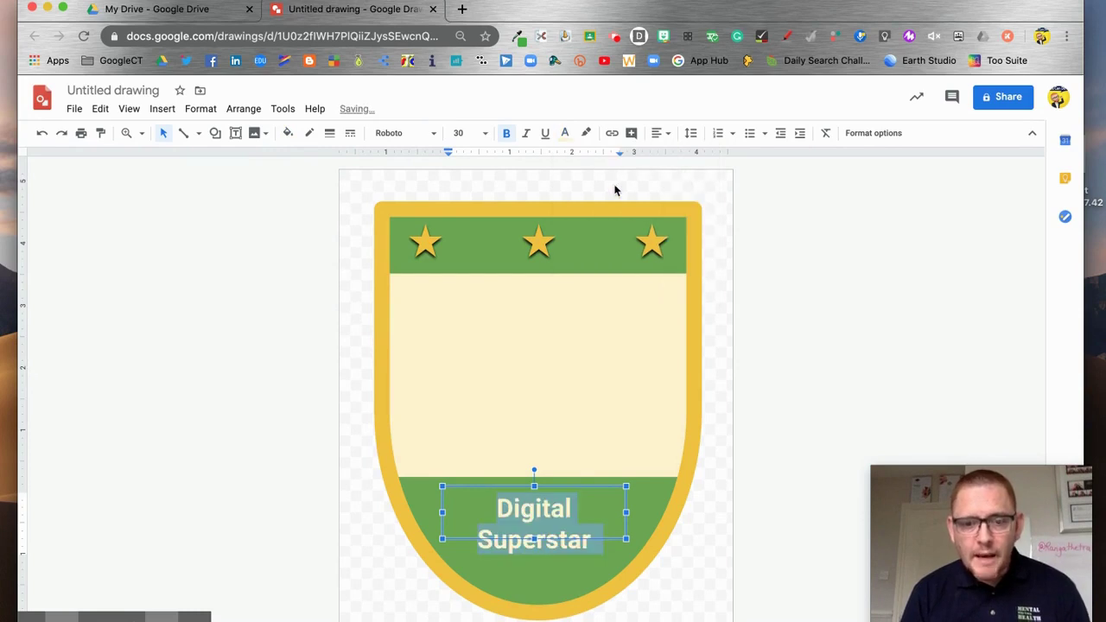
# Give the text a drop shadow at 0% transparency and close the formatting options.
pyautogui.click(871, 139)
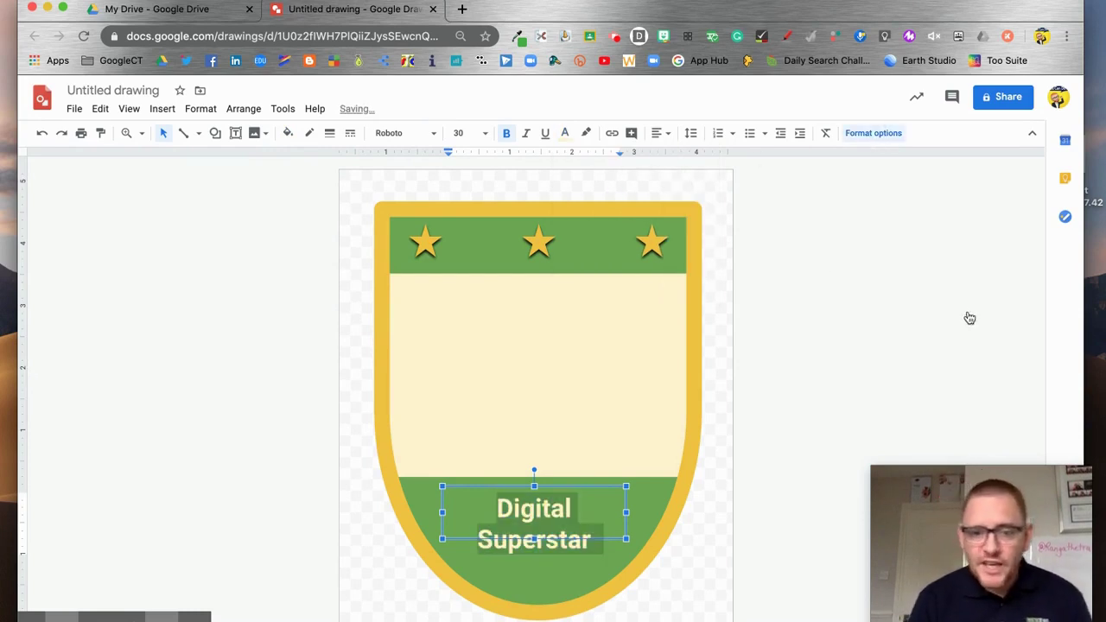
pyautogui.click(1028, 302)
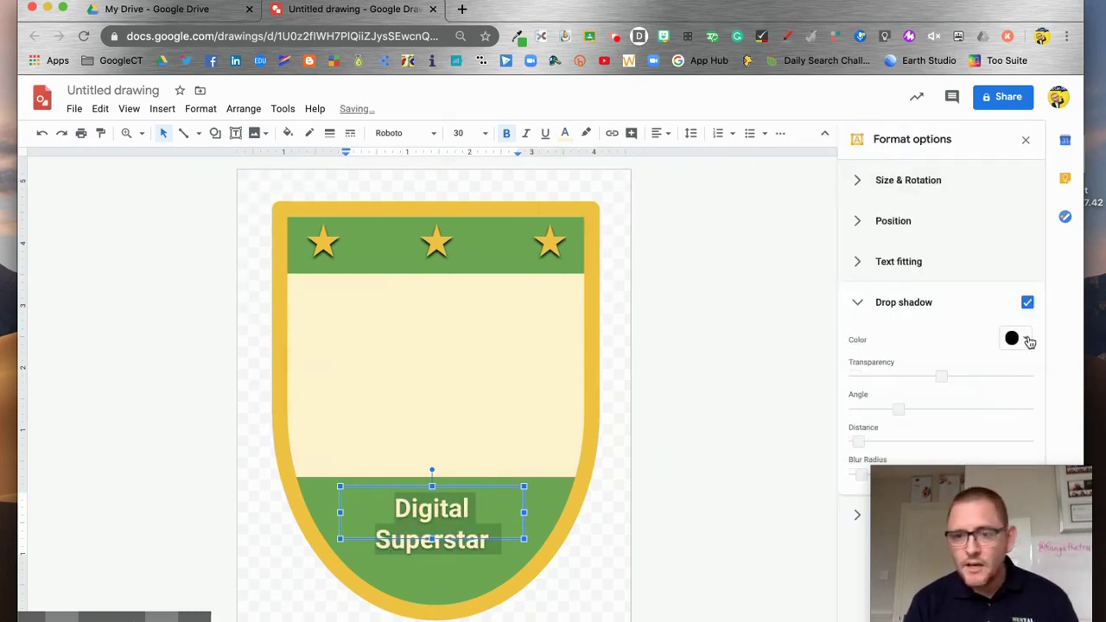
pyautogui.moveTo(941, 376); pyautogui.dragTo(856, 376)
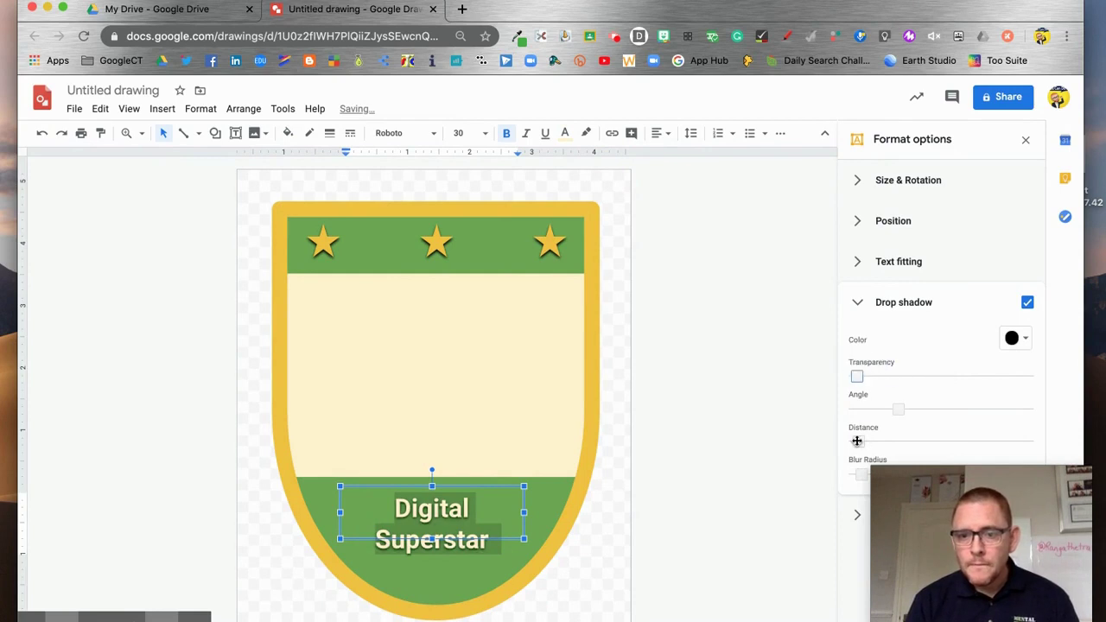
pyautogui.press('Escape')
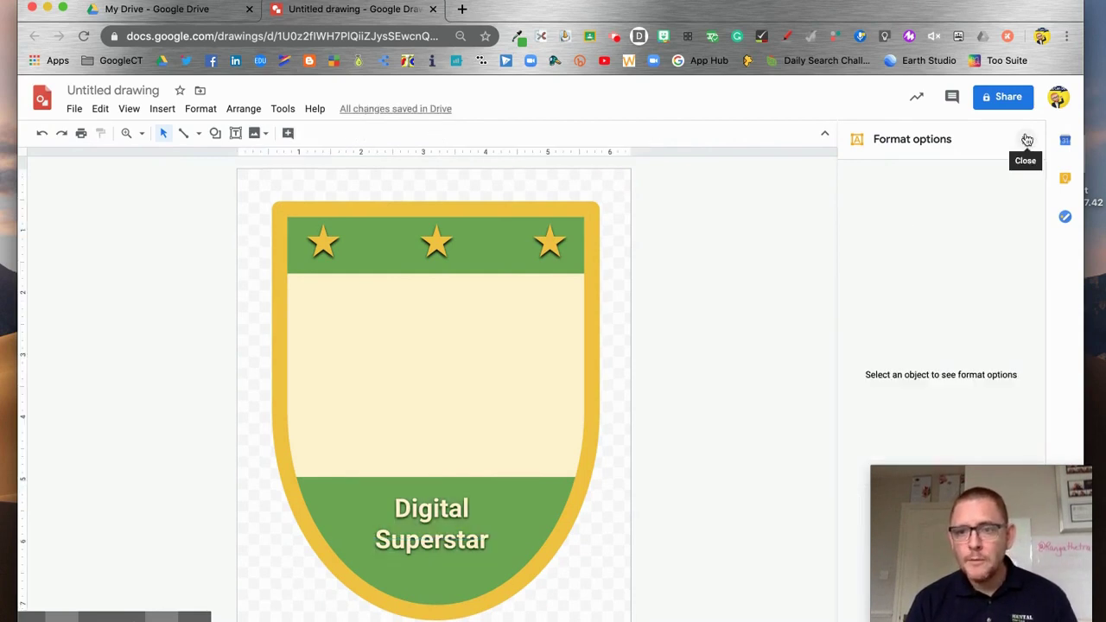
pyautogui.click(1025, 139)
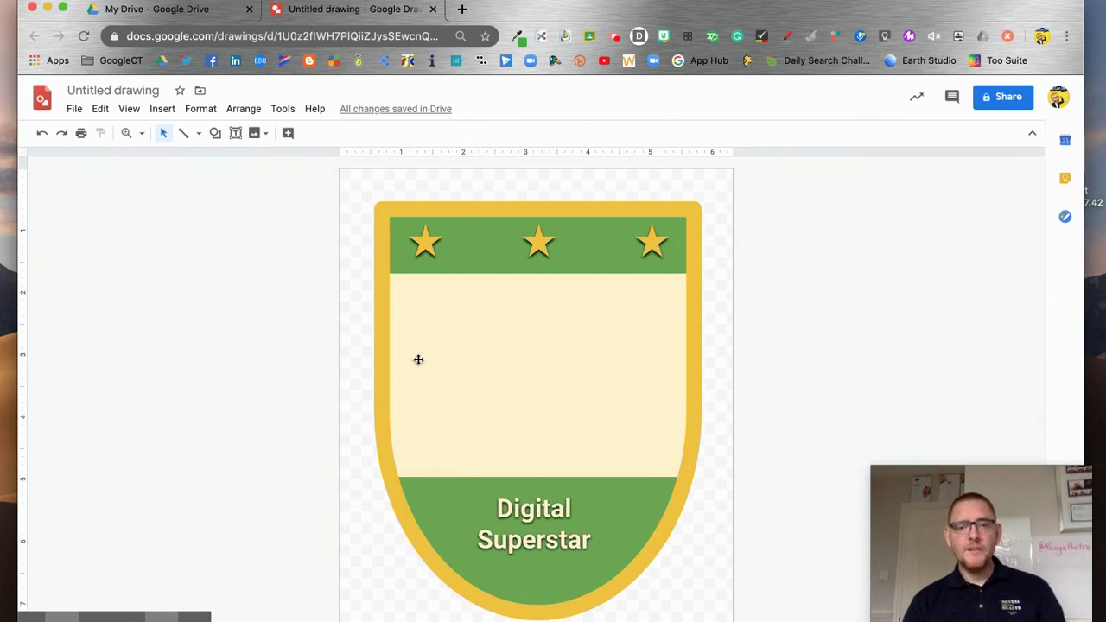
# In a new tab, search Google for 'logo digital citizenship'.
pyautogui.click(463, 11)
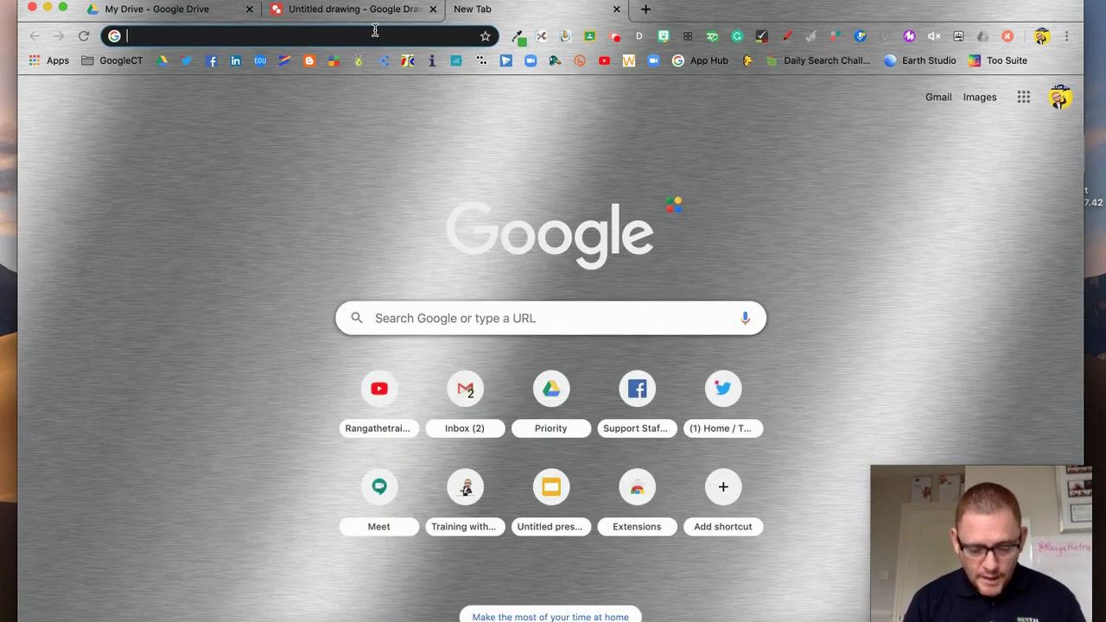
pyautogui.write('logo ')
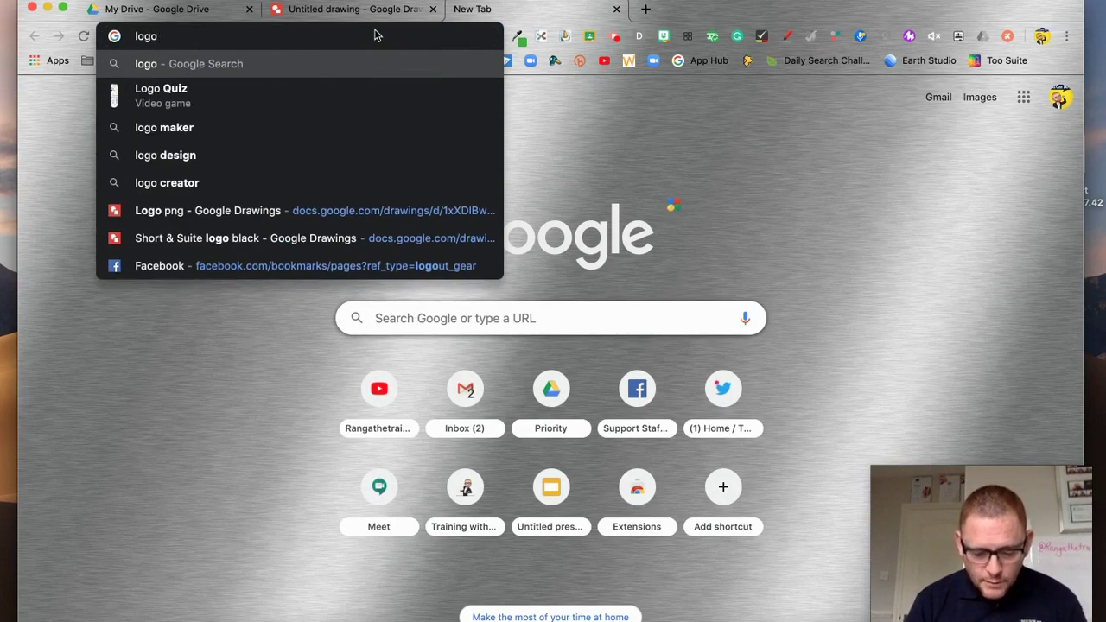
pyautogui.write('difital citis')
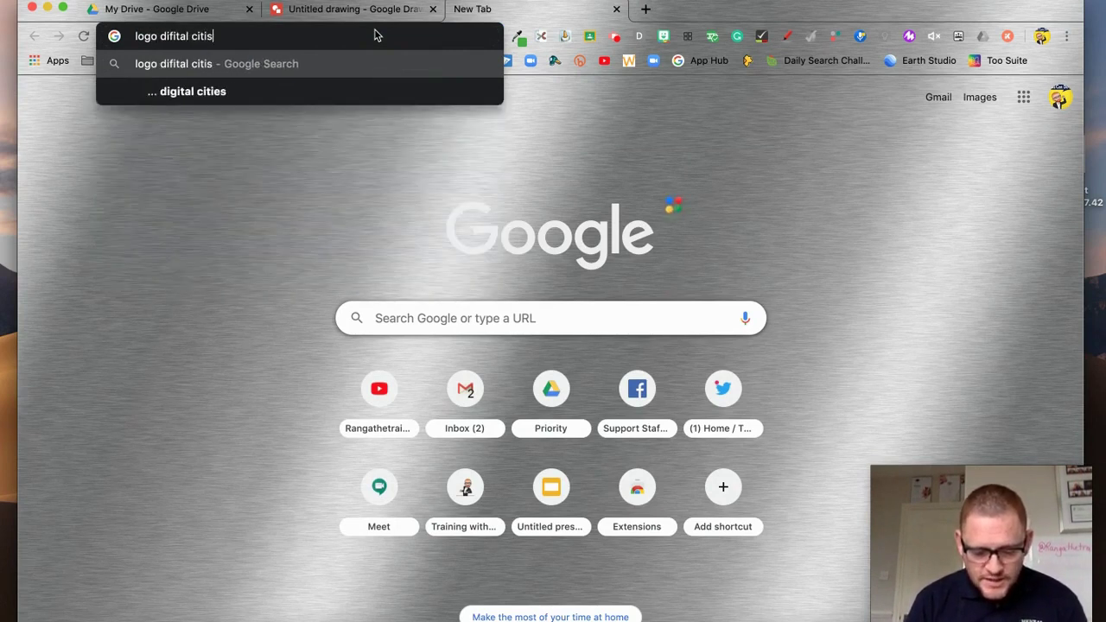
pyautogui.press('BackSpace')
pyautogui.write('zenship')
pyautogui.press('Return')
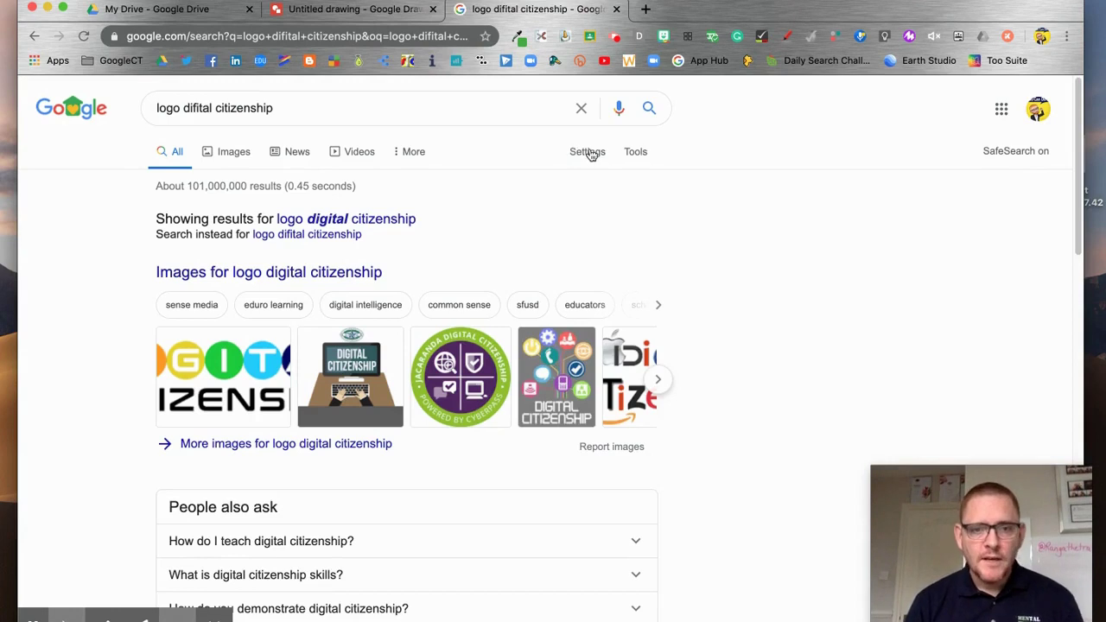
# Switch to Images results filtered by Color to Transparent backgrounds.
pyautogui.click(234, 151)
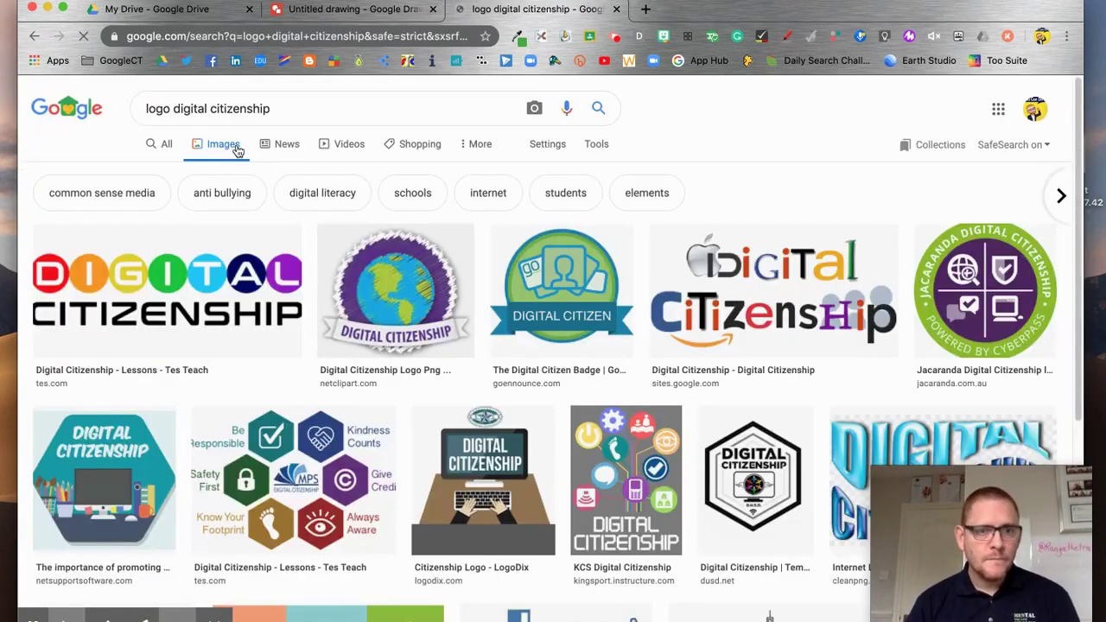
pyautogui.click(595, 145)
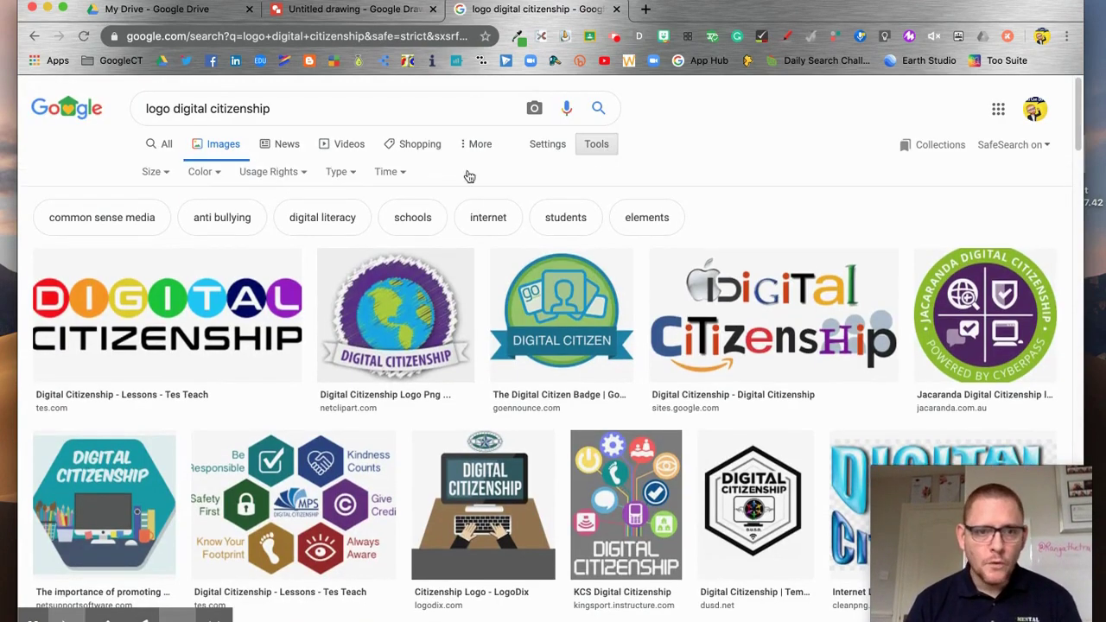
pyautogui.click(208, 174)
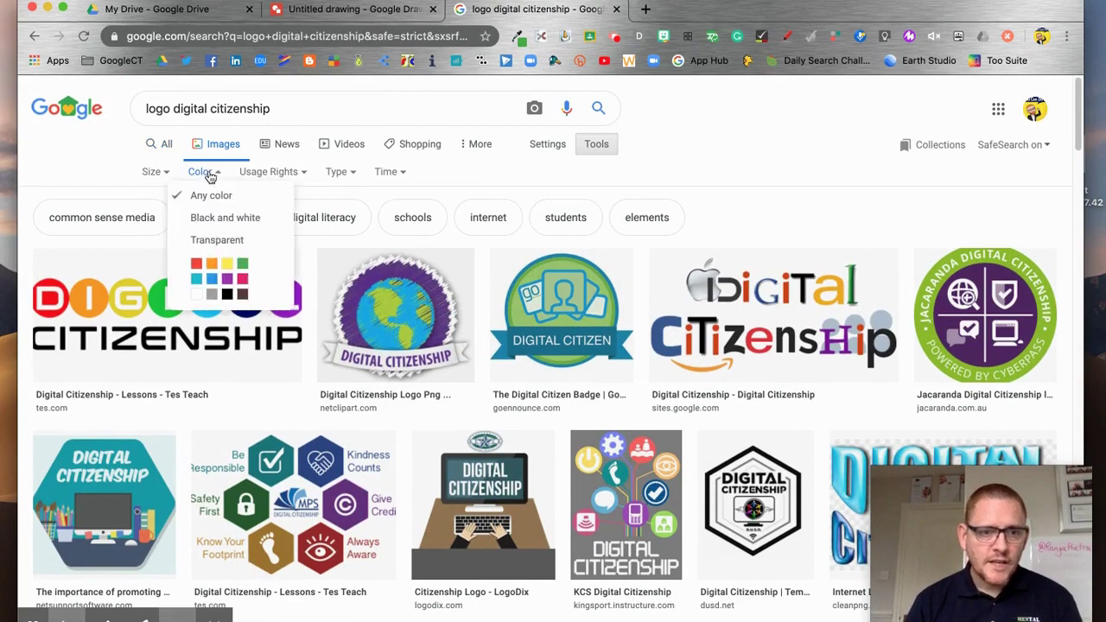
pyautogui.click(217, 240)
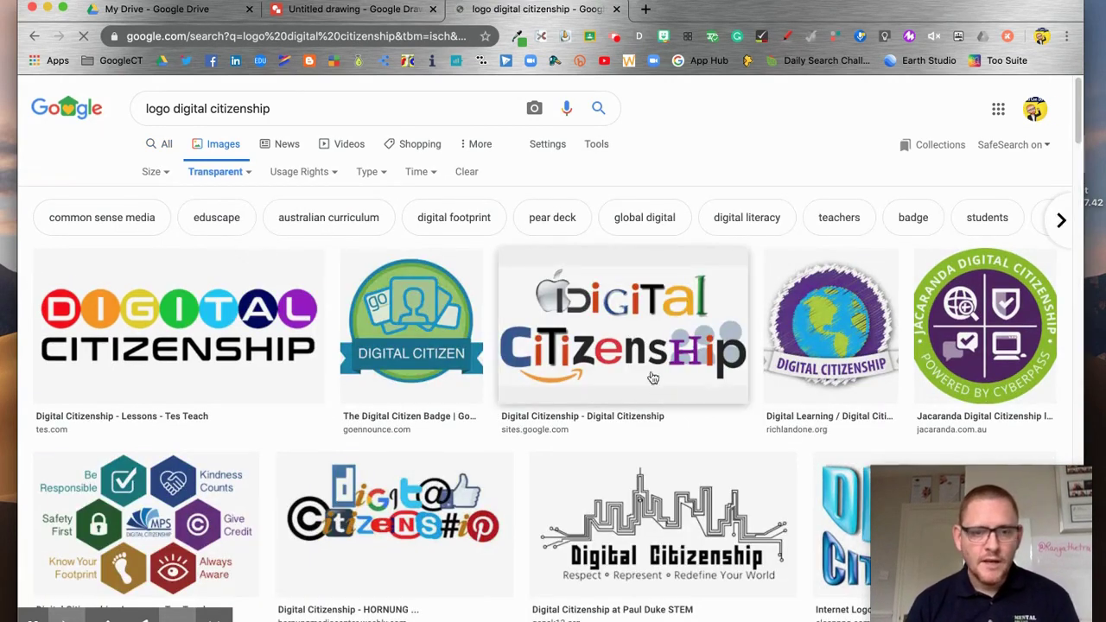
pyautogui.scroll(-1, 663, 372)
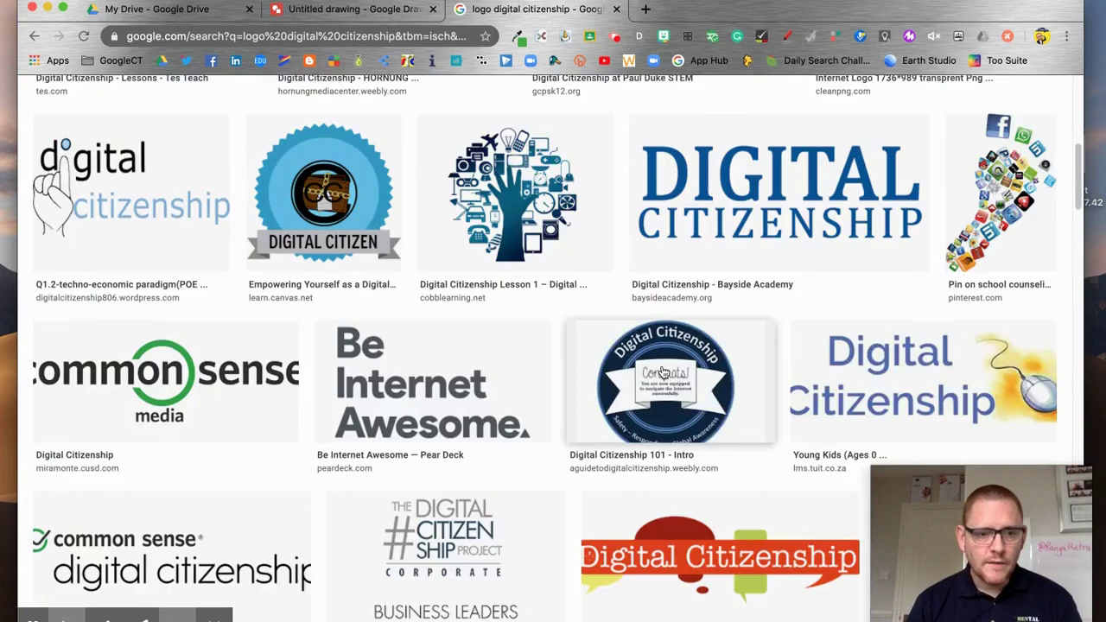
pyautogui.scroll(-7, 663, 372)
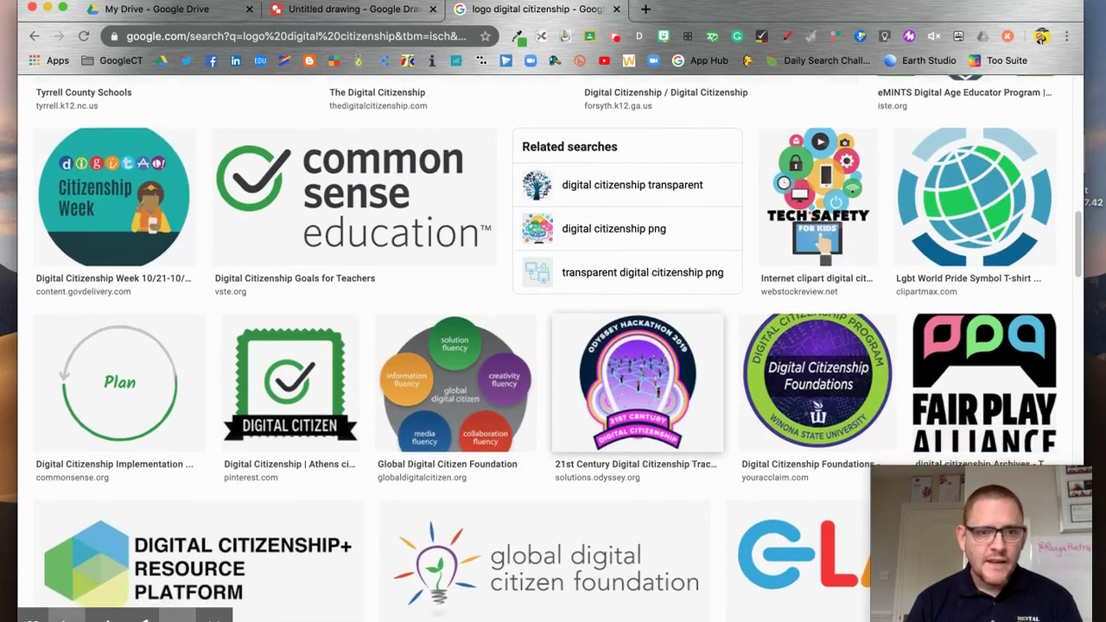
pyautogui.scroll(-10, 545, 346)
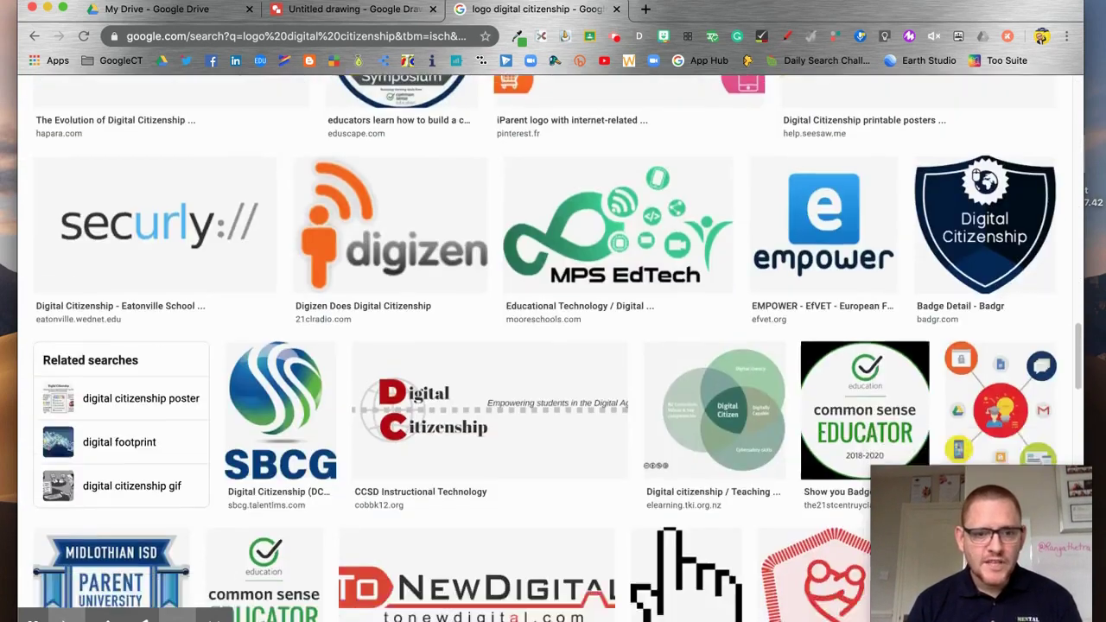
pyautogui.scroll(15, 544, 346)
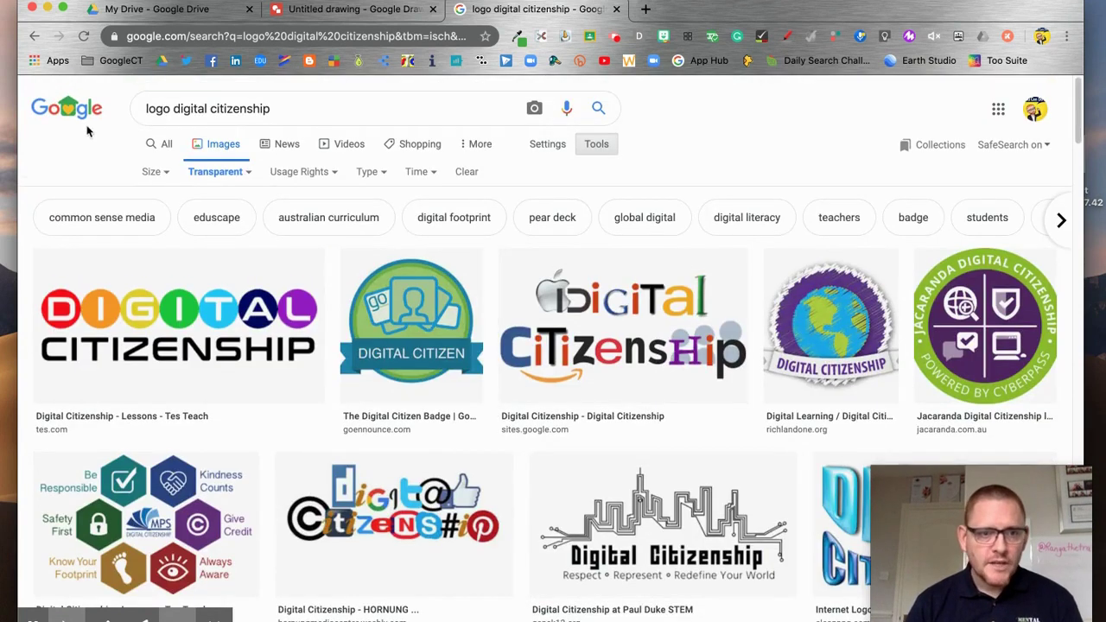
# Refine the query to 'logo clip art digital citizenship' and browse the results.
pyautogui.click(174, 108)
pyautogui.write('clip art')
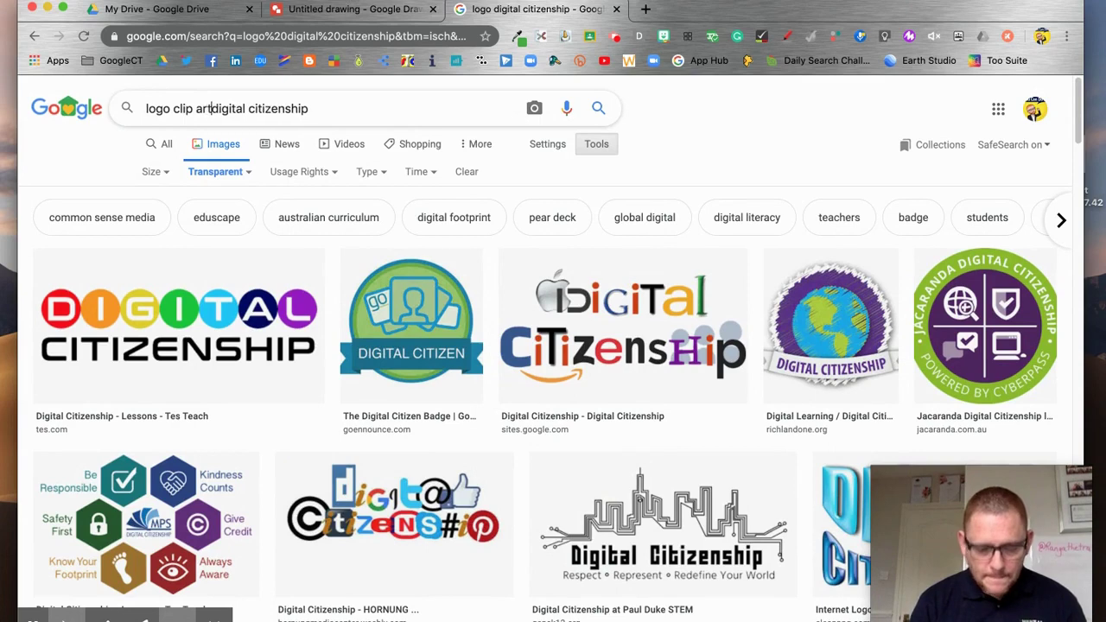
pyautogui.press('Return')
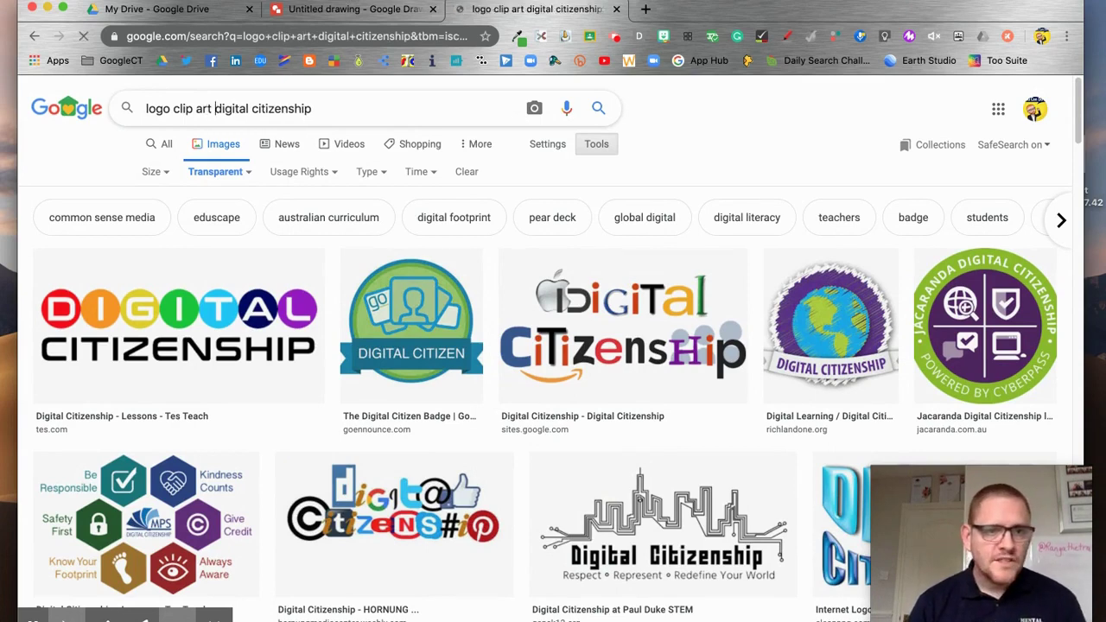
pyautogui.scroll(-5, 683, 302)
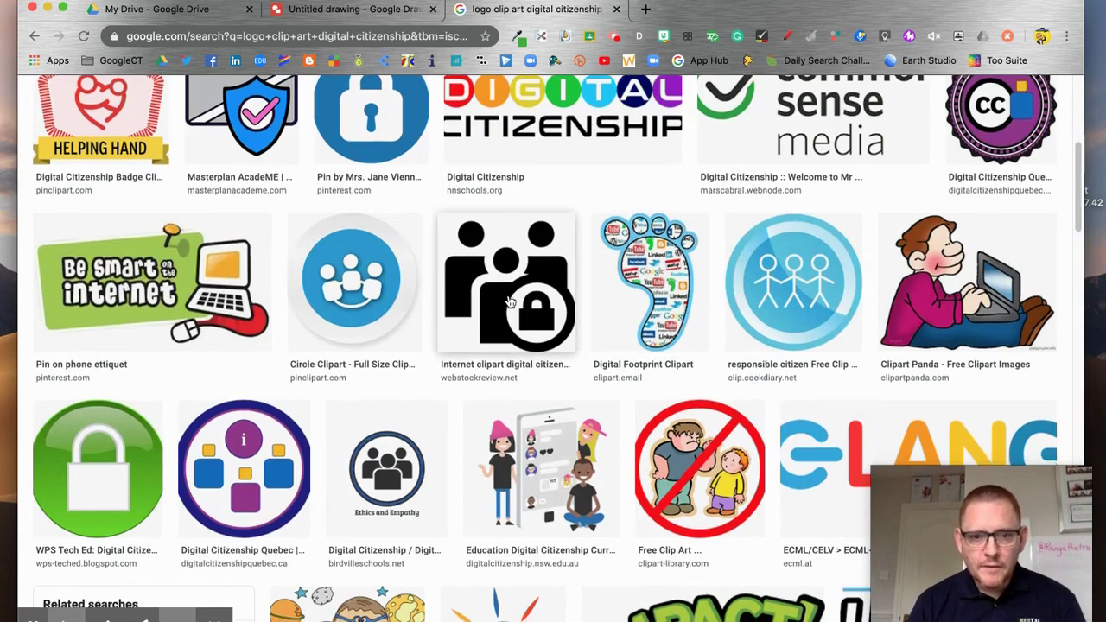
pyautogui.scroll(-10, 510, 303)
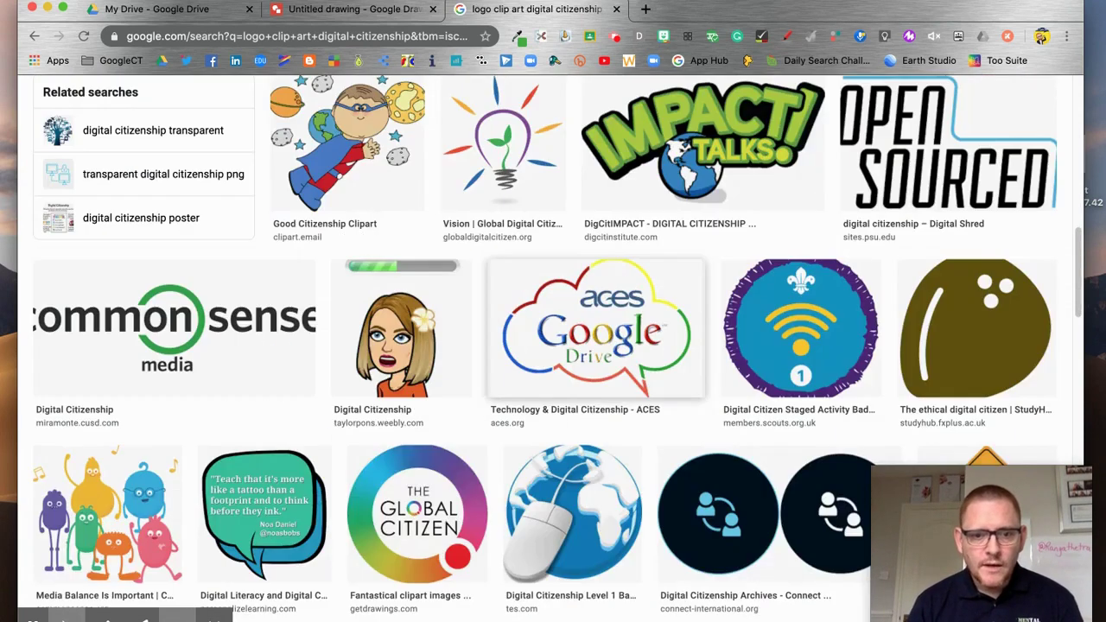
pyautogui.scroll(-10, 553, 345)
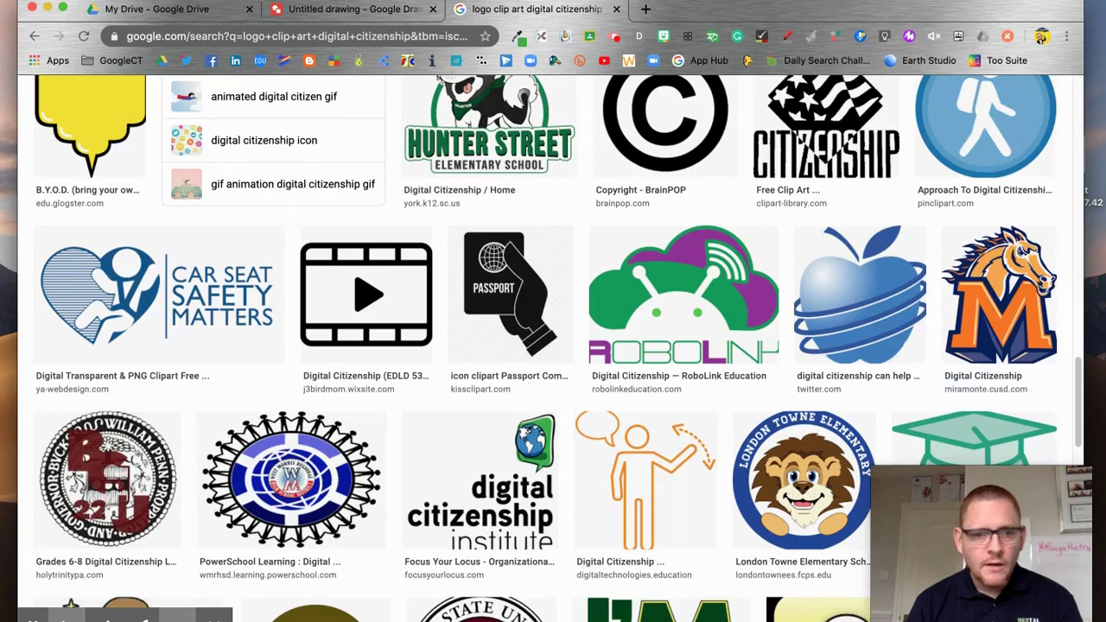
pyautogui.scroll(15, 509, 294)
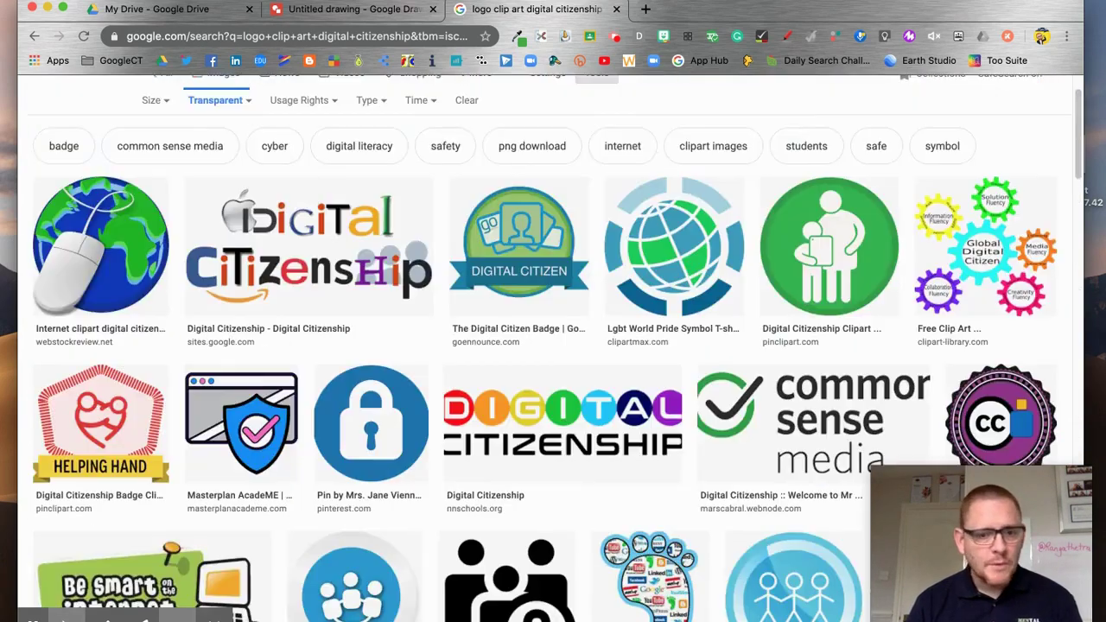
pyautogui.scroll(-4, 484, 242)
pyautogui.scroll(6, 389, 225)
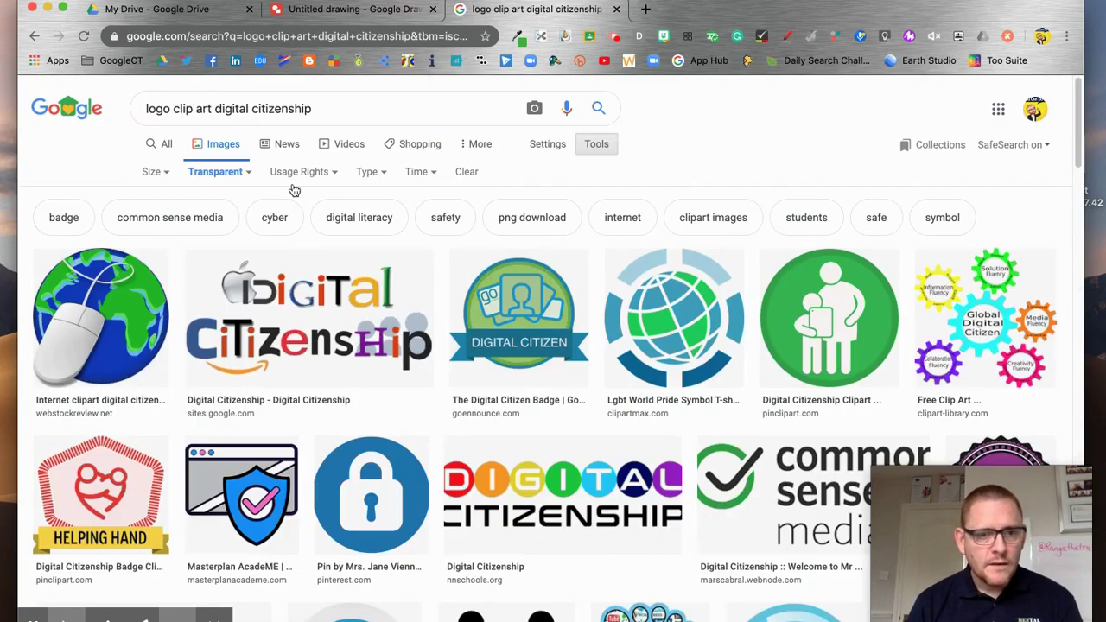
# Replace 'digital citizenship' with 'laptop' to search 'logo clip art laptop' images.
pyautogui.moveTo(216, 108); pyautogui.dragTo(299, 109)
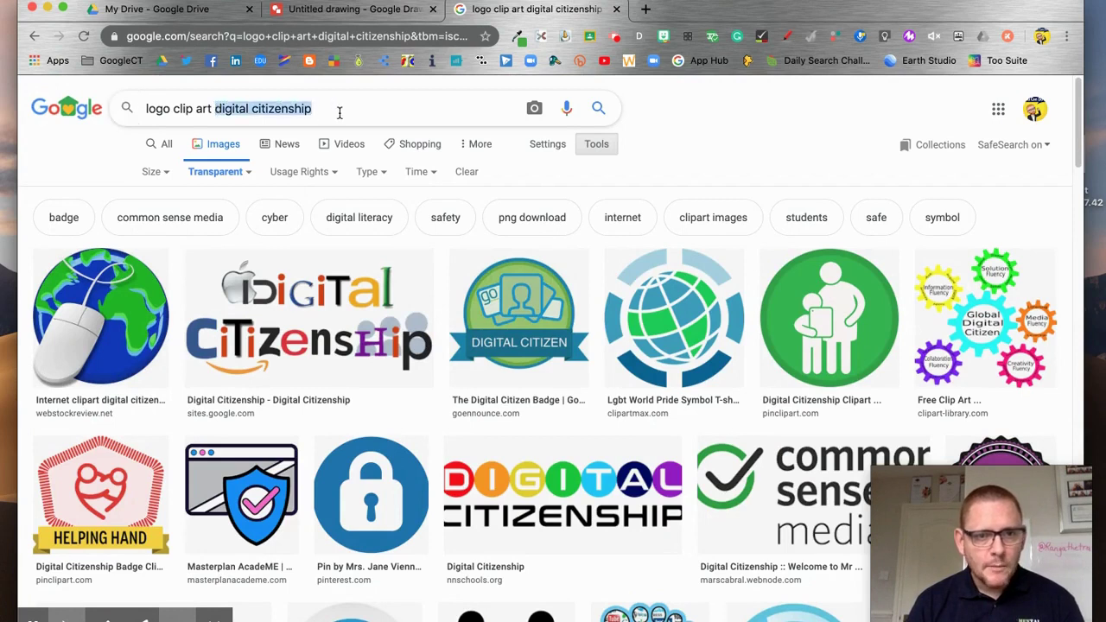
pyautogui.write('logo clip art laptop')
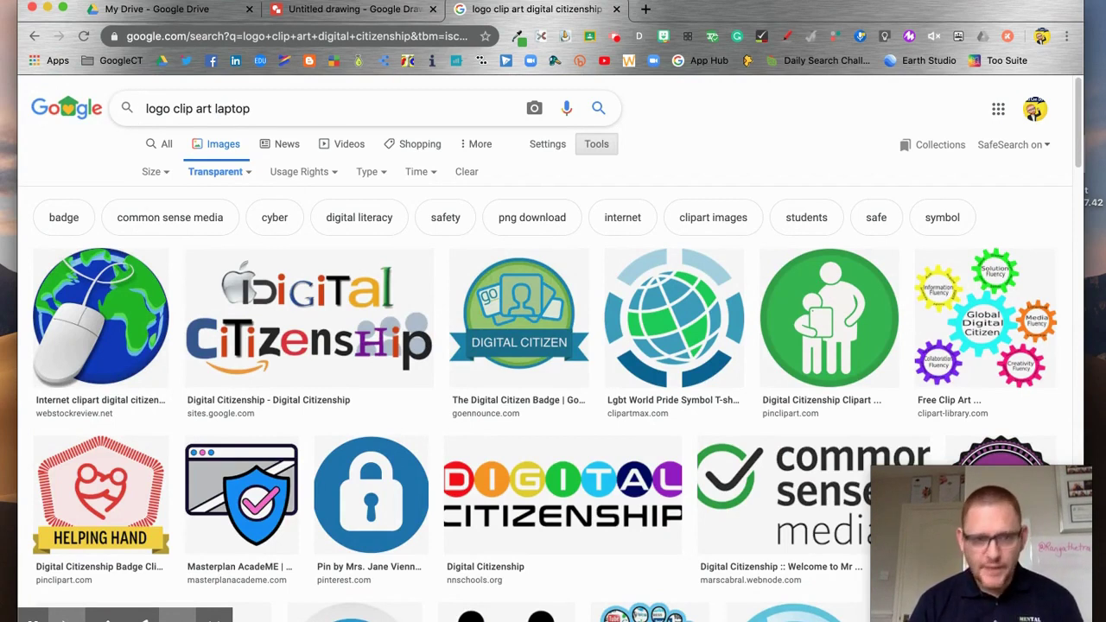
pyautogui.press('Return')
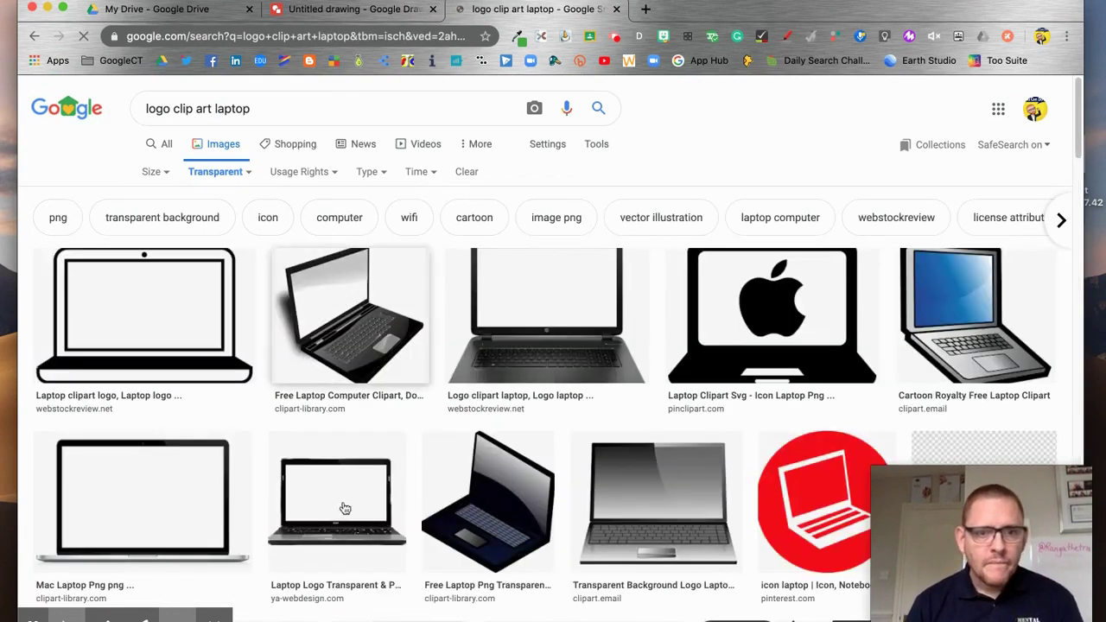
pyautogui.scroll(-3, 662, 435)
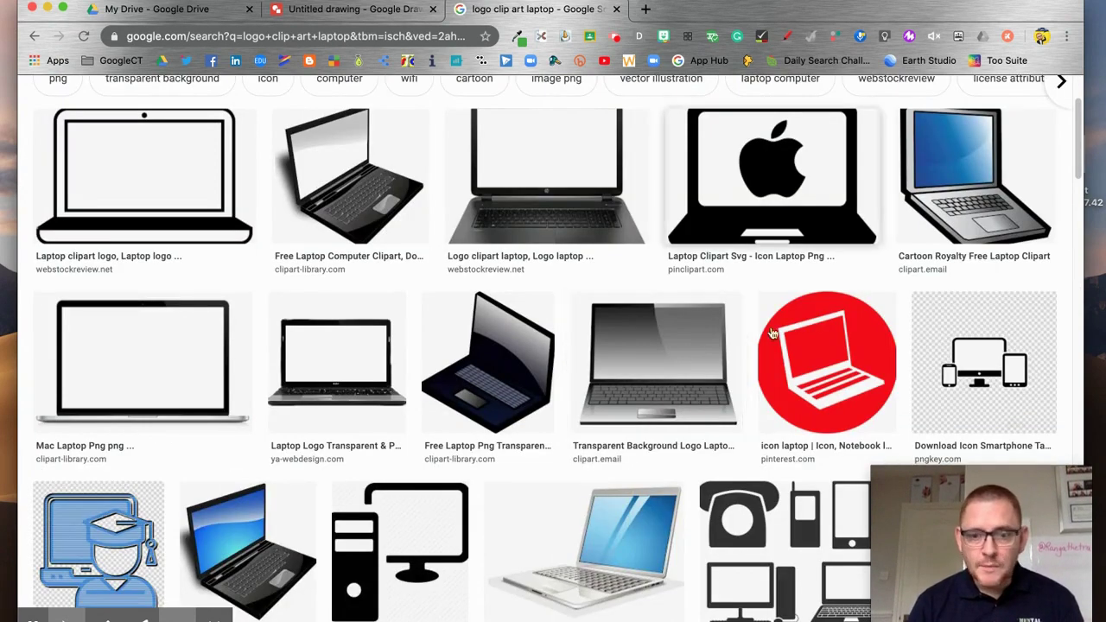
pyautogui.scroll(-1, 681, 494)
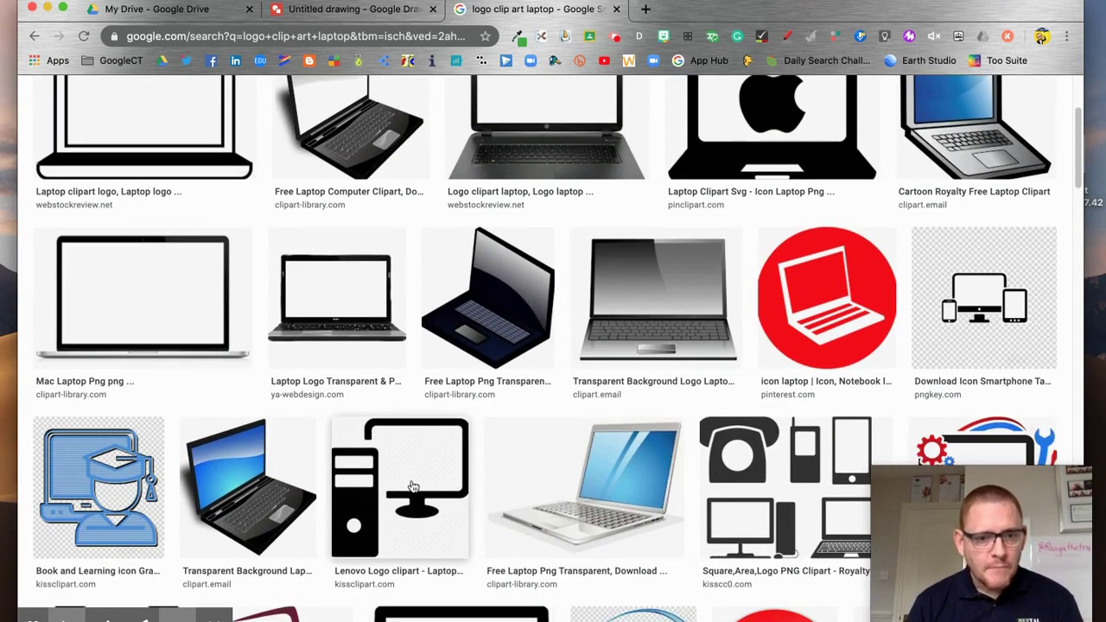
# Check the devices icon preview, then open the large preview of the black laptop clip art.
pyautogui.click(990, 292)
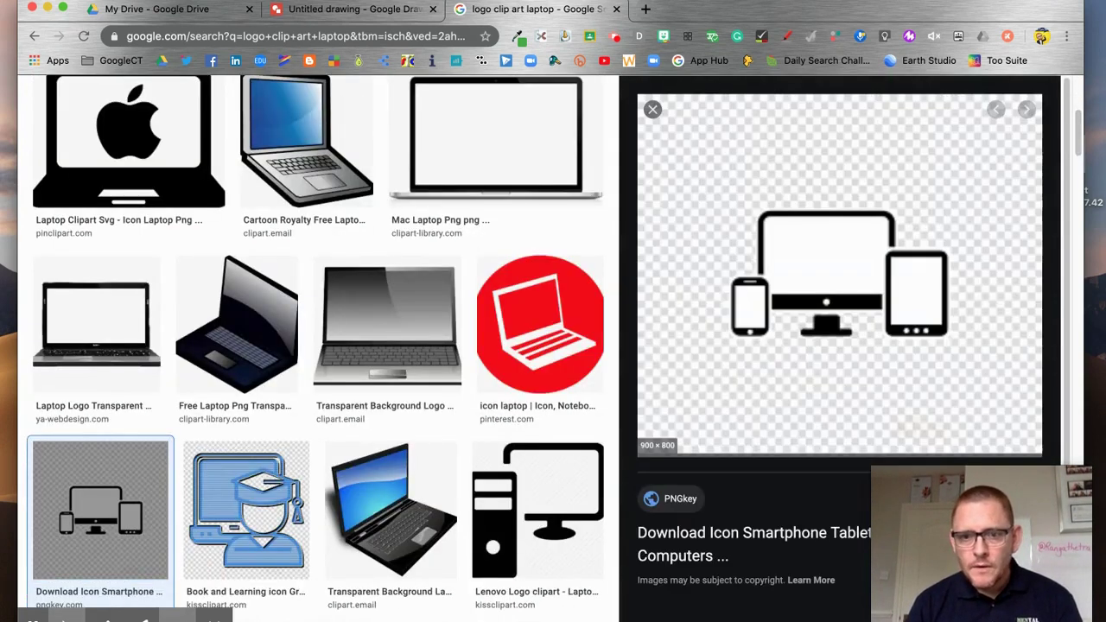
pyautogui.click(654, 110)
pyautogui.scroll(-5, 524, 337)
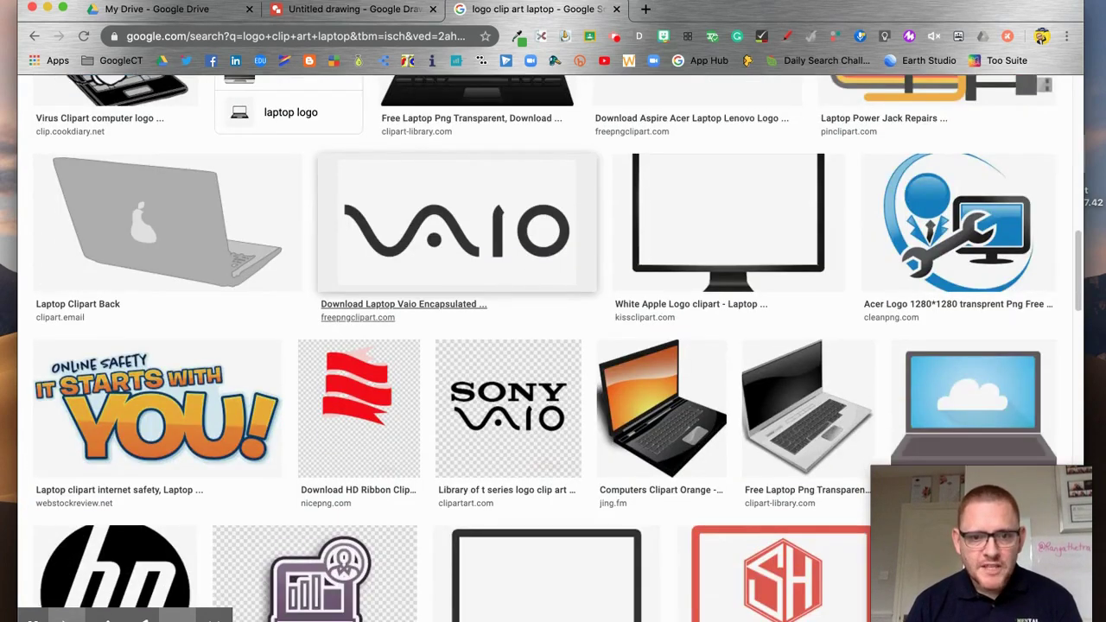
pyautogui.scroll(-4, 553, 346)
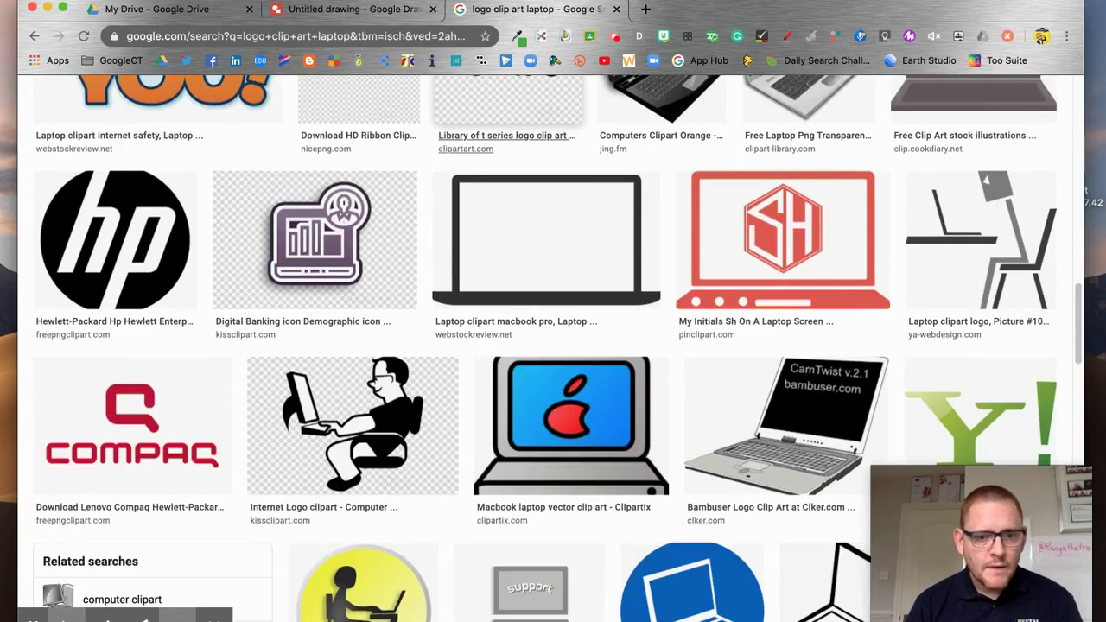
pyautogui.scroll(-4, 529, 303)
pyautogui.scroll(15, 553, 346)
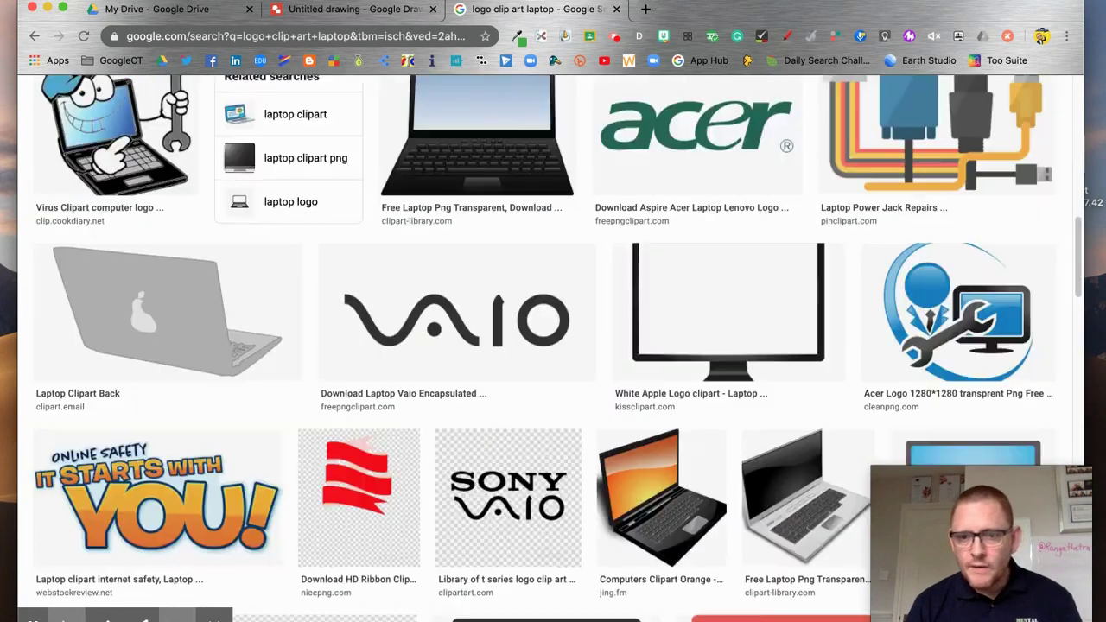
pyautogui.scroll(-2, 364, 149)
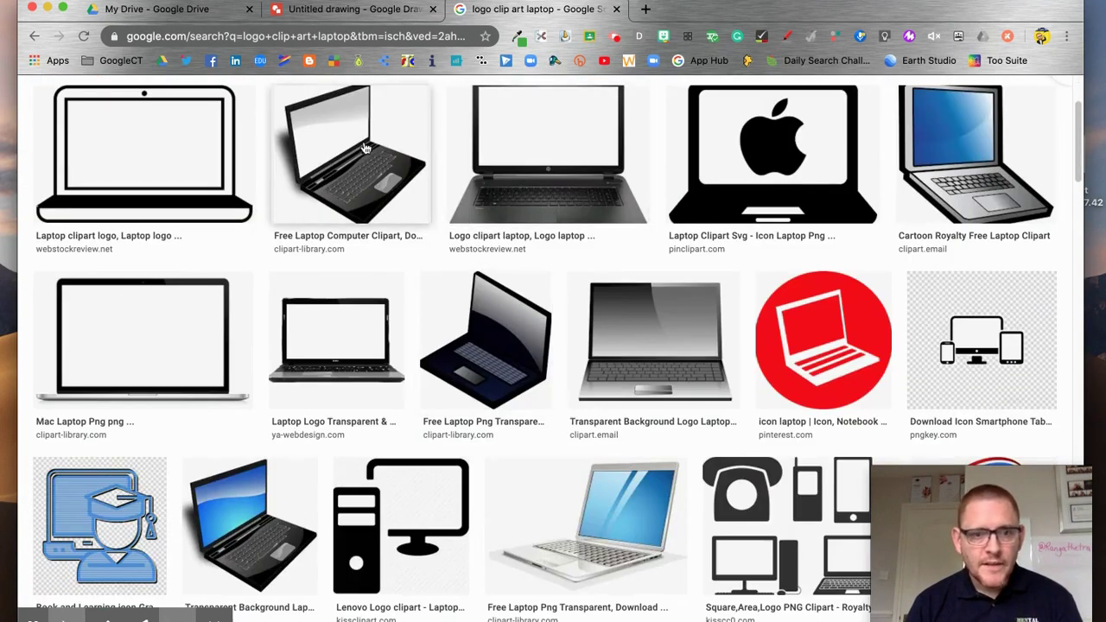
pyautogui.click(364, 148)
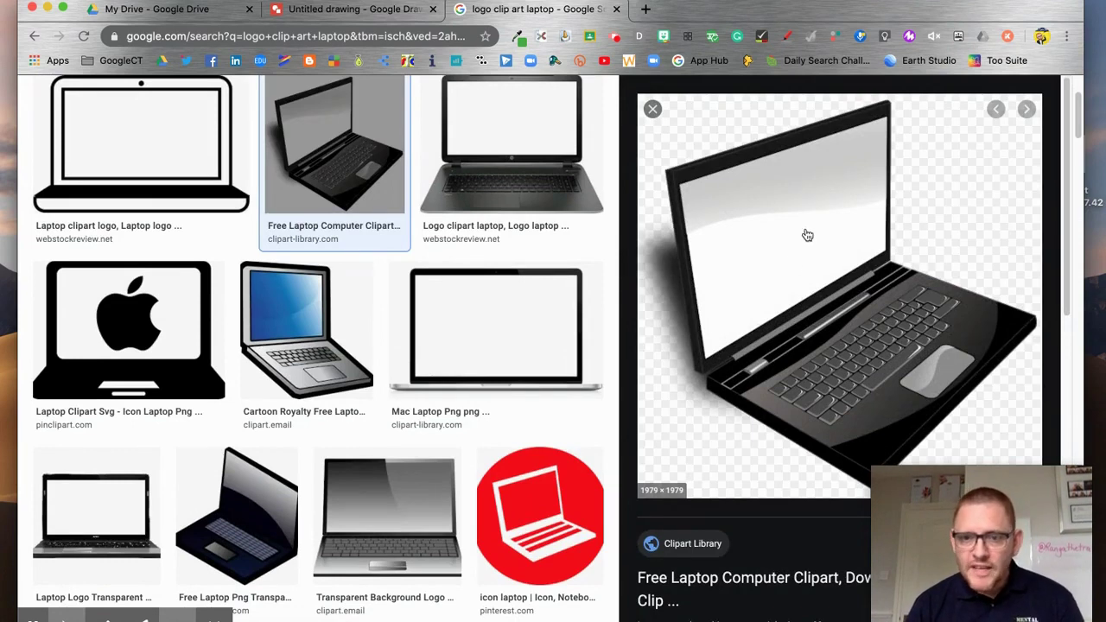
# Drop the black laptop clip art into the drawing, shrink it, and centre it in the cream band.
pyautogui.moveTo(808, 235)
pyautogui.mouseDown()
pyautogui.moveTo(691, 286)
pyautogui.moveTo(467, 52)
pyautogui.moveTo(315, 9)
pyautogui.moveTo(374, 147)
pyautogui.moveTo(514, 337)
pyautogui.mouseUp()
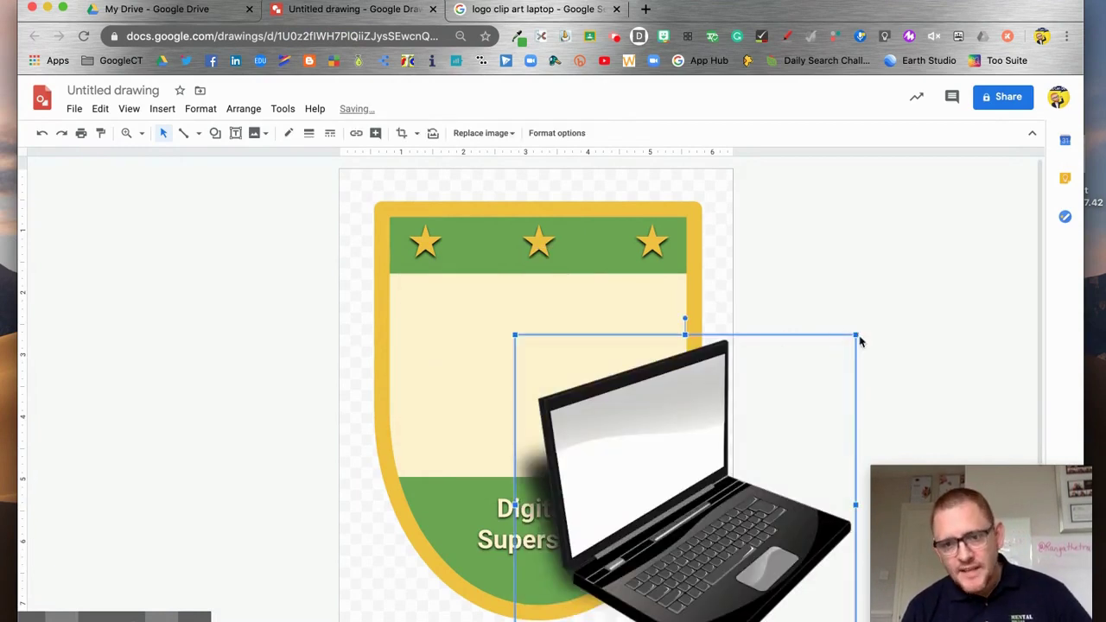
pyautogui.moveTo(856, 334); pyautogui.dragTo(590, 489)
pyautogui.moveTo(604, 583); pyautogui.dragTo(530, 380)
pyautogui.click(795, 361)
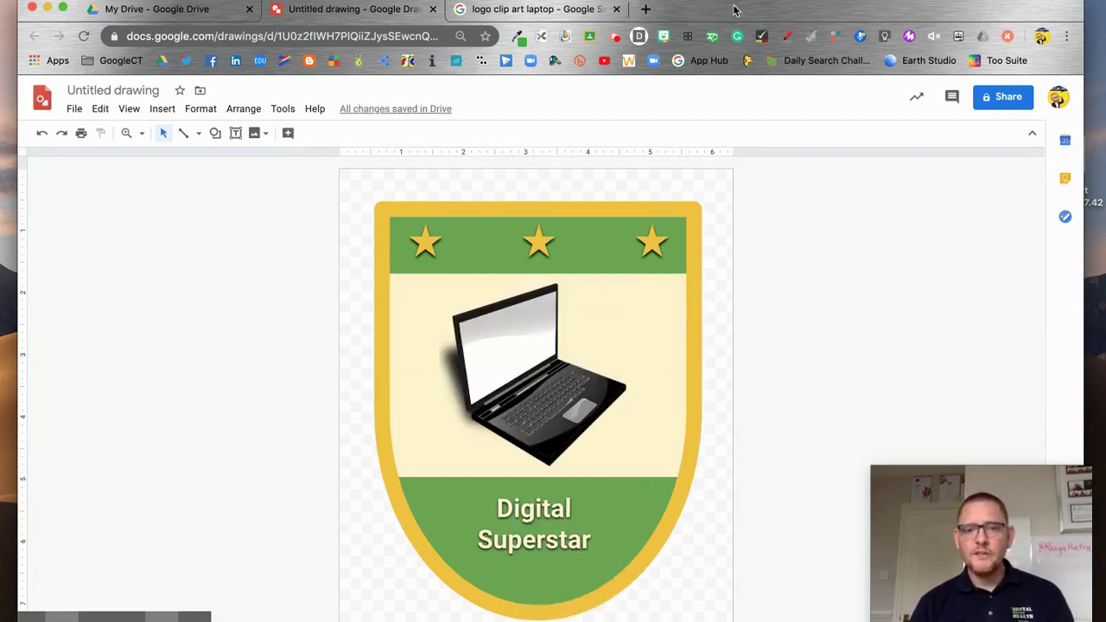
# Open the remove.bg website in a new tab.
pyautogui.click(646, 9)
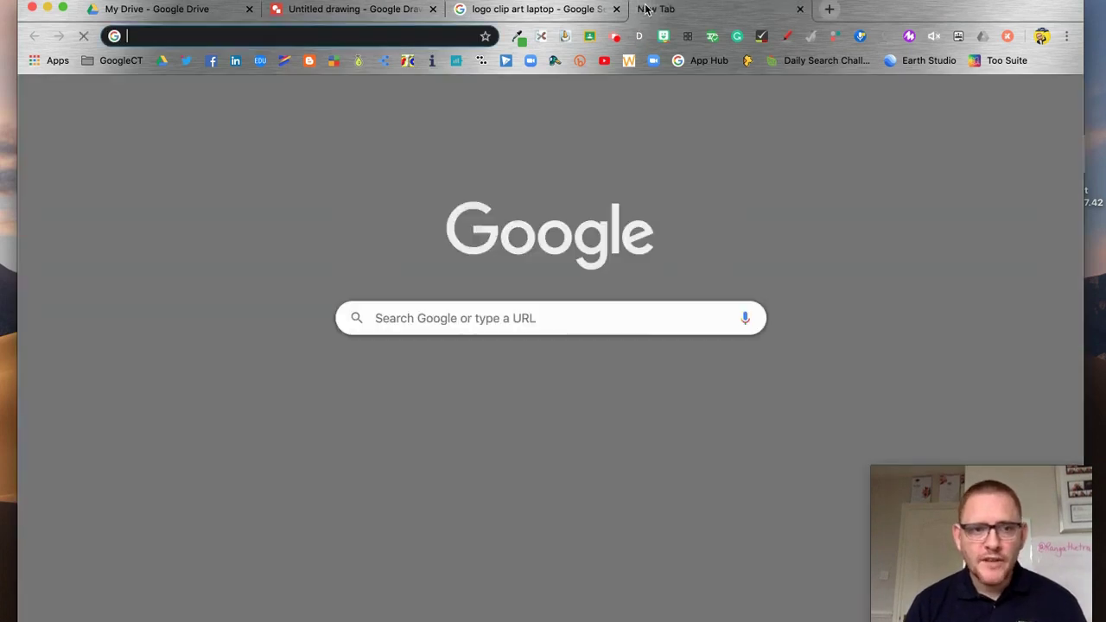
pyautogui.write('remove.bg')
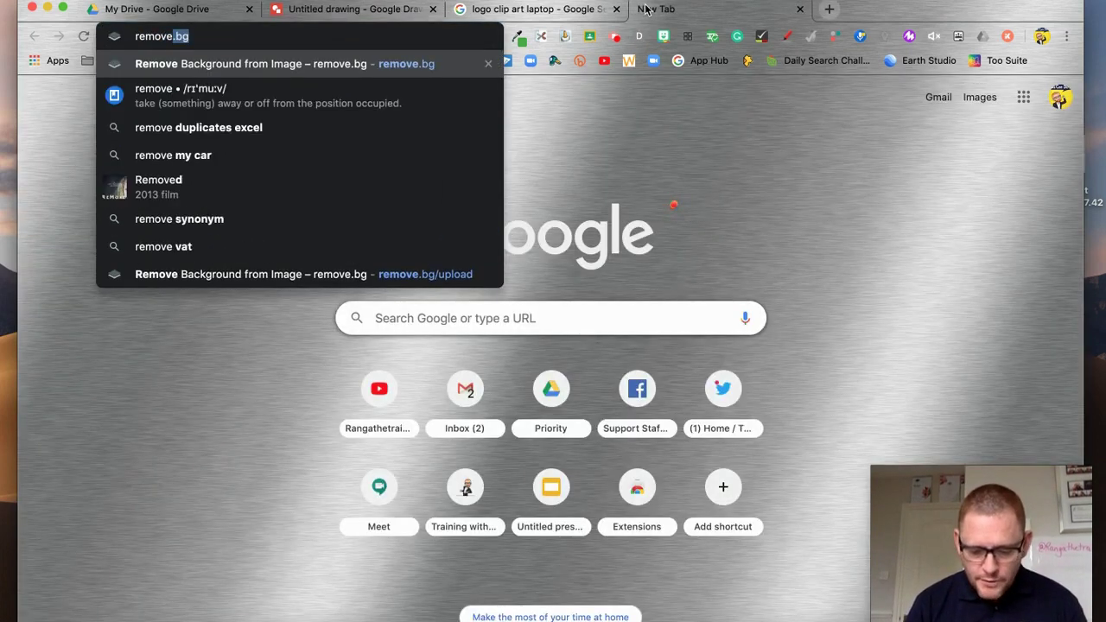
pyautogui.press('Return')
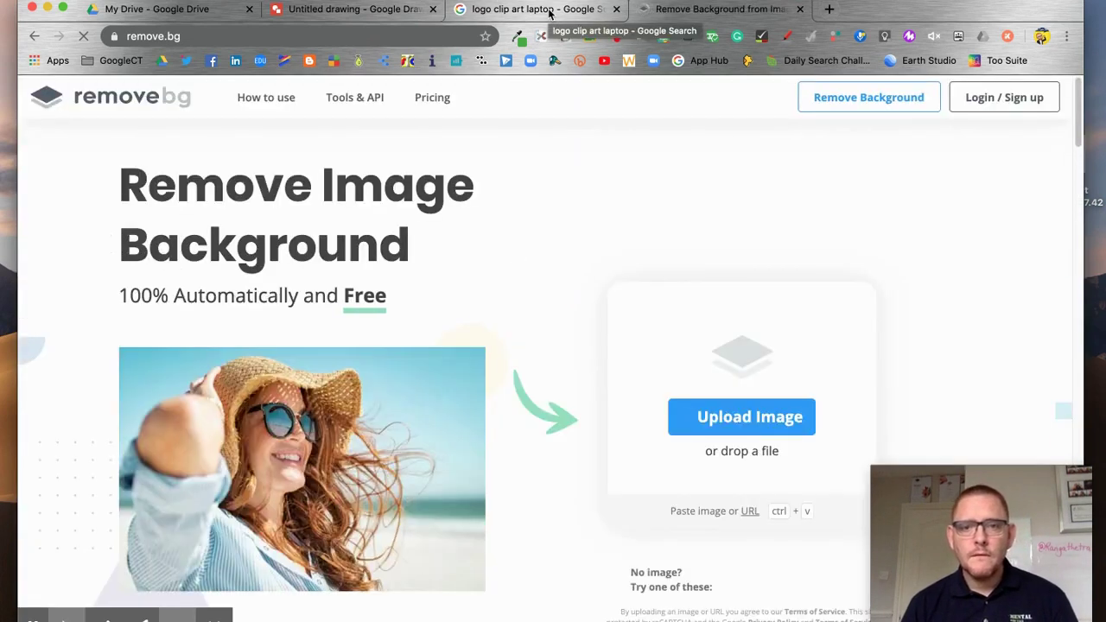
# Save the cartoon laptop-with-wrench clip art from the image results to the Desktop.
pyautogui.click(550, 10)
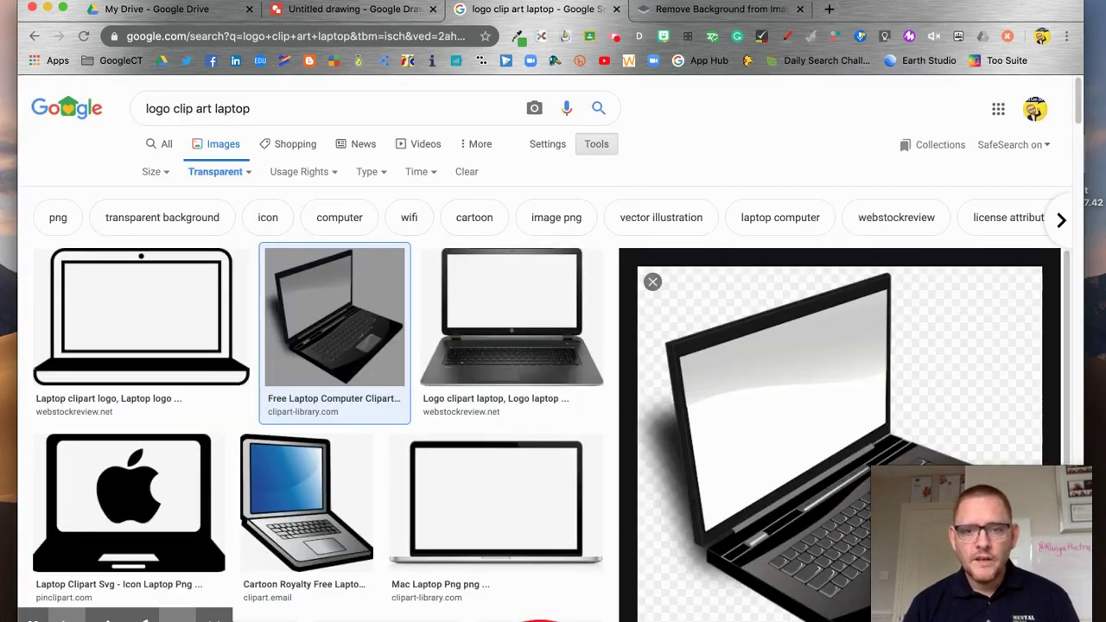
pyautogui.scroll(-7, 432, 536)
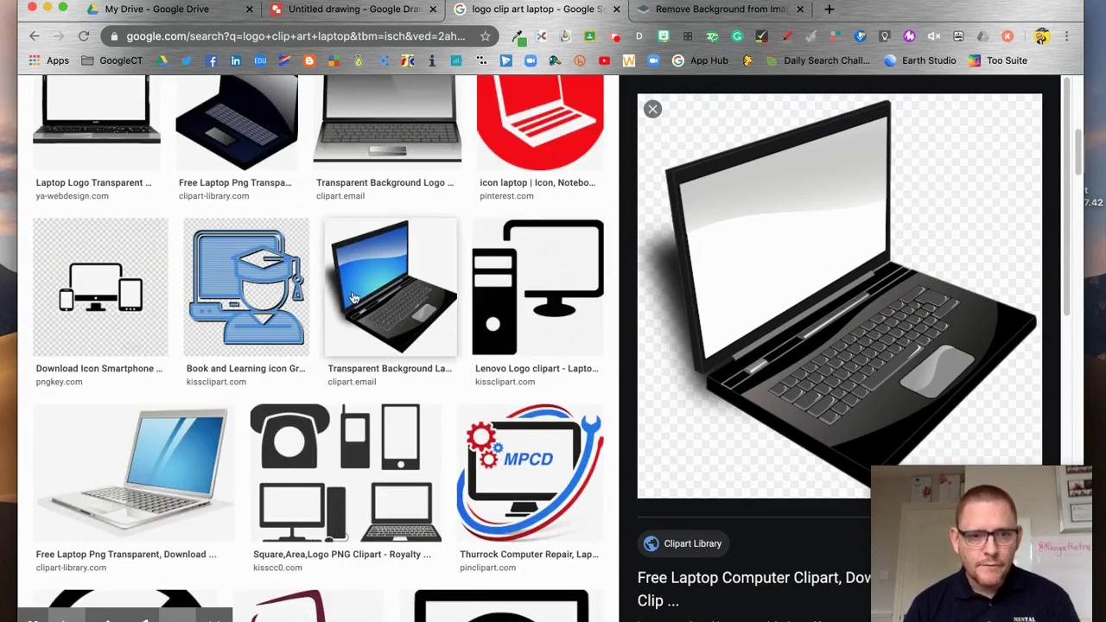
pyautogui.scroll(-8, 429, 357)
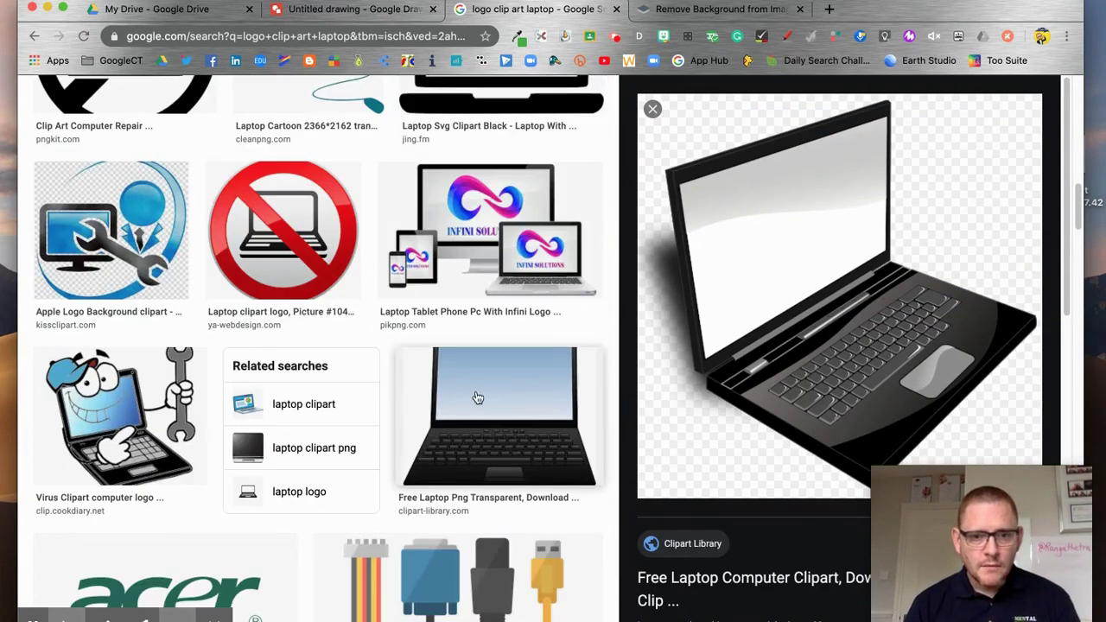
pyautogui.click(161, 402)
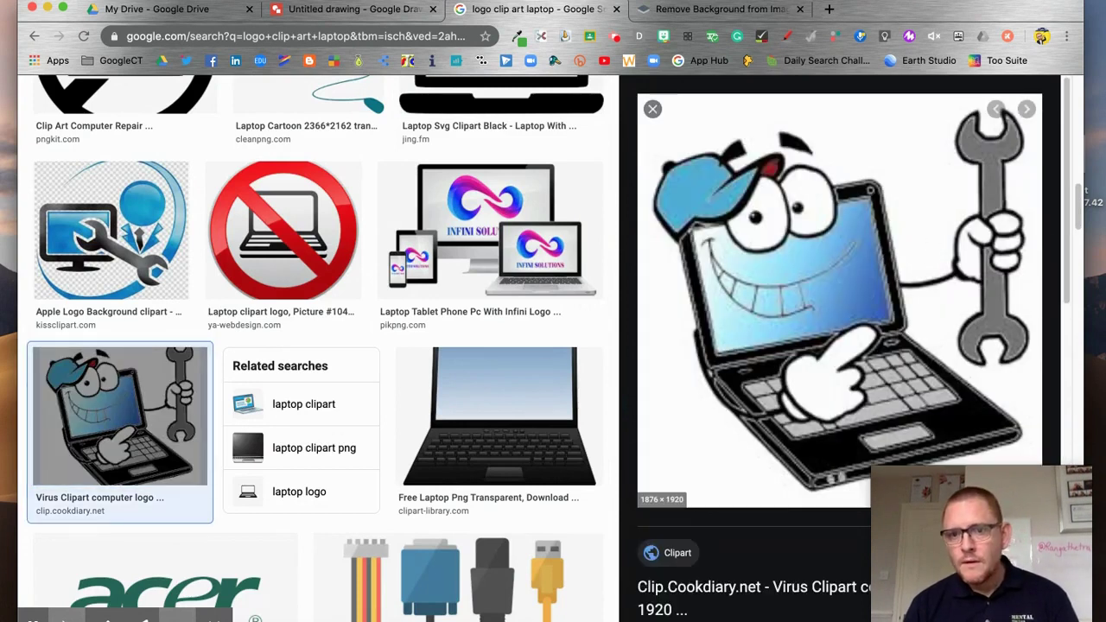
pyautogui.rightClick(650, 249)
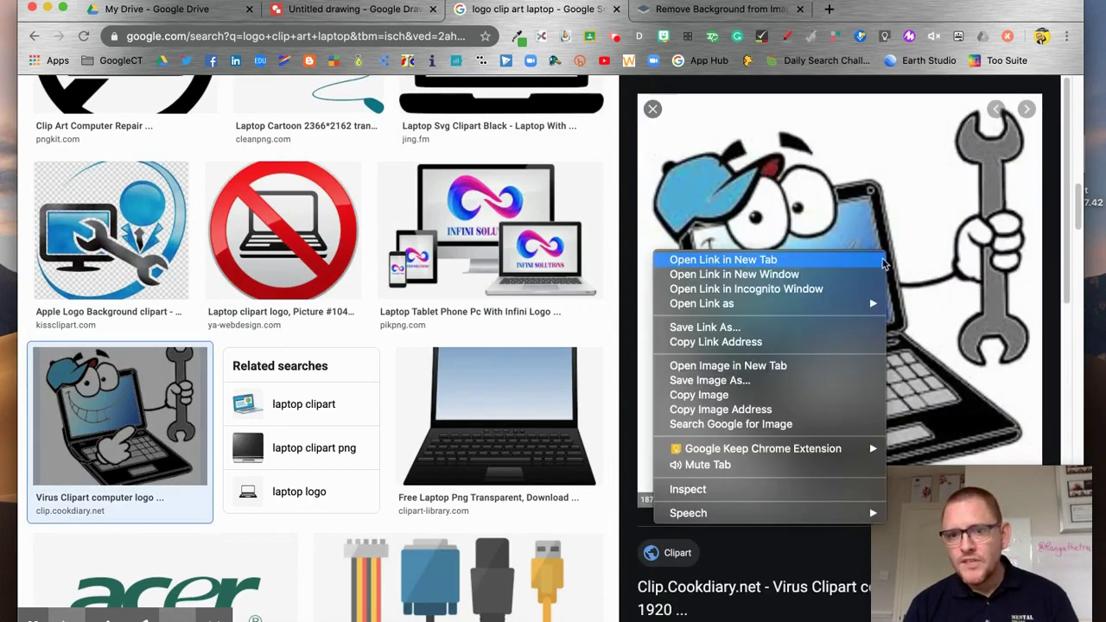
pyautogui.click(765, 383)
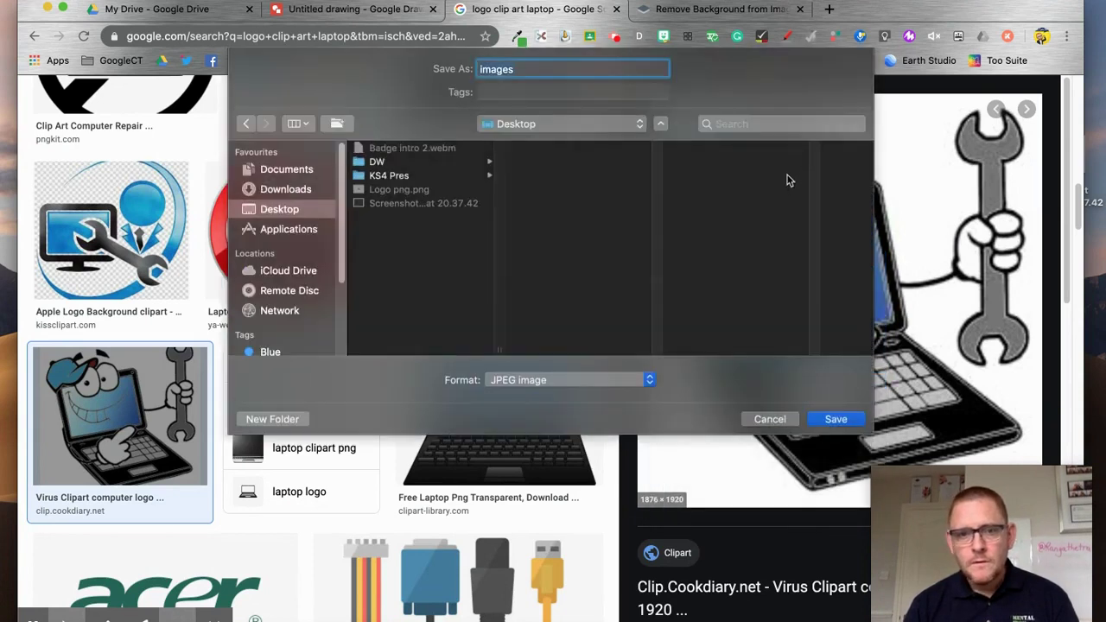
pyautogui.click(834, 419)
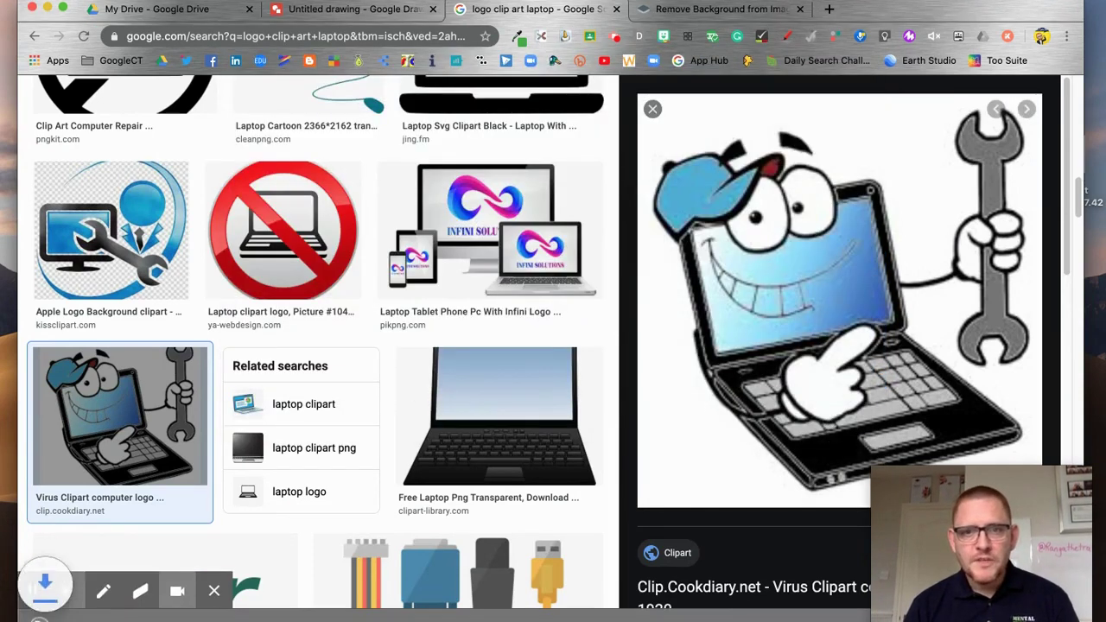
# Upload images.jpeg from the Desktop to remove.bg and copy the background-free result.
pyautogui.hotkey('ctrl', 'Tab')
pyautogui.click(748, 428)
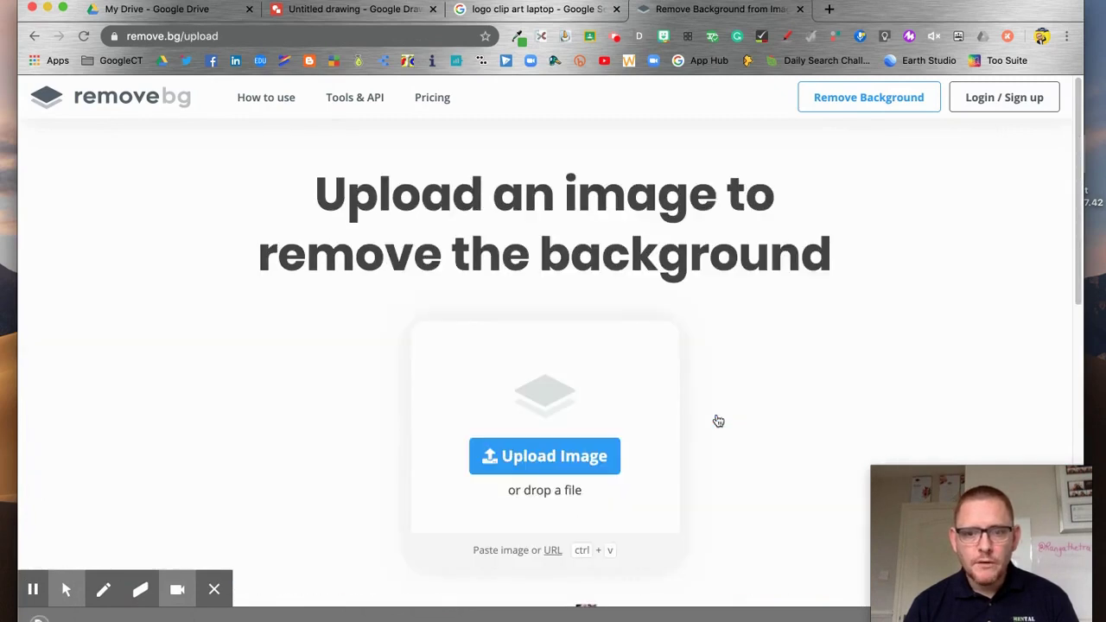
pyautogui.click(543, 471)
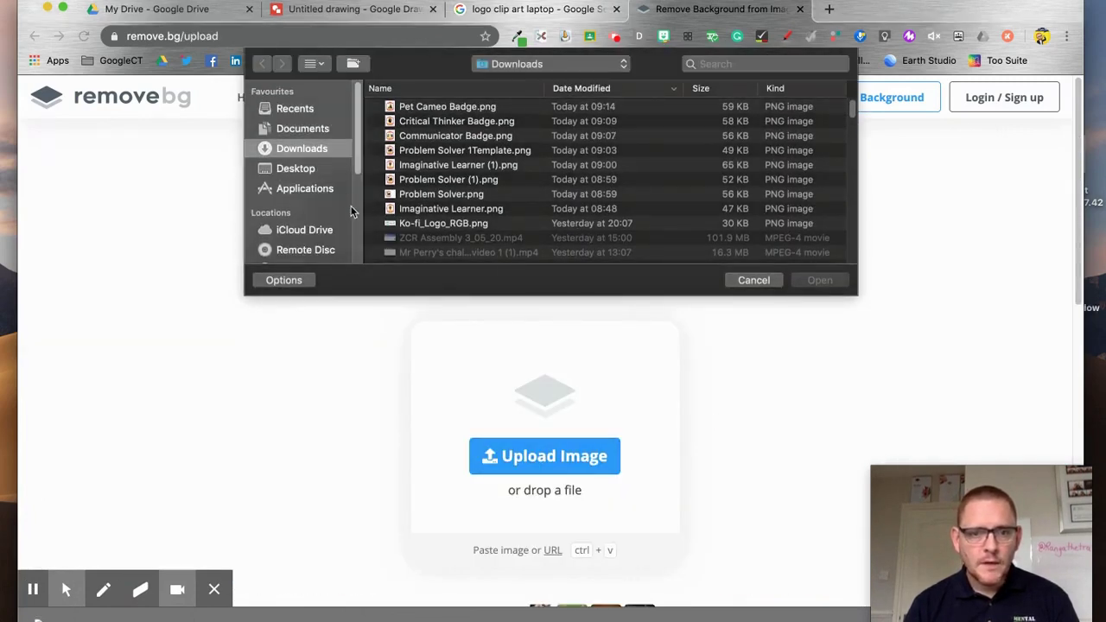
pyautogui.click(317, 175)
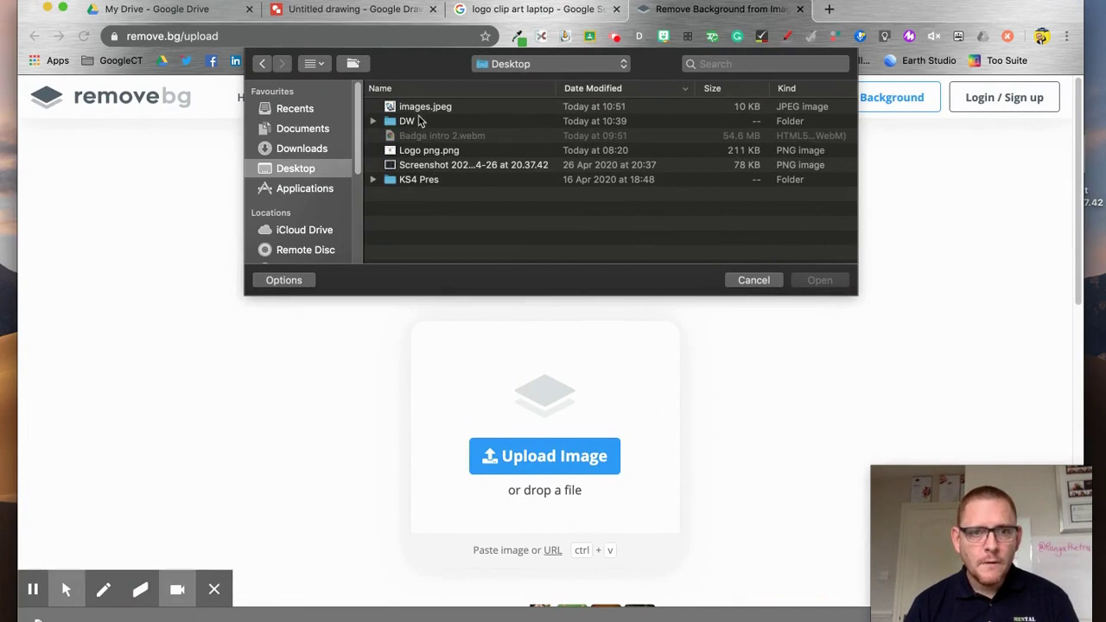
pyautogui.doubleClick(424, 109)
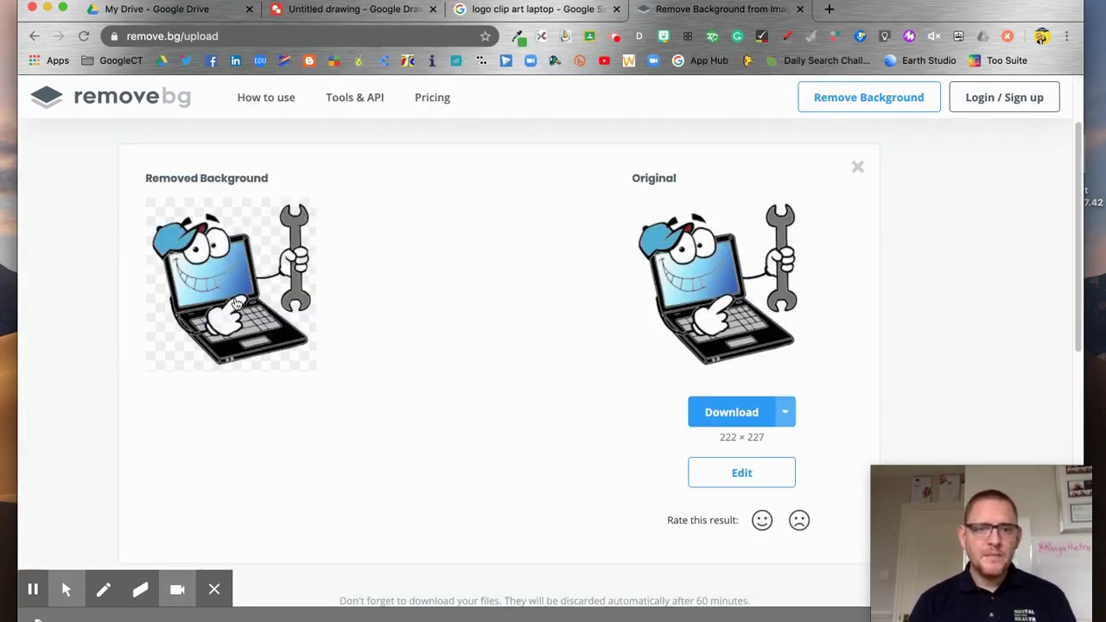
pyautogui.rightClick(229, 289)
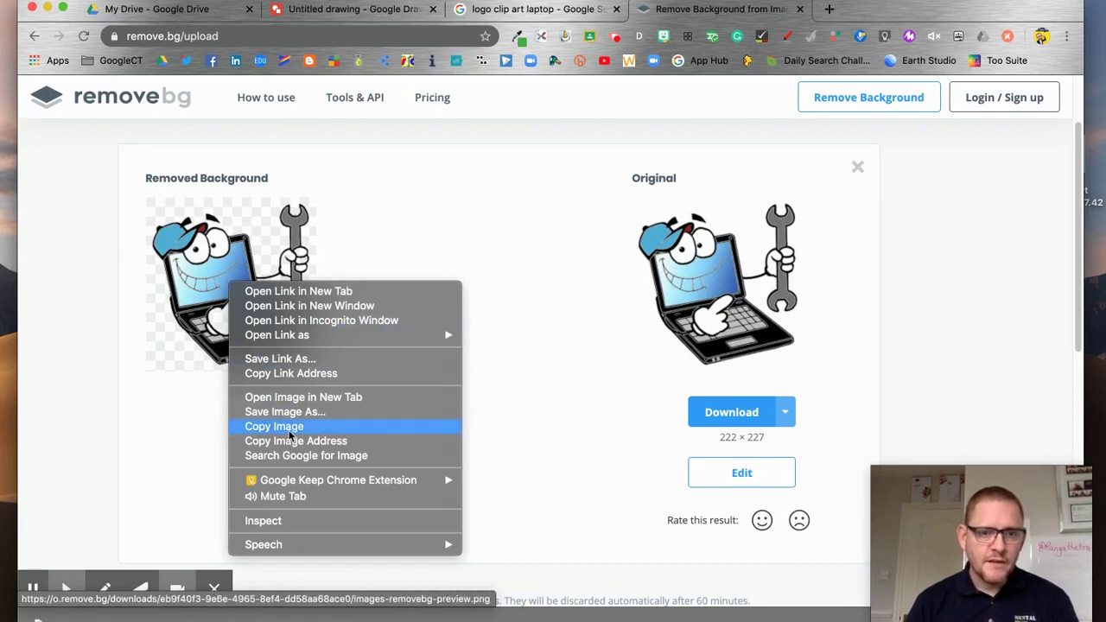
pyautogui.click(274, 427)
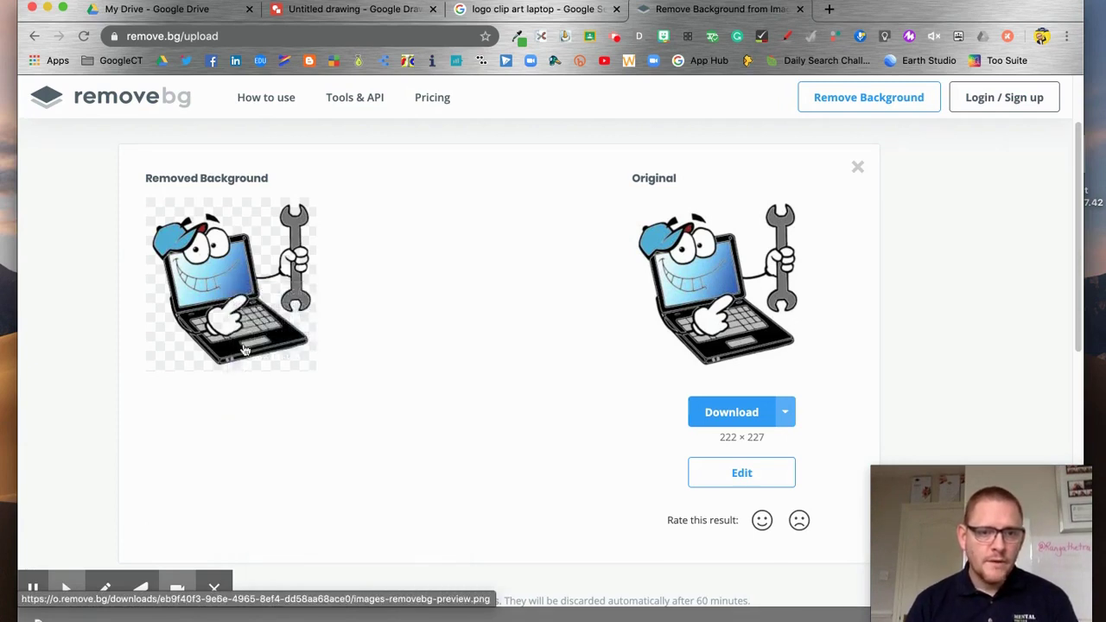
# Paste the cut-out cartoon laptop into the drawing and move it to the right of the badge.
pyautogui.click(369, 10)
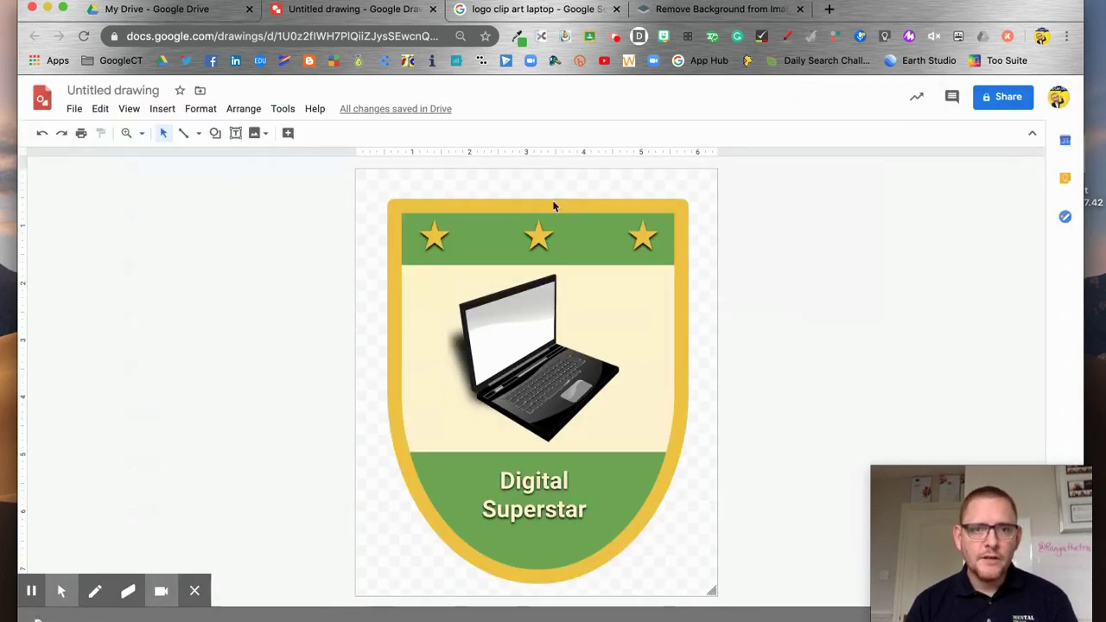
pyautogui.rightClick(589, 301)
pyautogui.click(632, 254)
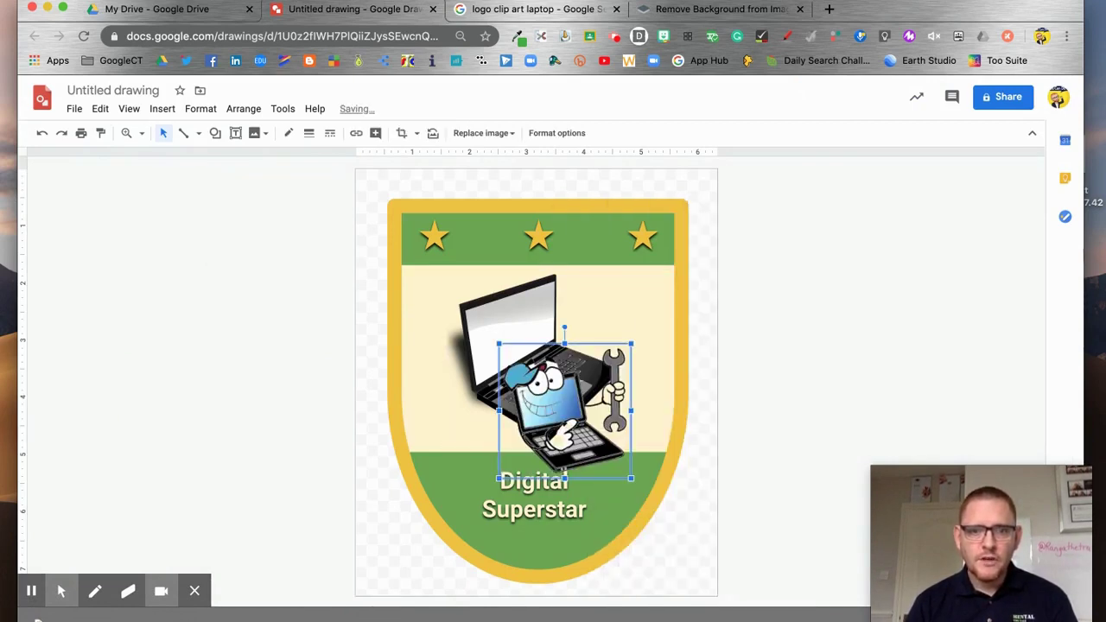
pyautogui.moveTo(550, 467); pyautogui.dragTo(883, 307)
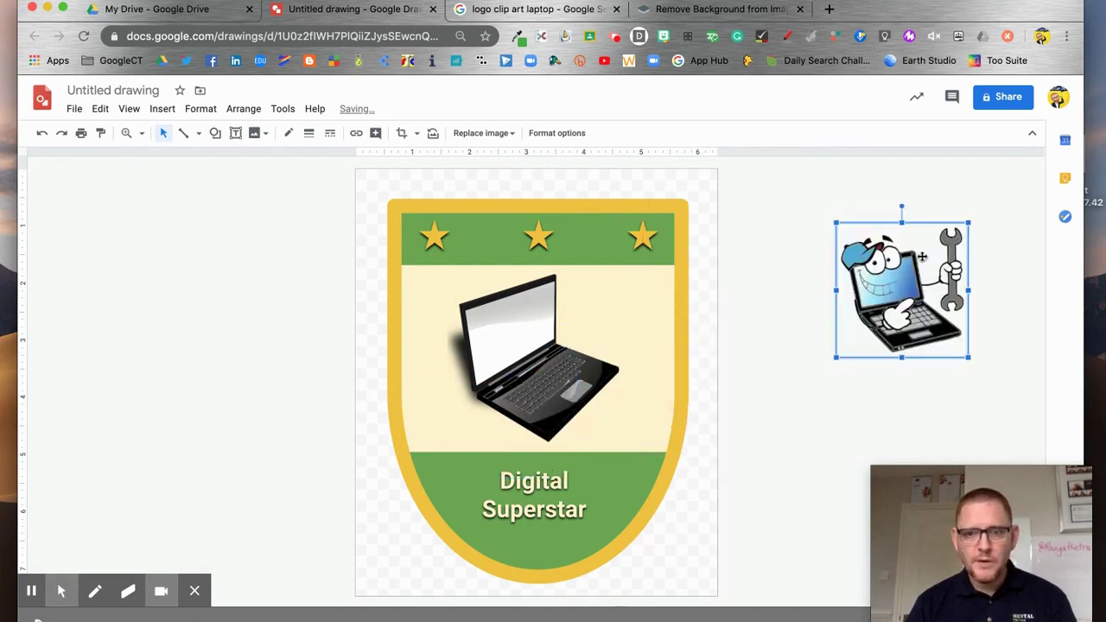
pyautogui.click(786, 422)
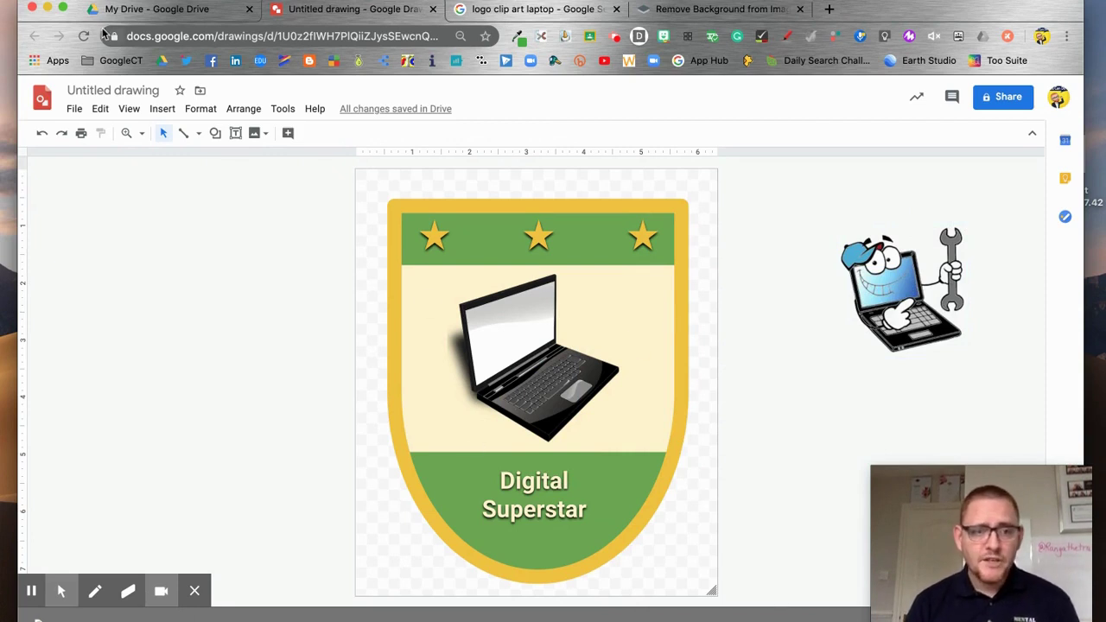
# Rename the drawing to 'Digital Superstar Badge'.
pyautogui.click(113, 88)
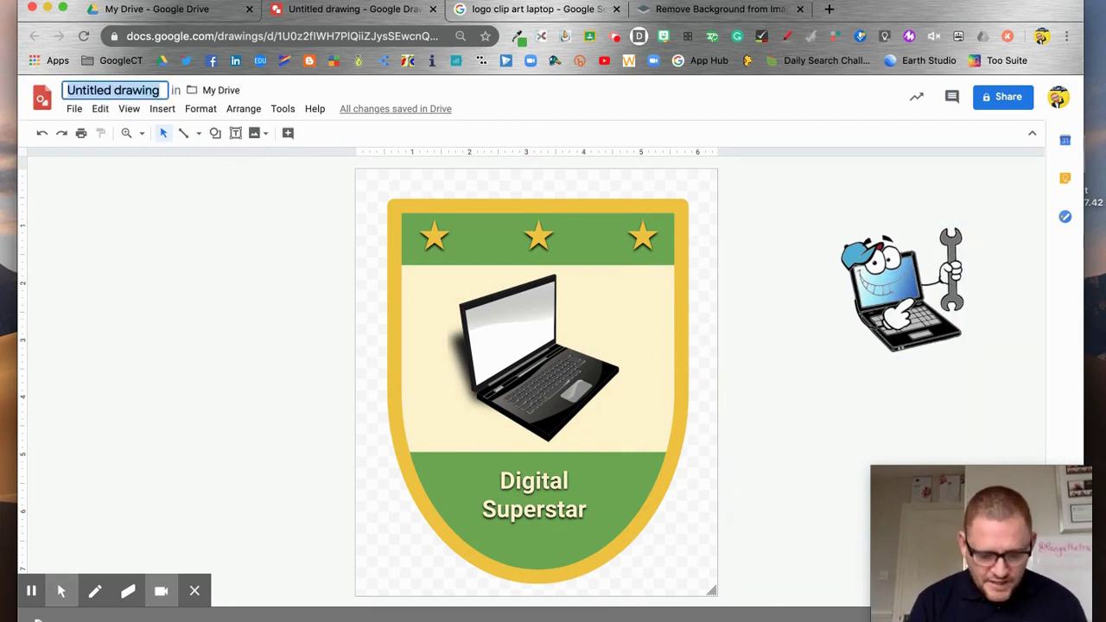
pyautogui.write('Digital Super')
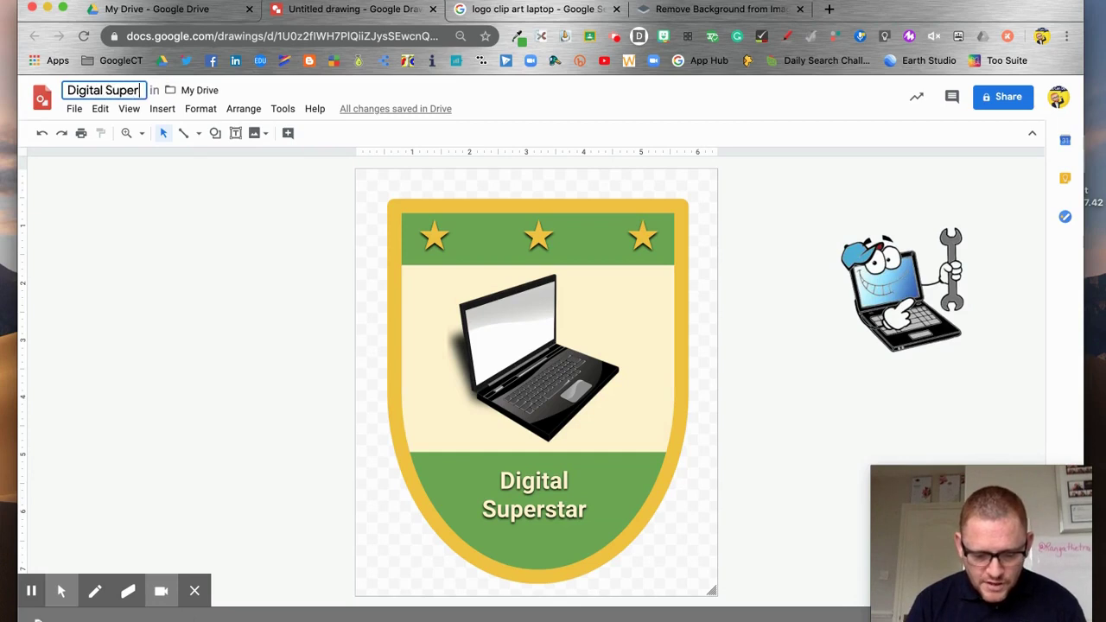
pyautogui.write('star')
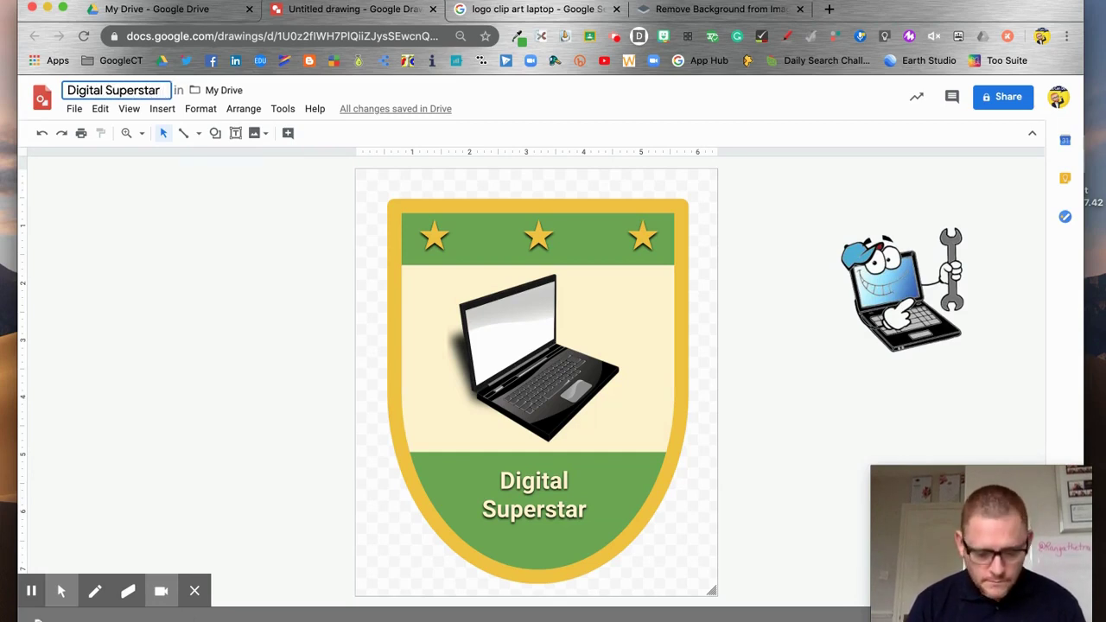
pyautogui.write(' Badge')
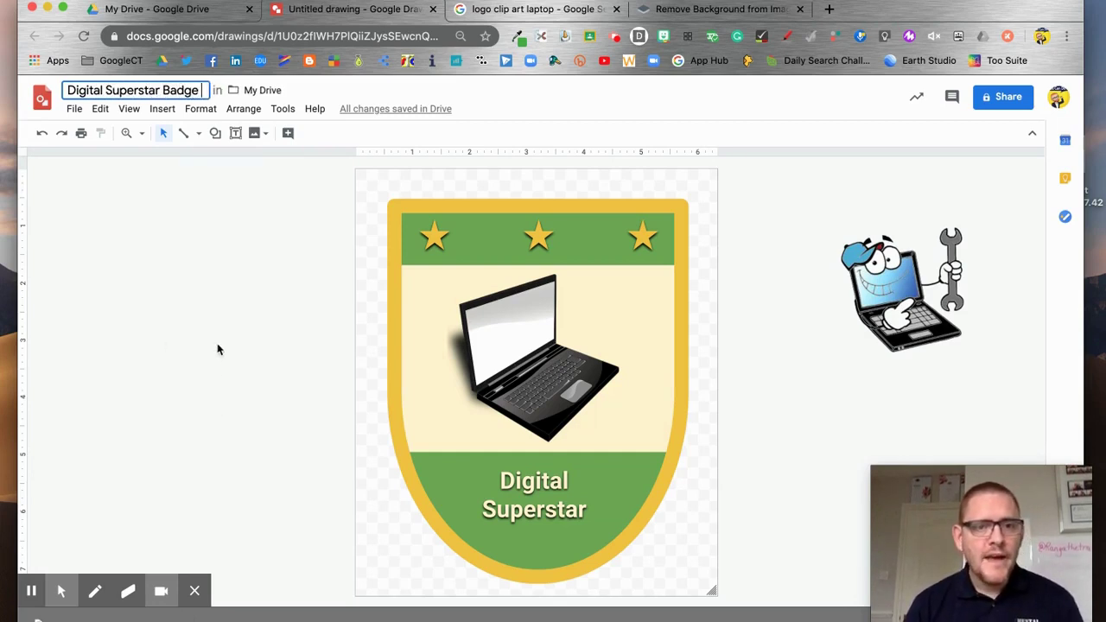
pyautogui.press('Return')
# Download the badge as a PNG, then close its preview and the badge drawing tab.
pyautogui.click(73, 111)
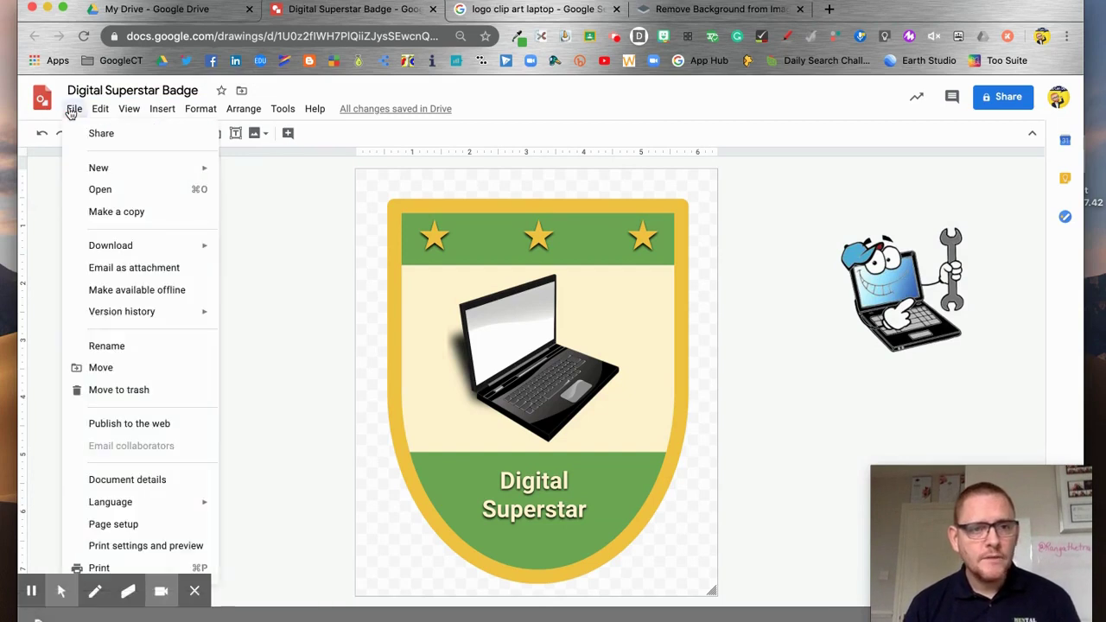
pyautogui.moveTo(142, 245)
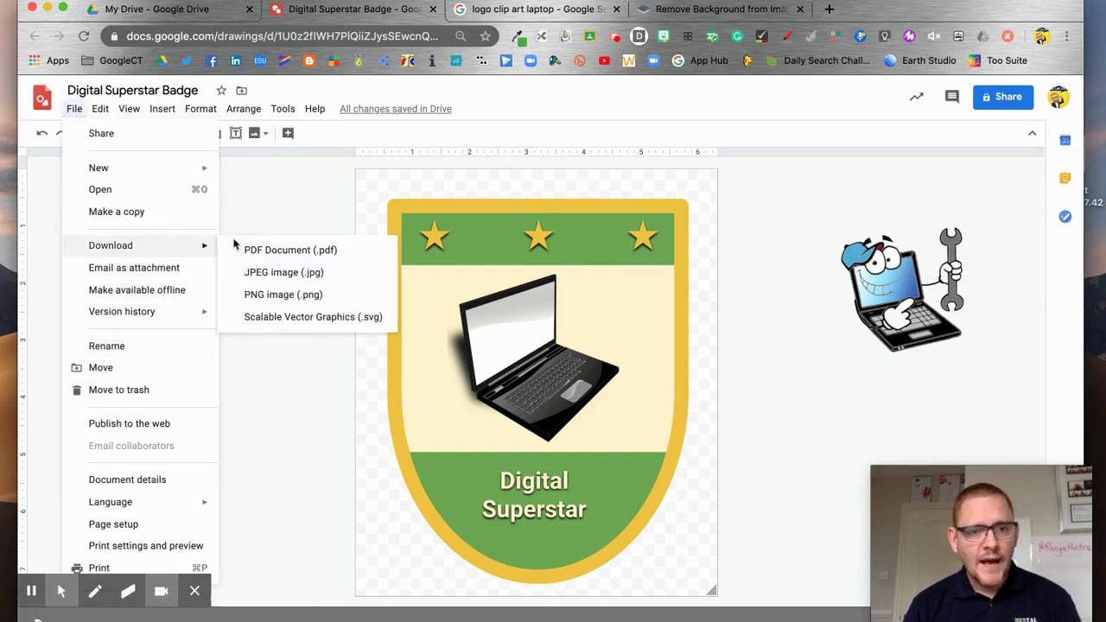
pyautogui.click(278, 293)
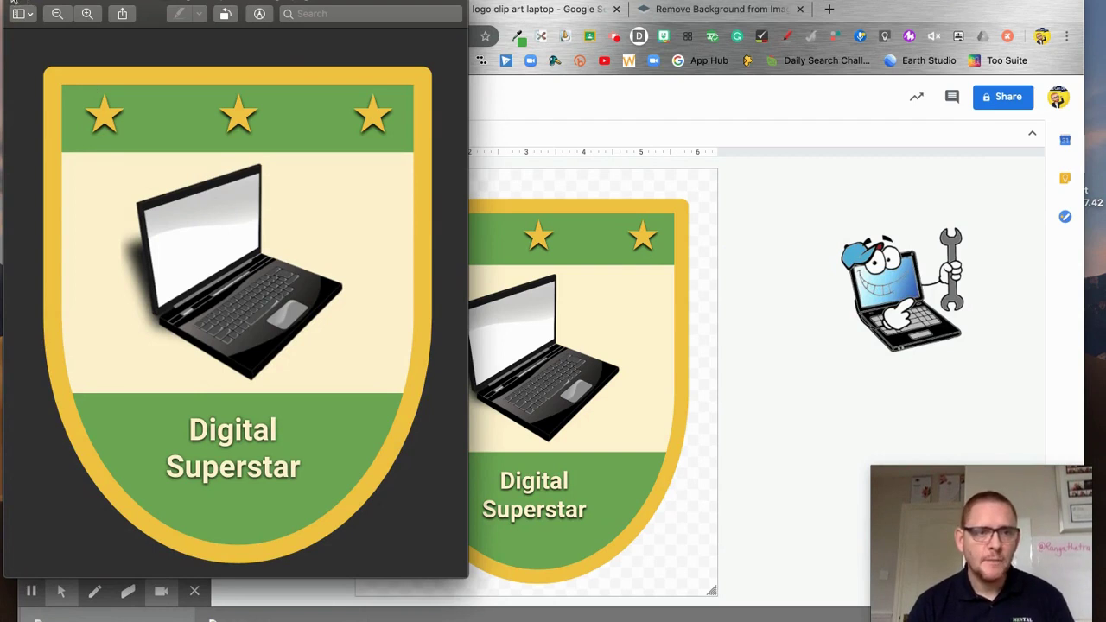
pyautogui.press('super+w')
pyautogui.click(434, 9)
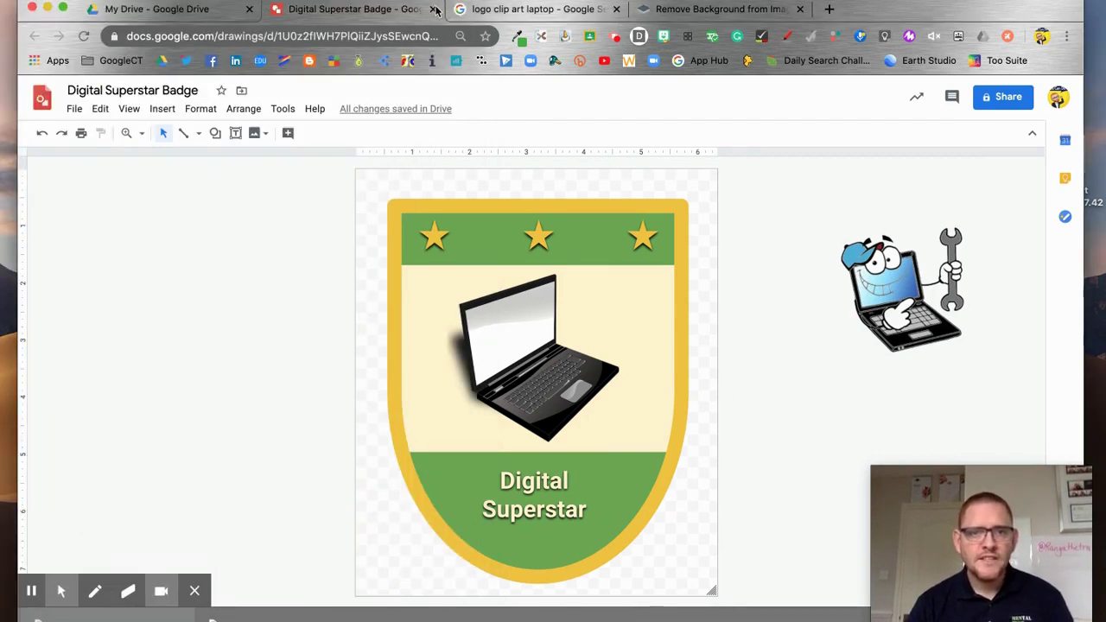
# Close the leftover remove.bg tabs, then open Google Keep from Drive's side panel in a full page.
pyautogui.click(432, 10)
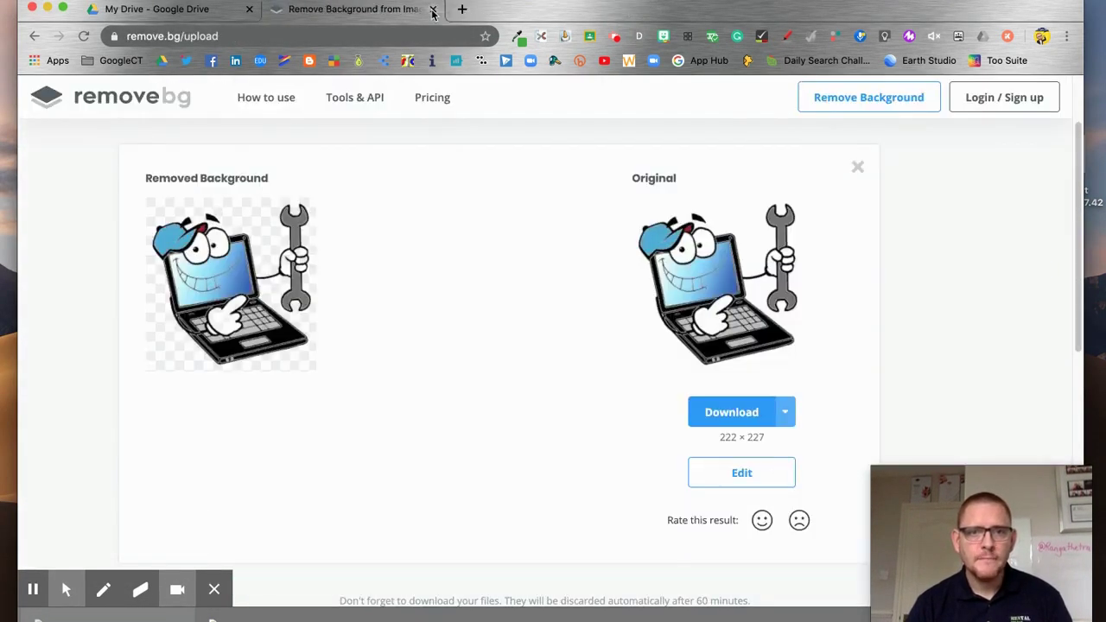
pyautogui.click(432, 10)
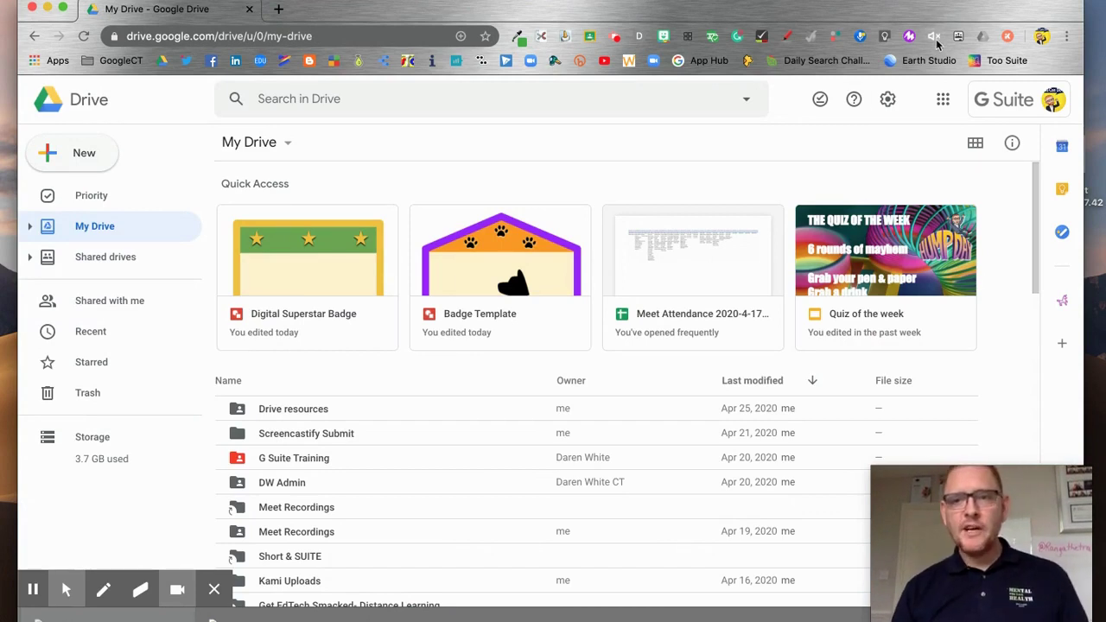
pyautogui.click(1060, 190)
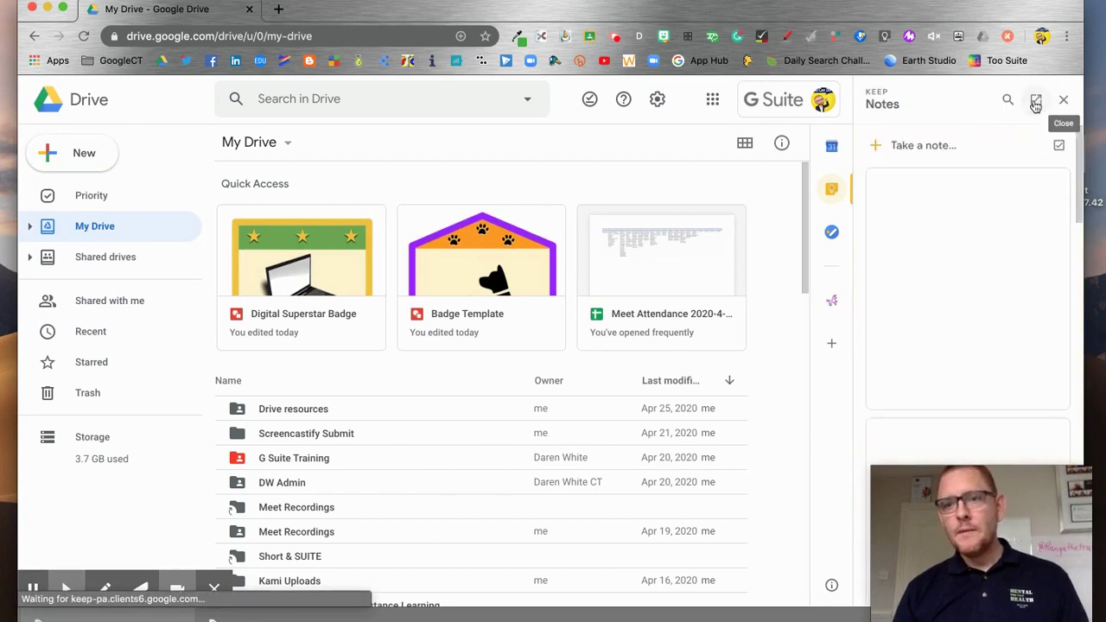
pyautogui.click(1035, 100)
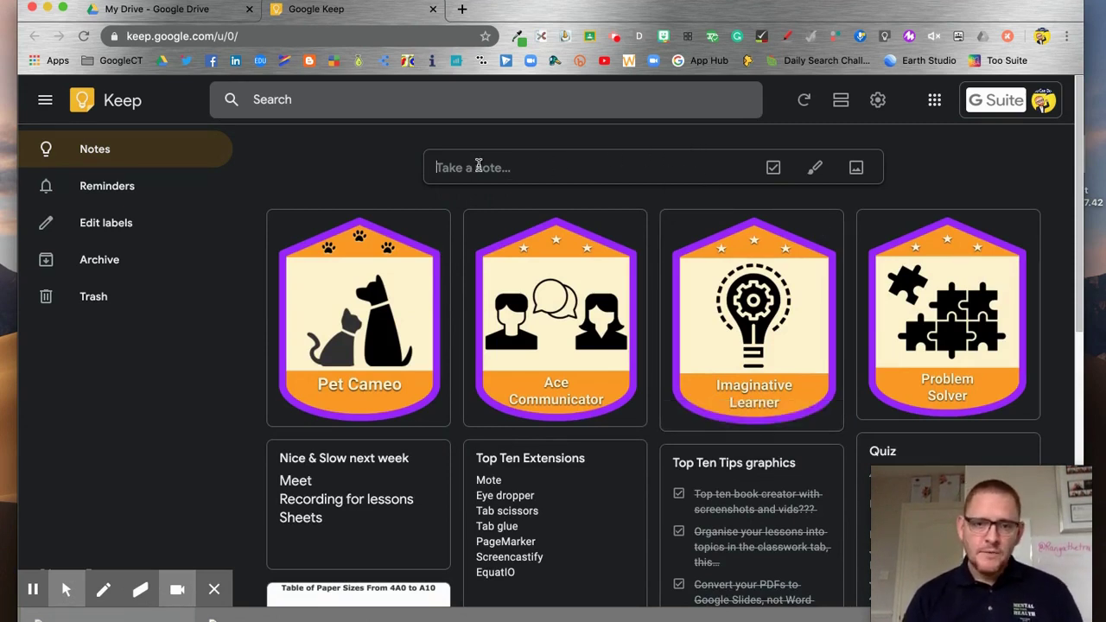
# Create a new Keep image note from Downloads > 'Digital Superstar Badge .png'.
pyautogui.click(856, 169)
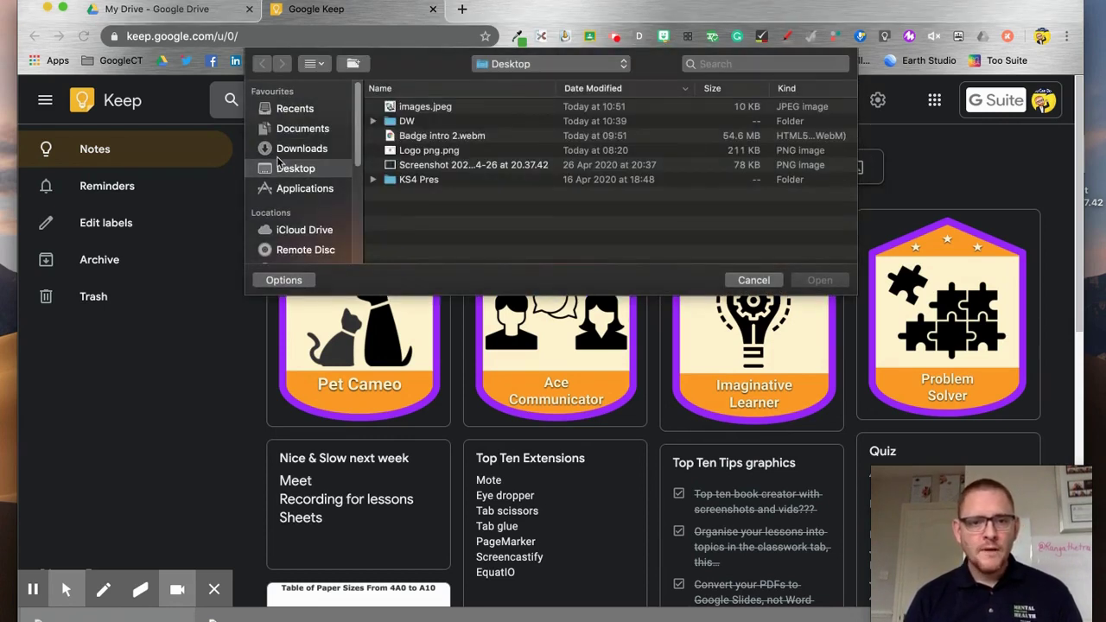
pyautogui.click(280, 149)
pyautogui.click(423, 111)
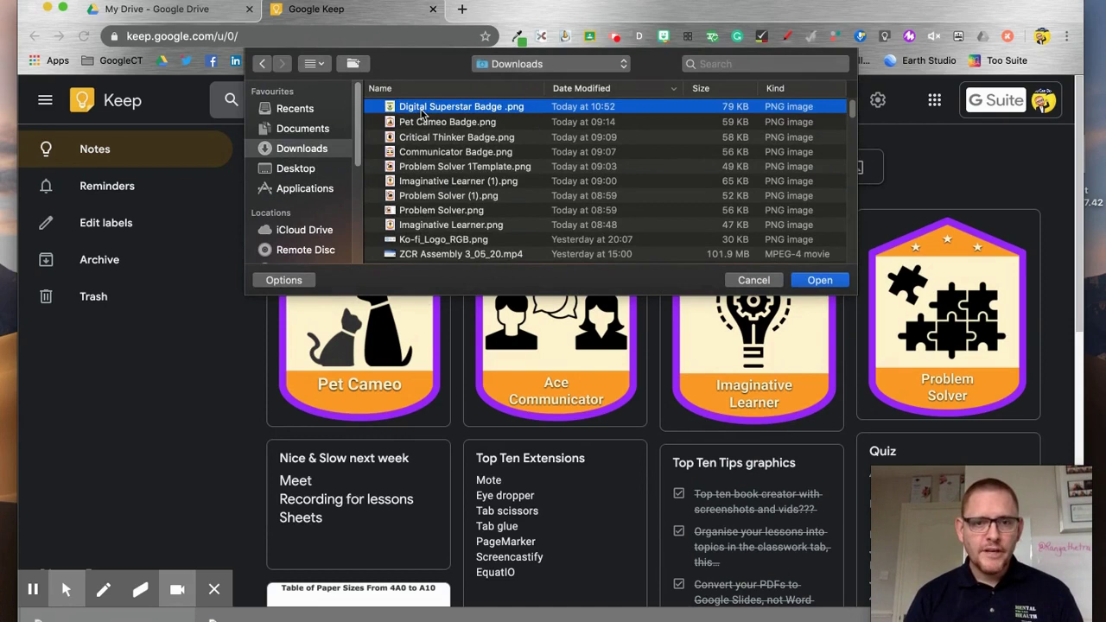
pyautogui.click(819, 280)
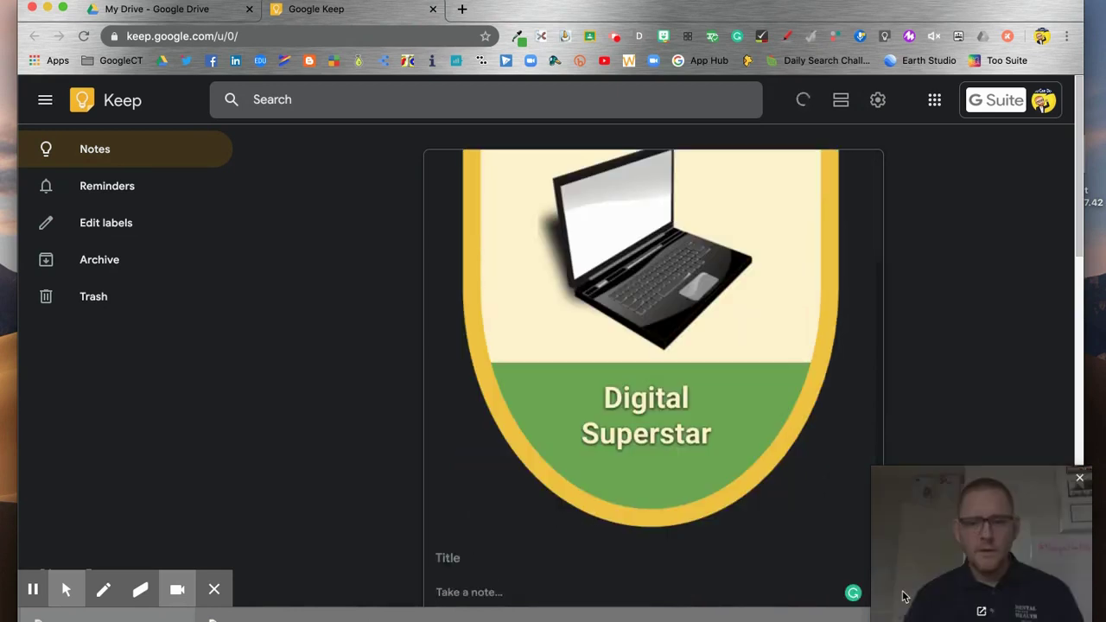
pyautogui.scroll(-4, 858, 485)
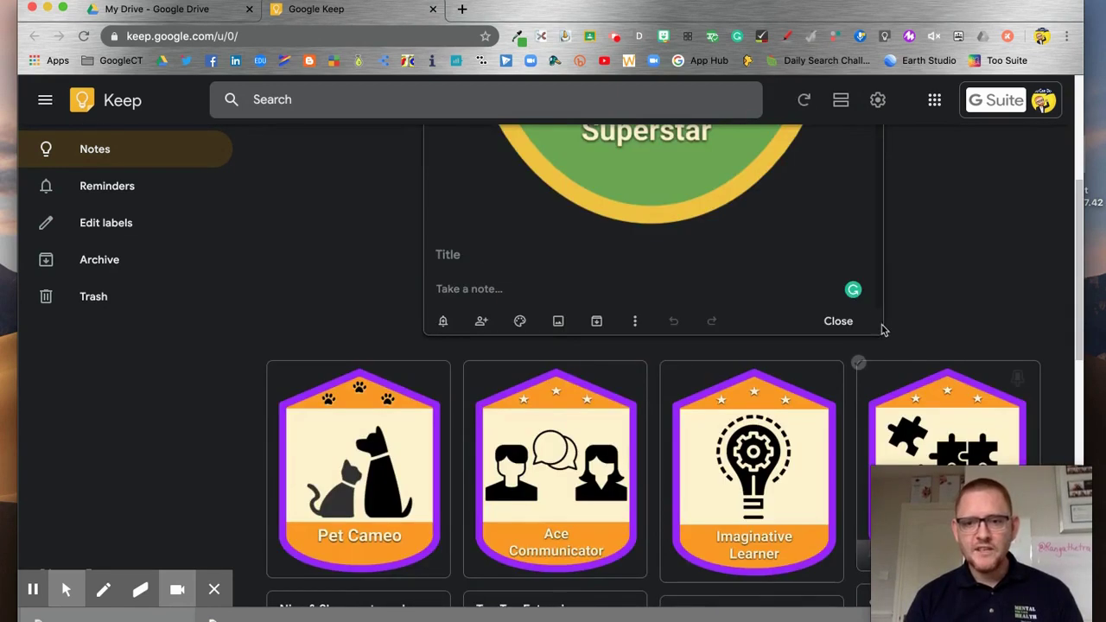
pyautogui.click(839, 321)
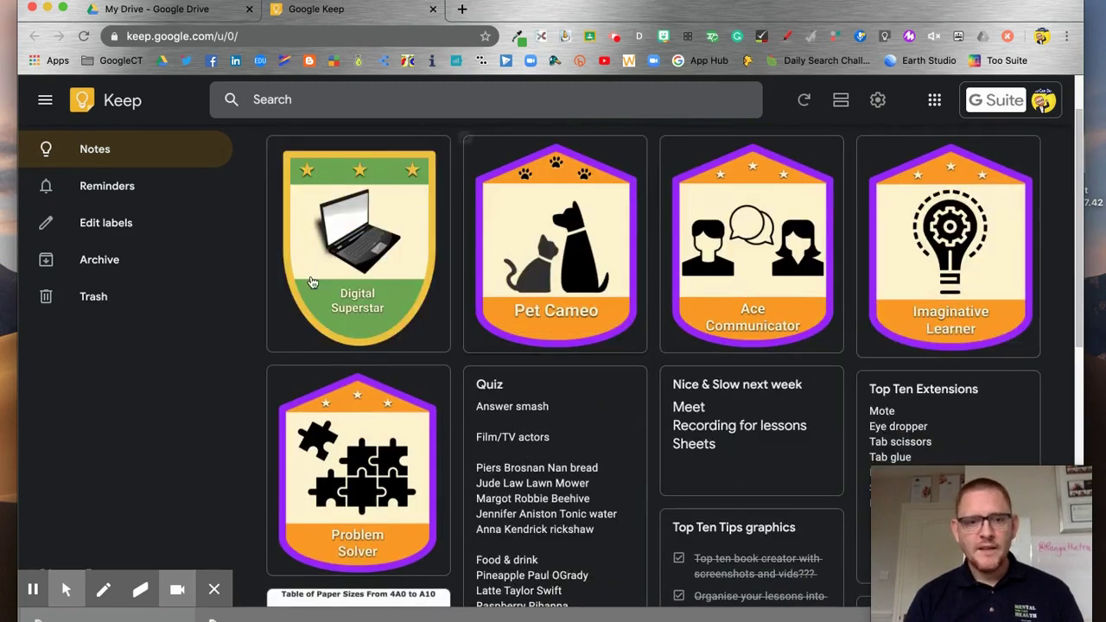
# Close the Keep page and the Keep side panel in Drive, checking the badge note.
pyautogui.click(433, 10)
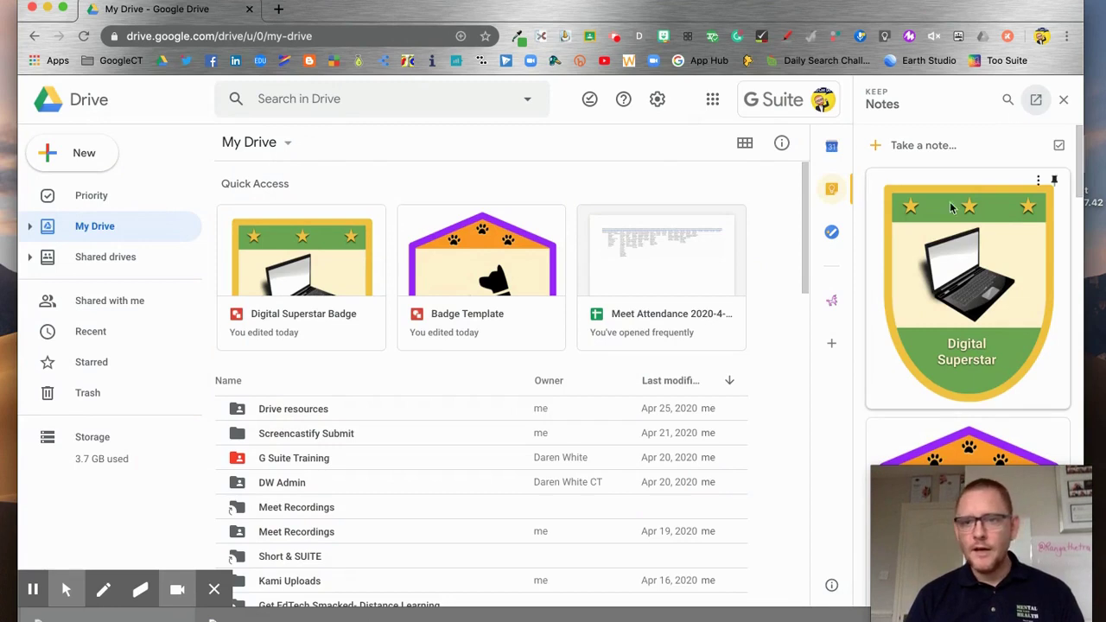
pyautogui.click(1064, 100)
pyautogui.click(1063, 190)
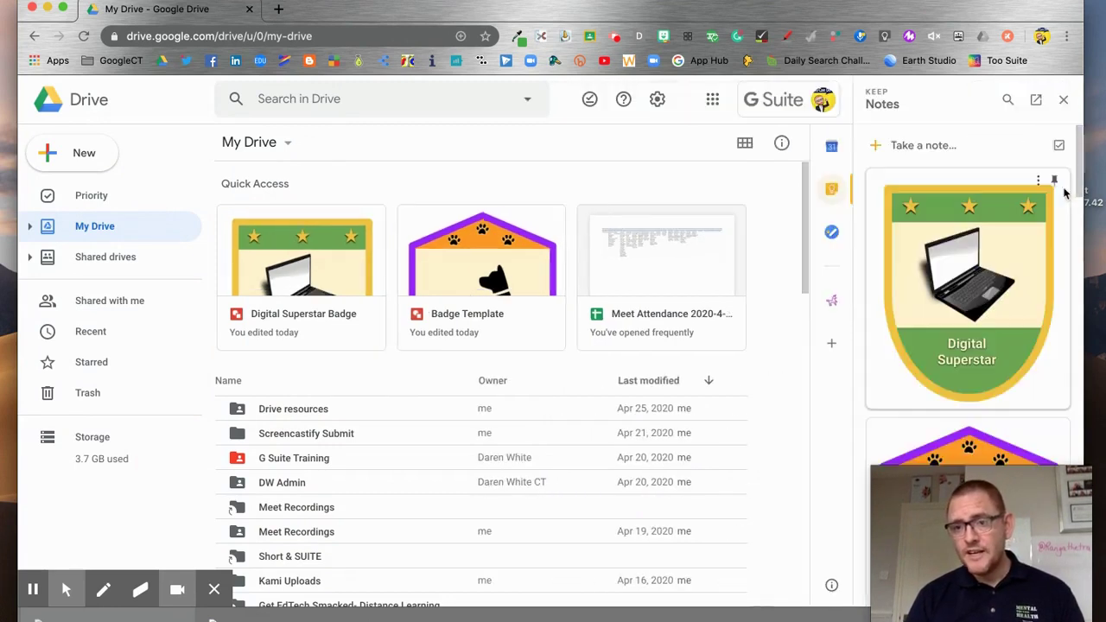
pyautogui.click(1064, 100)
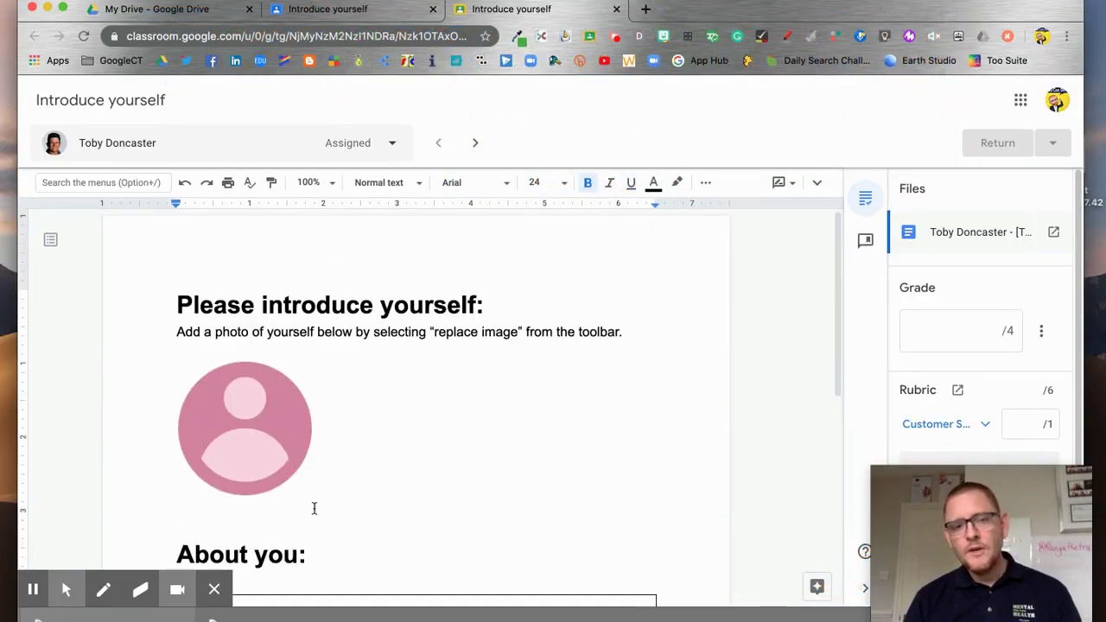
# Open the student's intro document in a new window and place the cursor below Favourite food.
pyautogui.click(215, 591)
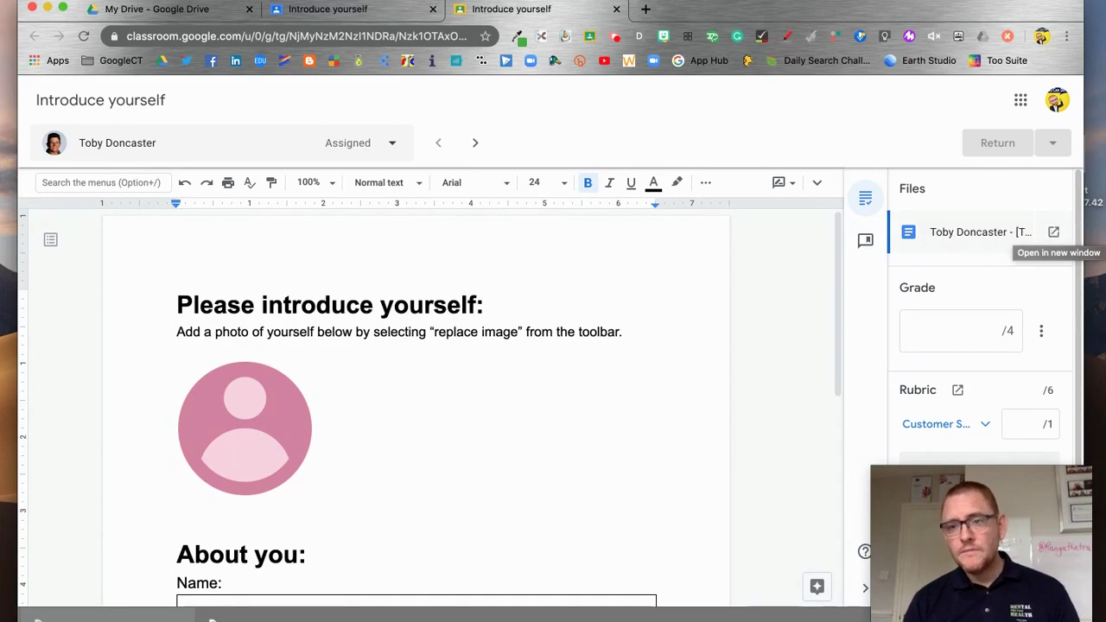
pyautogui.click(1054, 232)
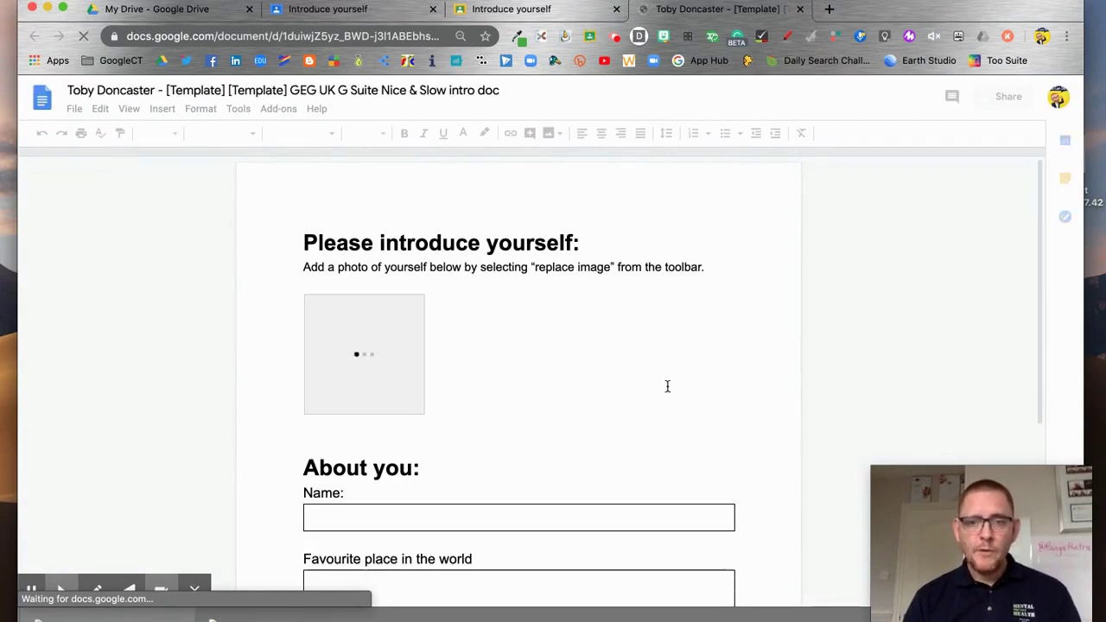
pyautogui.scroll(-5, 663, 382)
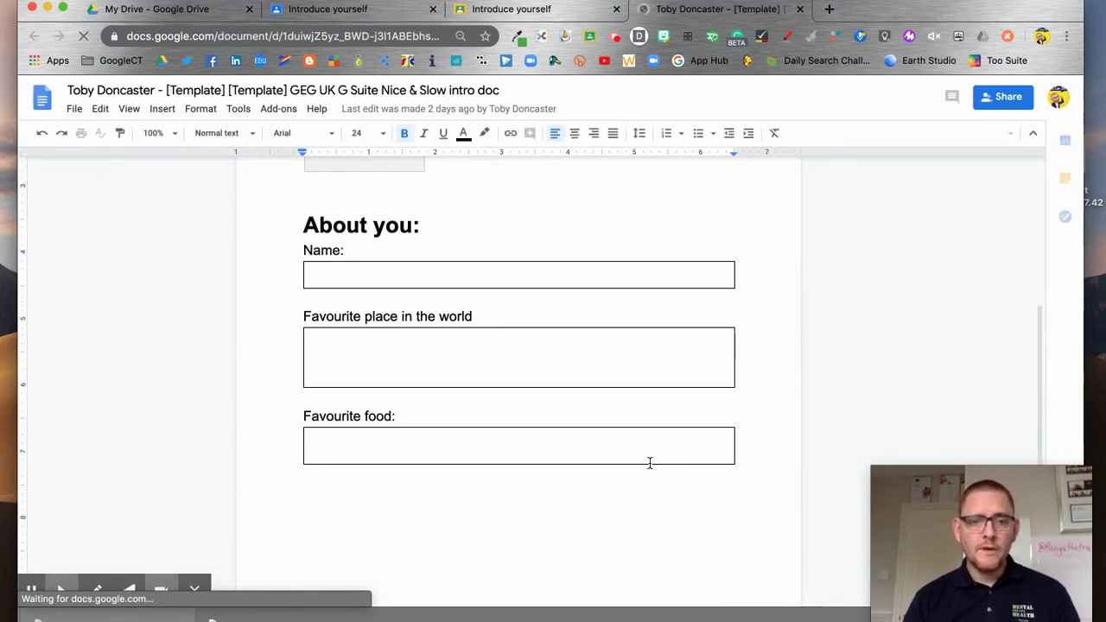
pyautogui.click(388, 508)
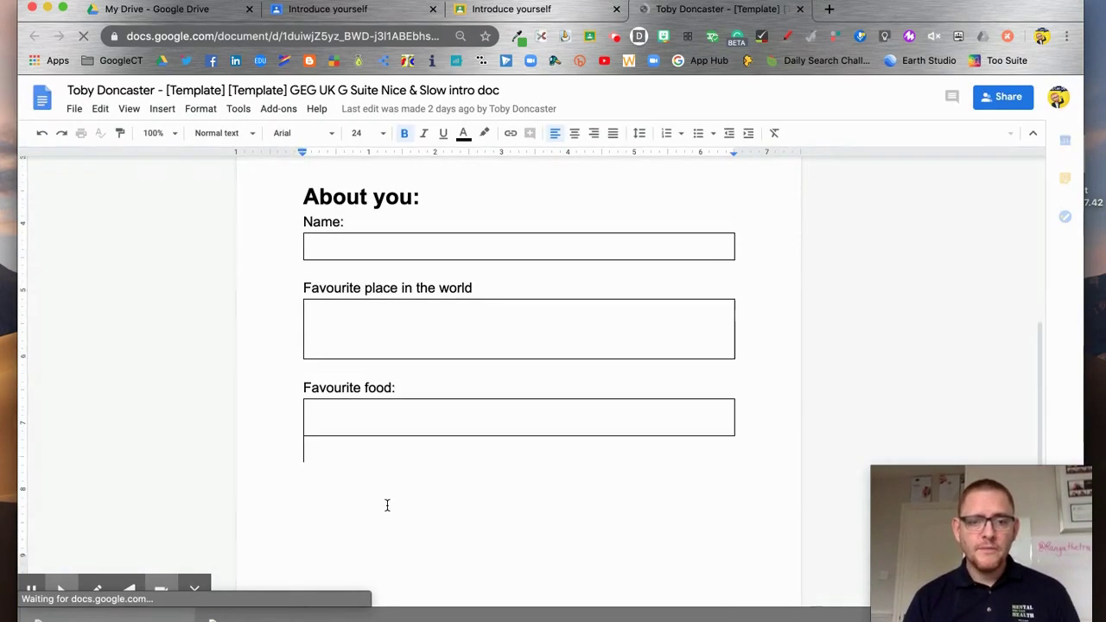
pyautogui.doubleClick(477, 459)
pyautogui.click(344, 461)
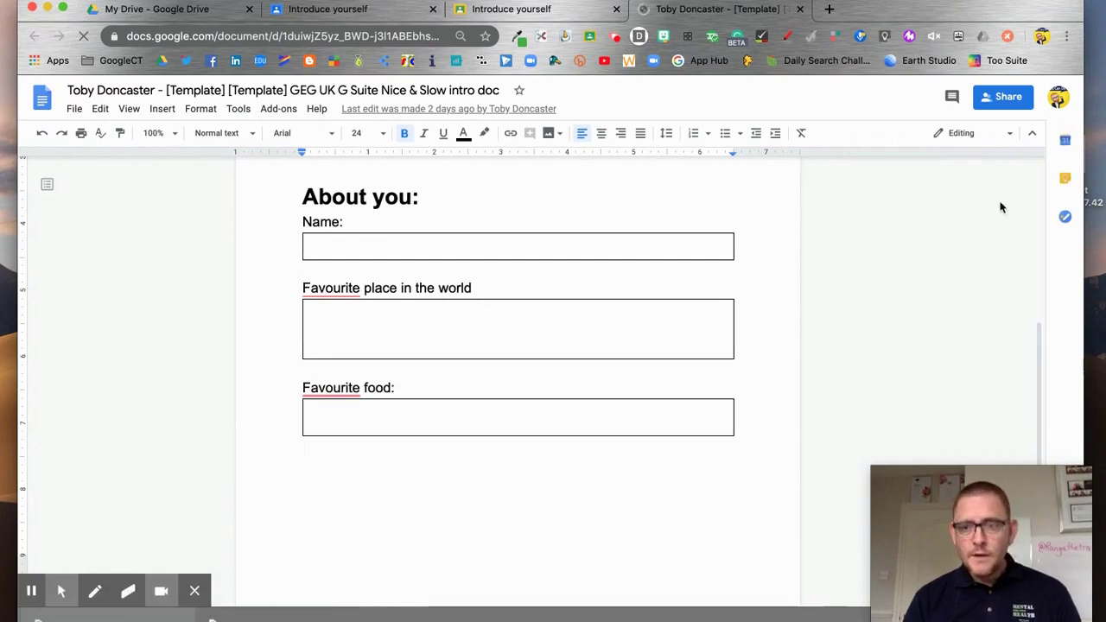
# Drag the Digital Superstar badge note from the Keep panel below the Favourite food box.
pyautogui.click(1065, 179)
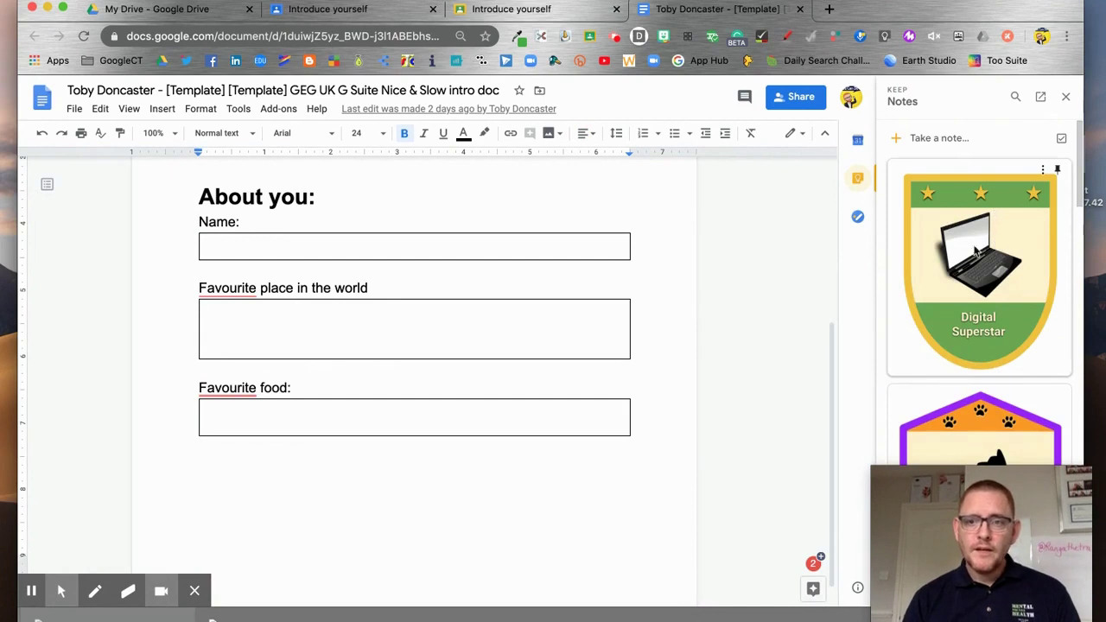
pyautogui.moveTo(970, 264); pyautogui.dragTo(213, 513)
pyautogui.moveTo(312, 481); pyautogui.dragTo(311, 481)
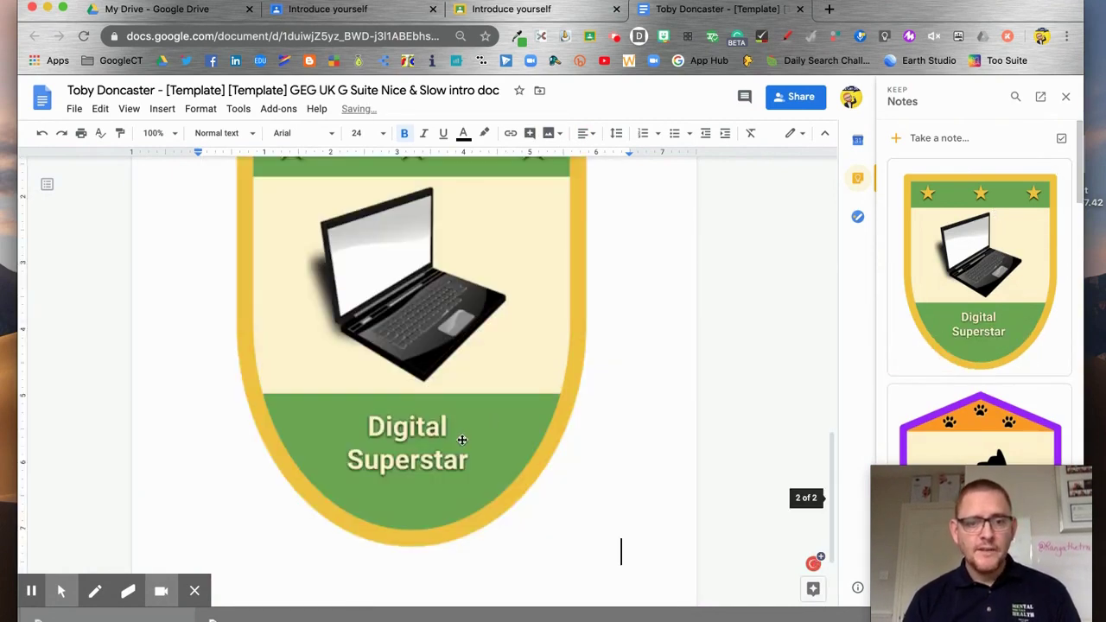
# Shrink the badge image to a small icon that fits on page one.
pyautogui.moveTo(619, 560); pyautogui.dragTo(337, 229)
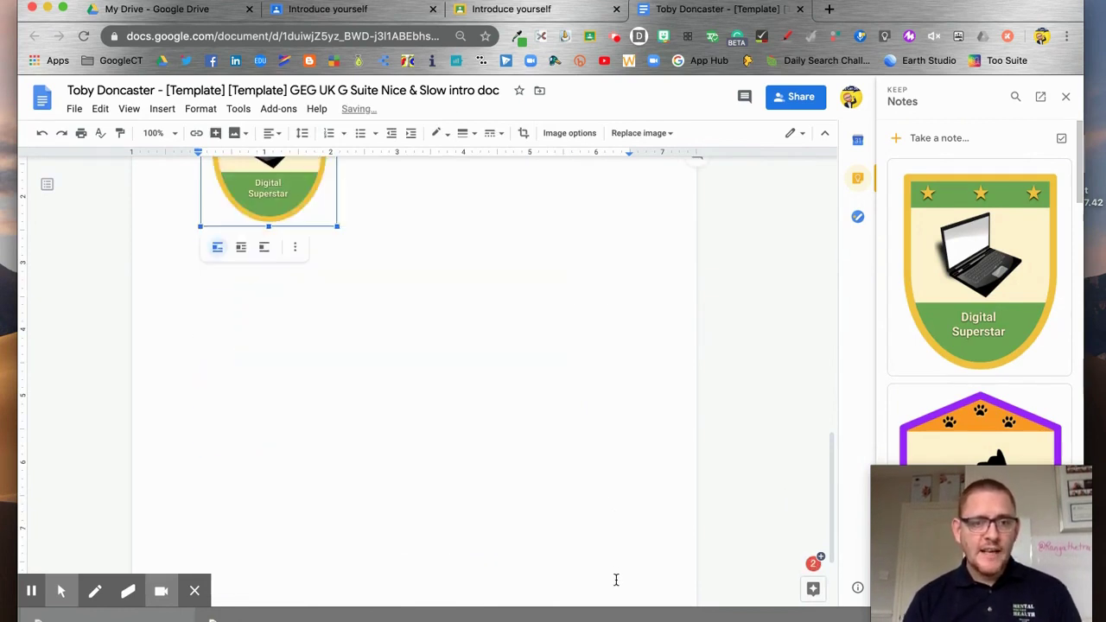
pyautogui.scroll(5, 616, 580)
pyautogui.scroll(-6, 616, 580)
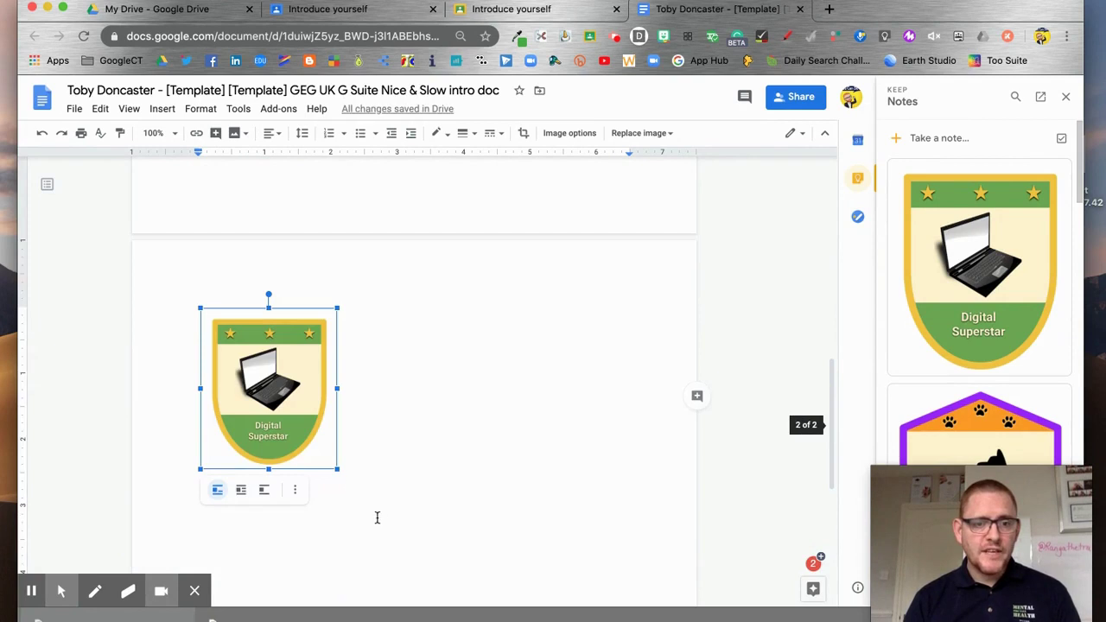
pyautogui.moveTo(338, 469); pyautogui.dragTo(326, 420)
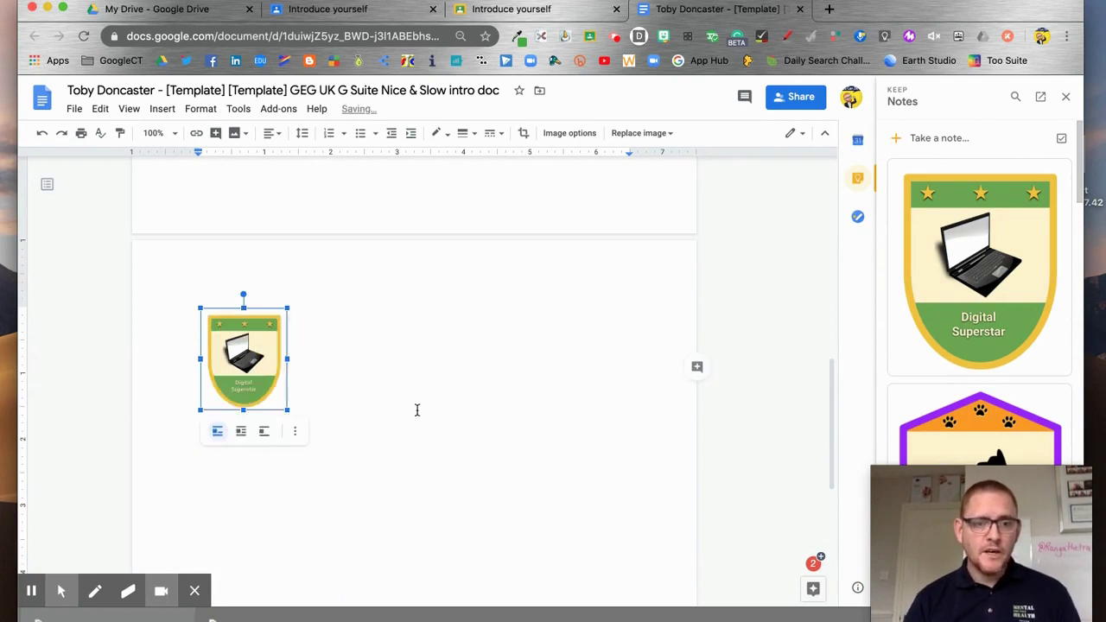
pyautogui.scroll(2, 419, 432)
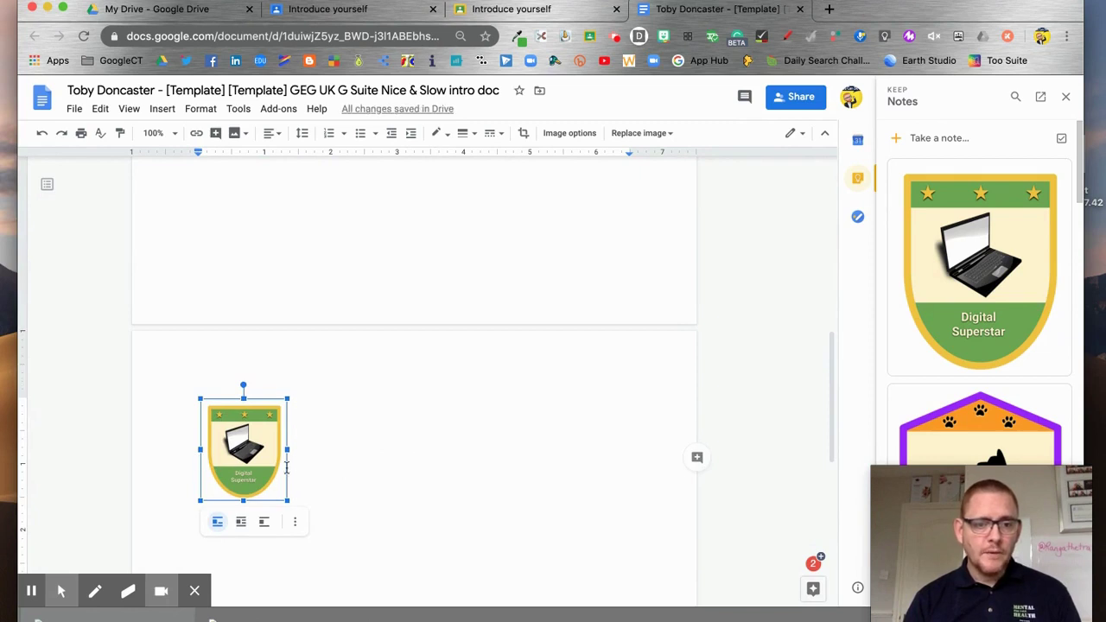
pyautogui.moveTo(283, 491); pyautogui.dragTo(267, 476)
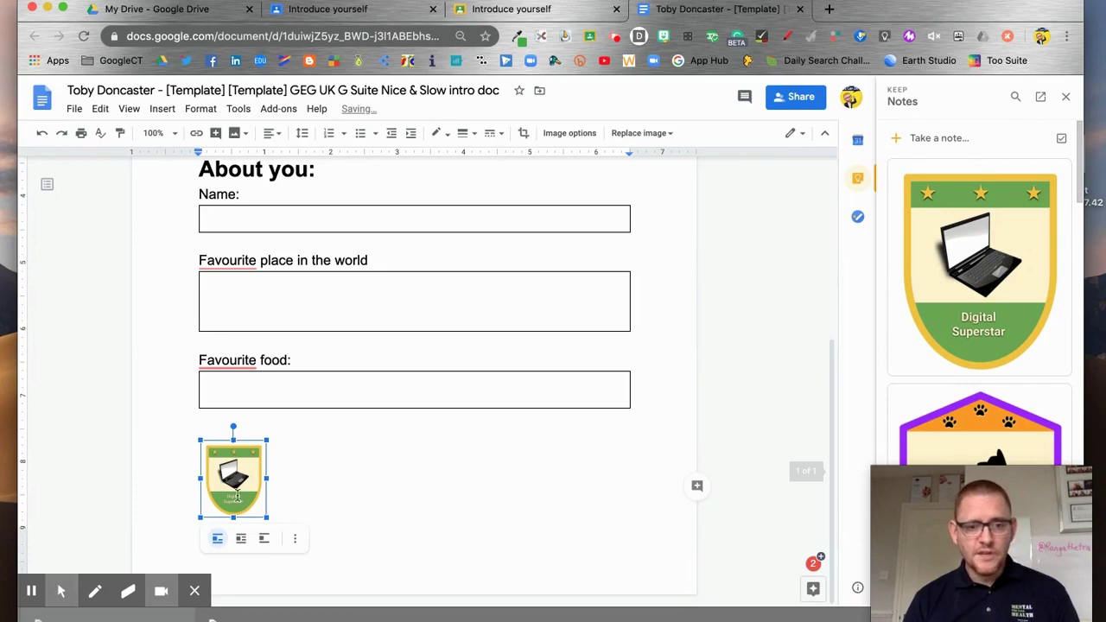
pyautogui.click(294, 495)
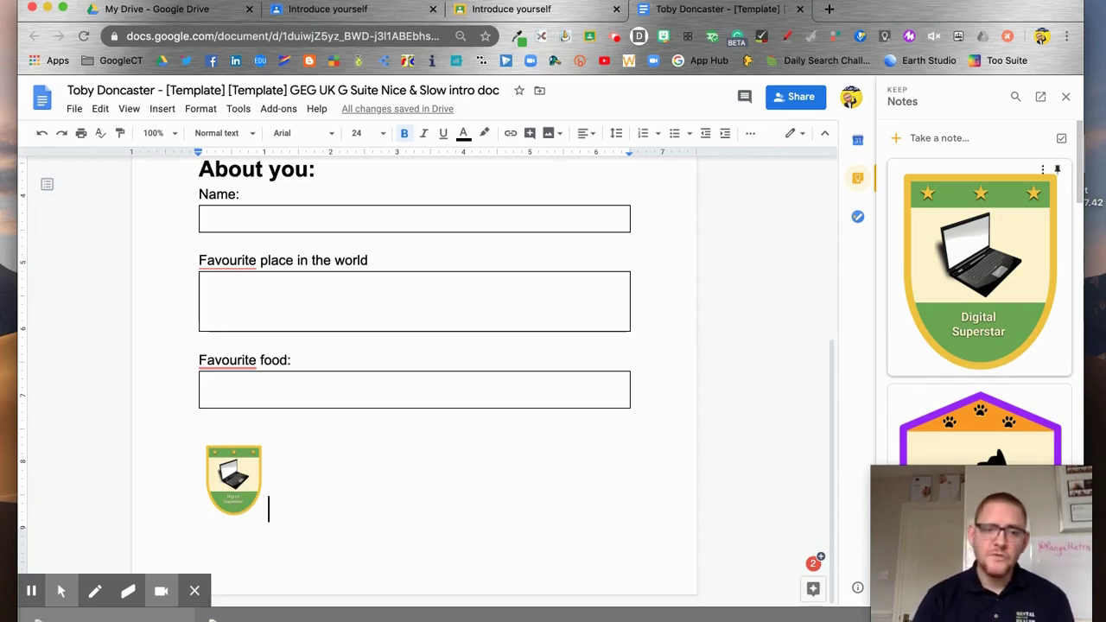
pyautogui.click(194, 590)
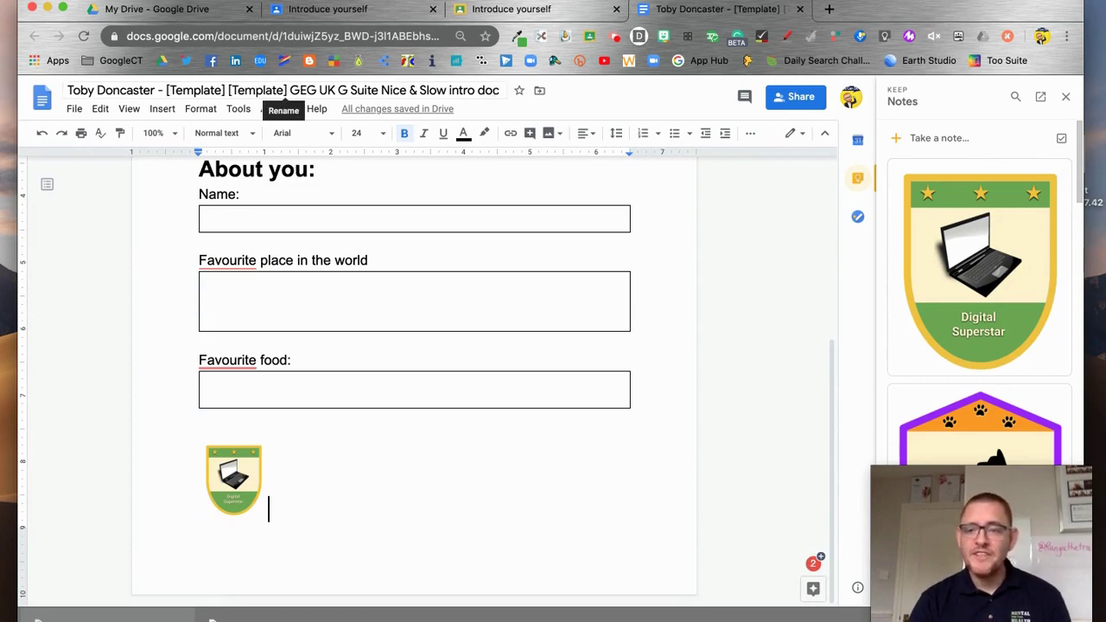